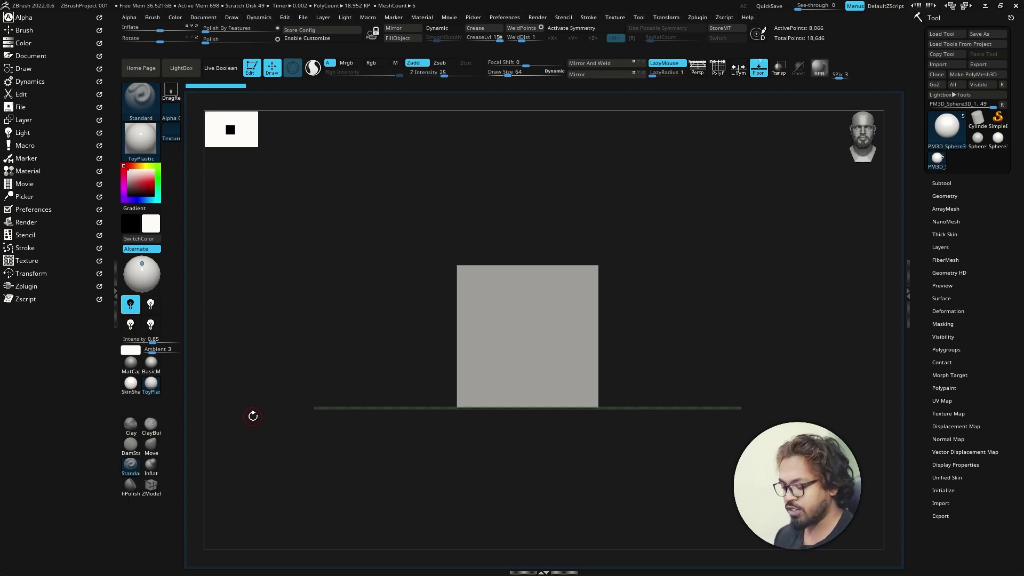
Step: Open the Custom UI section of Preferences to reach the Enable Customize option
{"action": "left_click", "coordinate": [505, 18]}
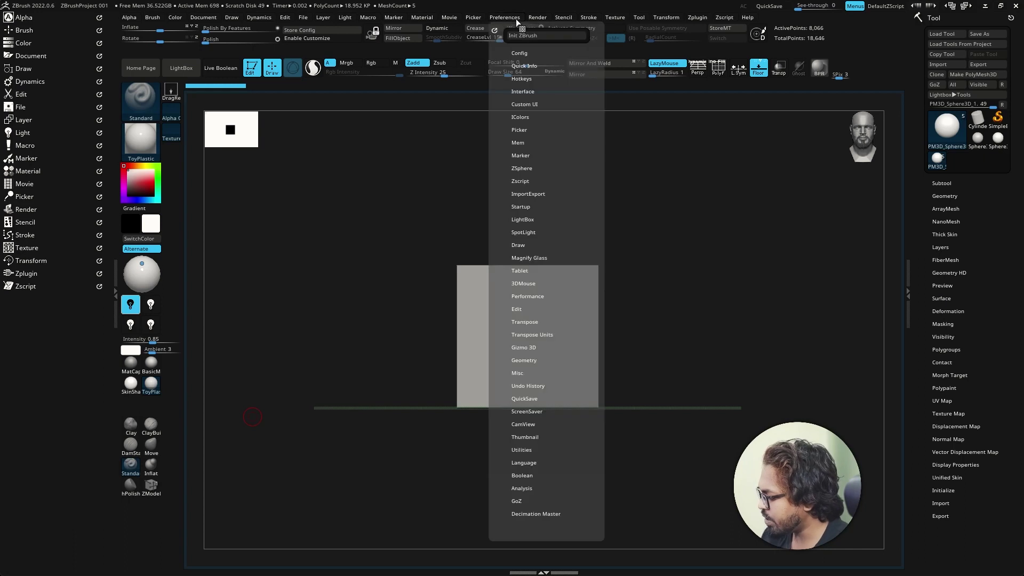
{"action": "left_click", "coordinate": [534, 105]}
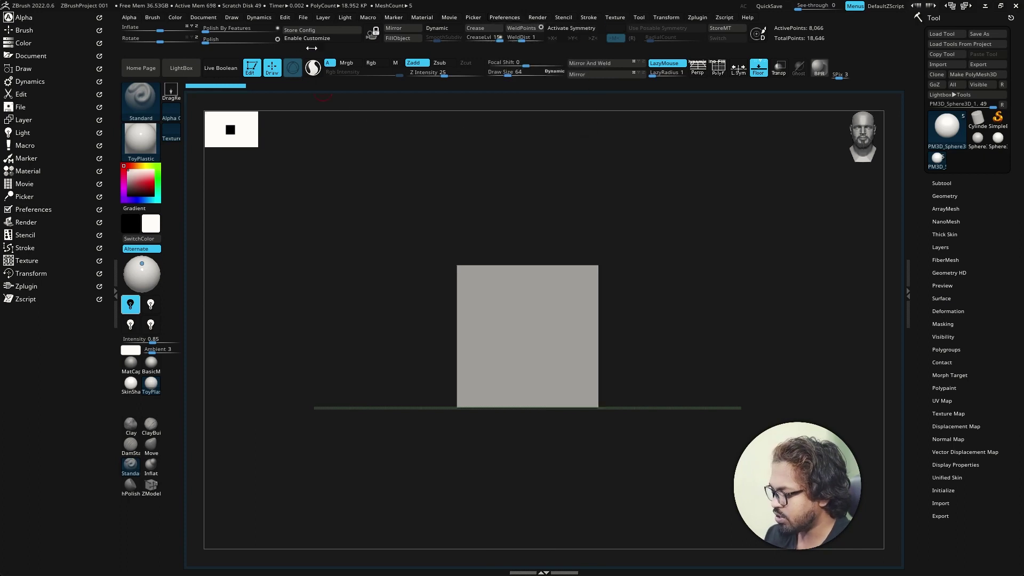
Step: Enable Customize, then create a new custom menu titled 'Arif001'
{"action": "left_click", "coordinate": [308, 39]}
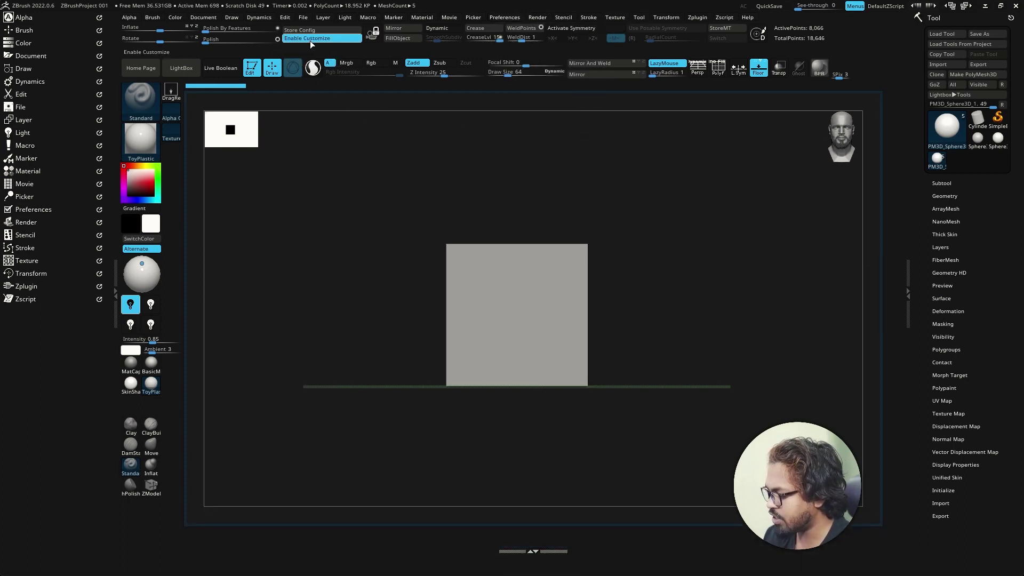
{"action": "left_click", "coordinate": [506, 17]}
{"action": "left_click", "coordinate": [539, 114]}
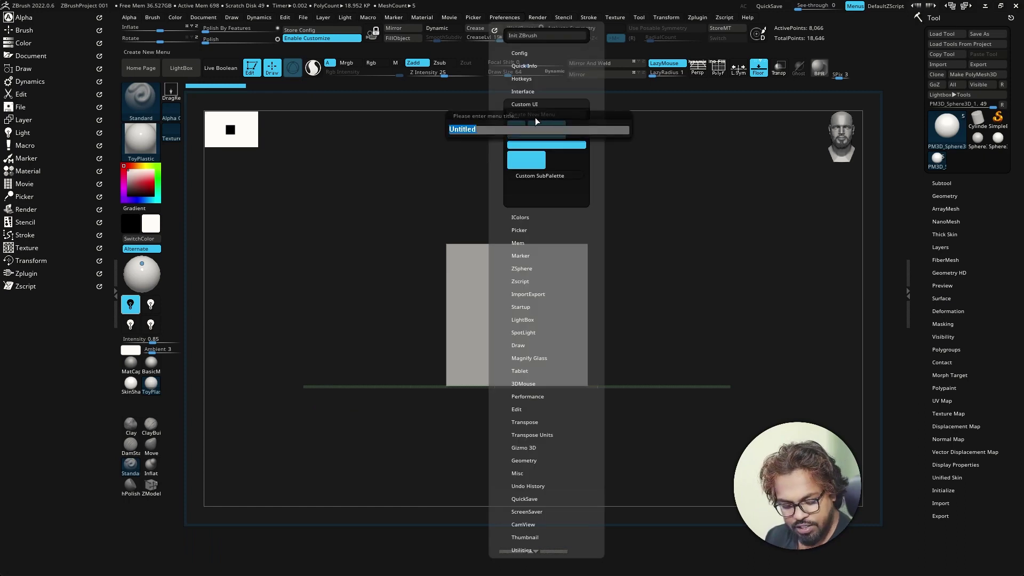
{"action": "type", "text": "Arif"}
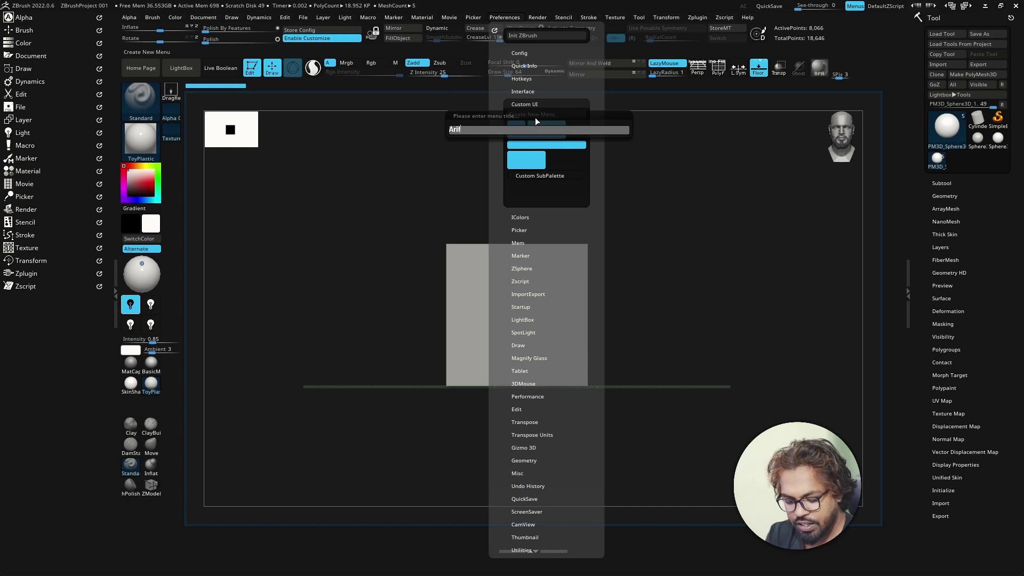
{"action": "type", "text": "001"}
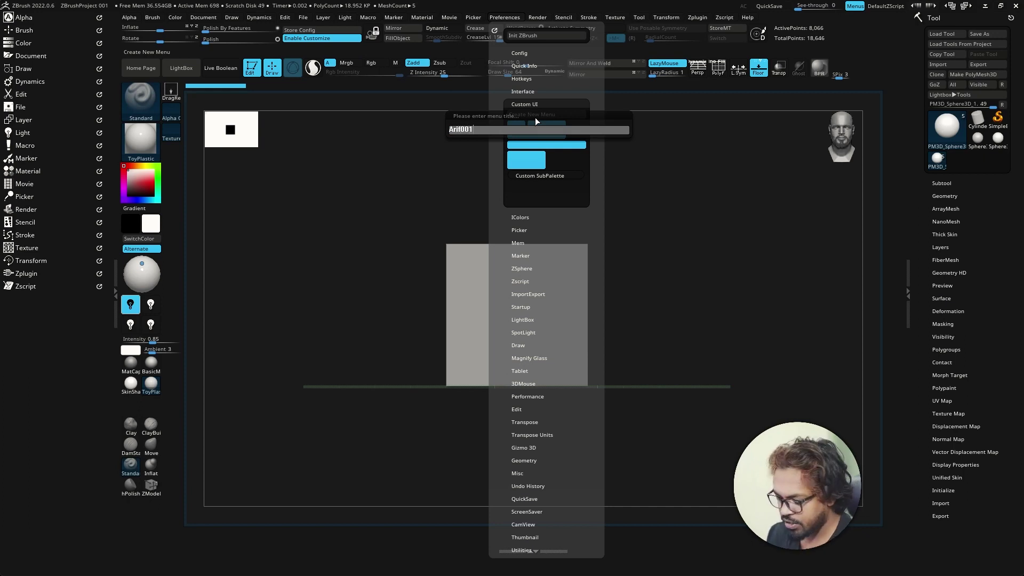
{"action": "key", "text": "Return"}
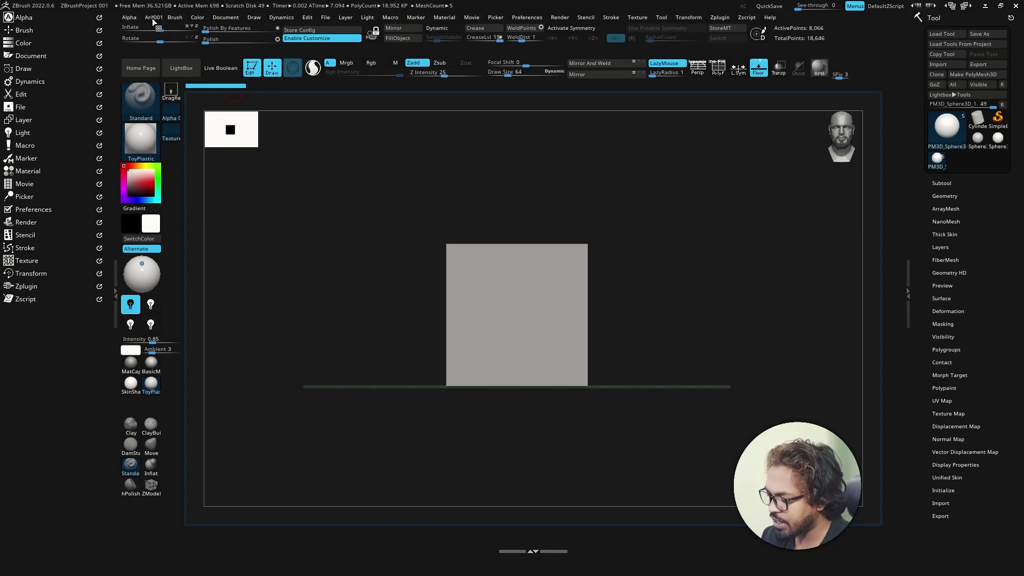
Step: Move the Arif001 menu from the top bar into the left tray below Zscript
{"action": "left_click_drag", "start_coordinate": [152, 18], "coordinate": [149, 31], "text": "ctrl+alt"}
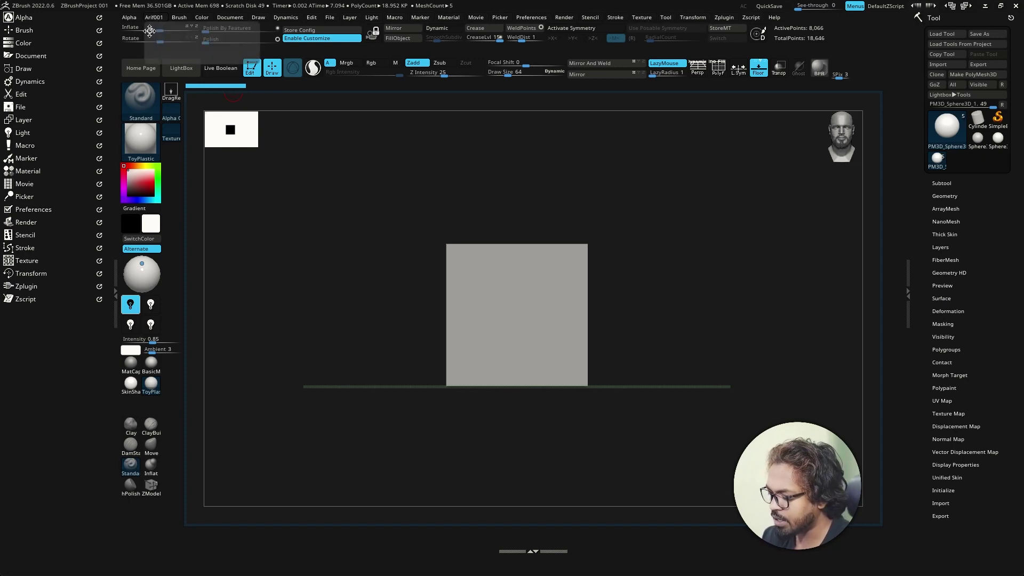
{"action": "left_click_drag", "start_coordinate": [149, 31], "coordinate": [7, 325], "text": "ctrl+alt"}
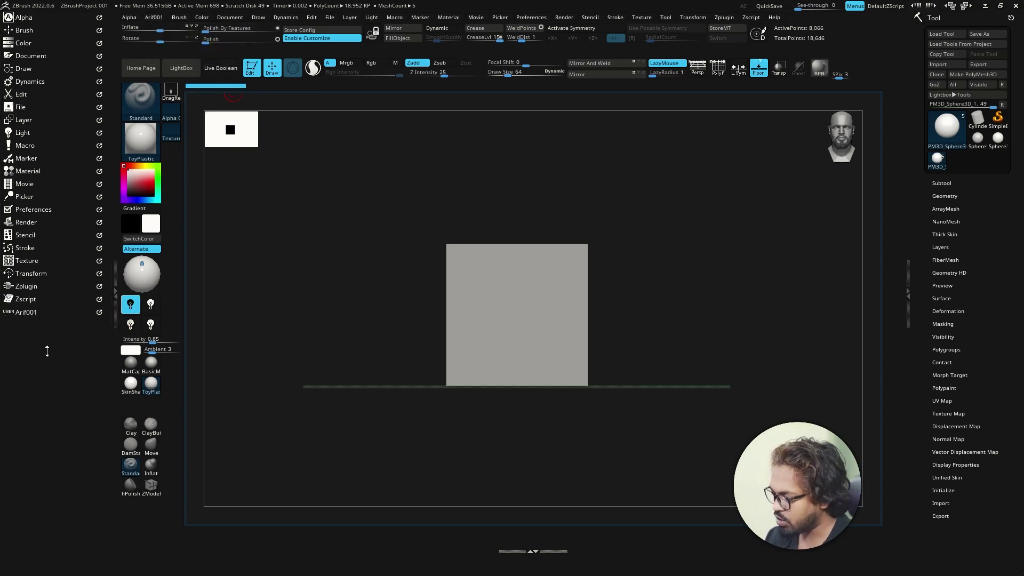
{"action": "left_click", "coordinate": [530, 16]}
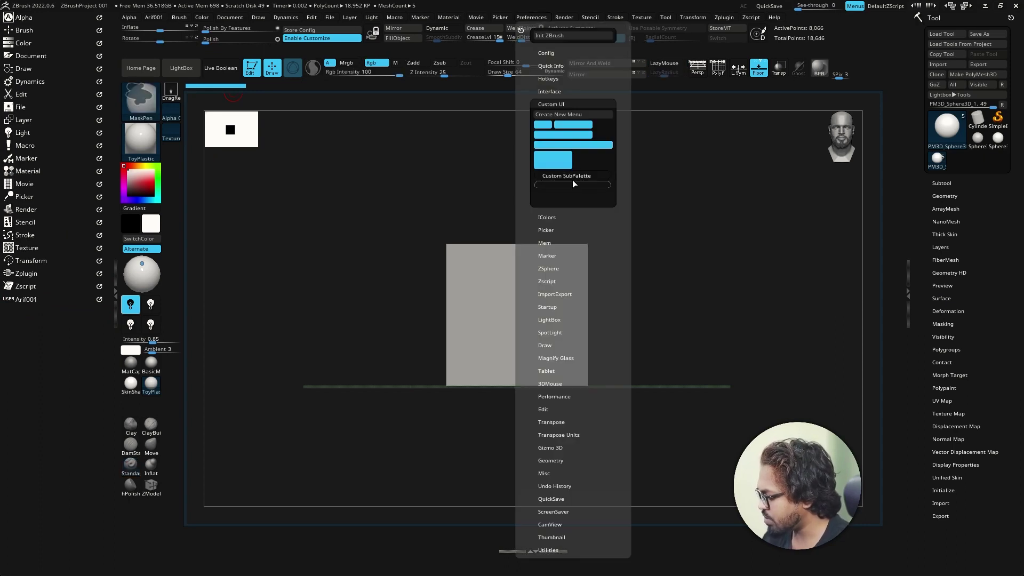
Step: Drag a Custom SubPalette into Arif001 and expand the menu to show it
{"action": "left_click_drag", "start_coordinate": [572, 184], "coordinate": [51, 300]}
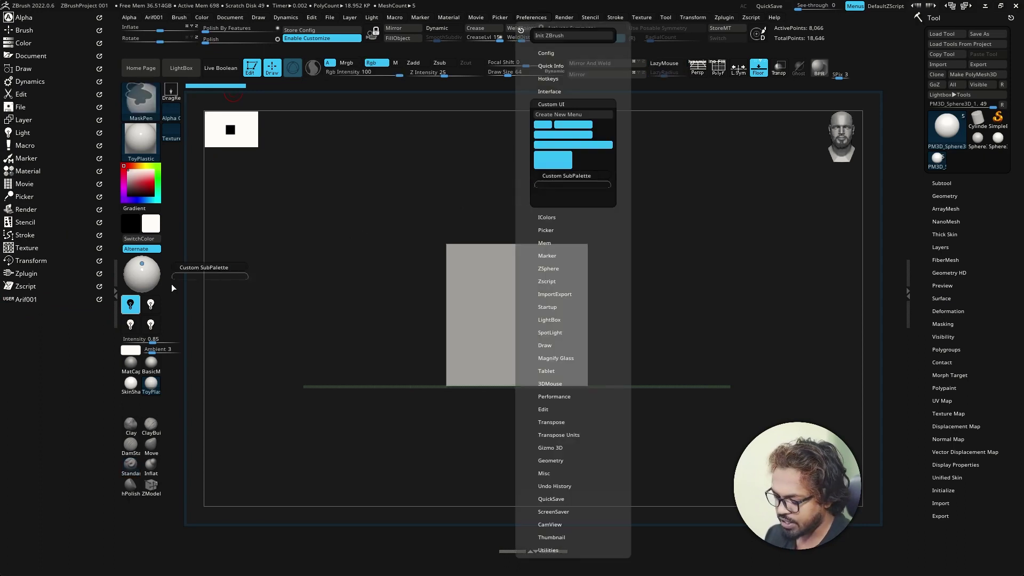
{"action": "left_click", "coordinate": [49, 312]}
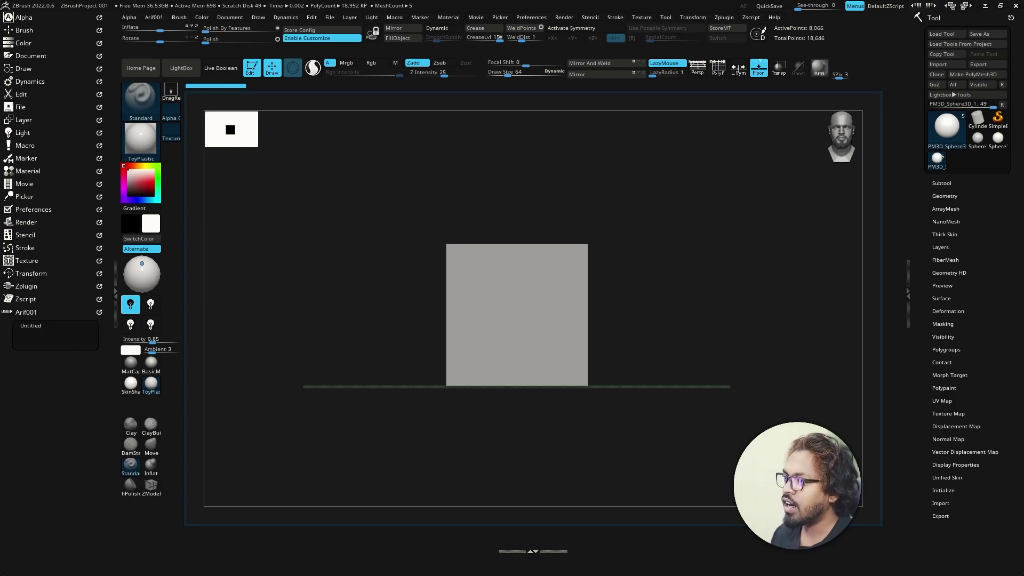
{"action": "left_click_drag", "start_coordinate": [704, 104], "coordinate": [349, 125]}
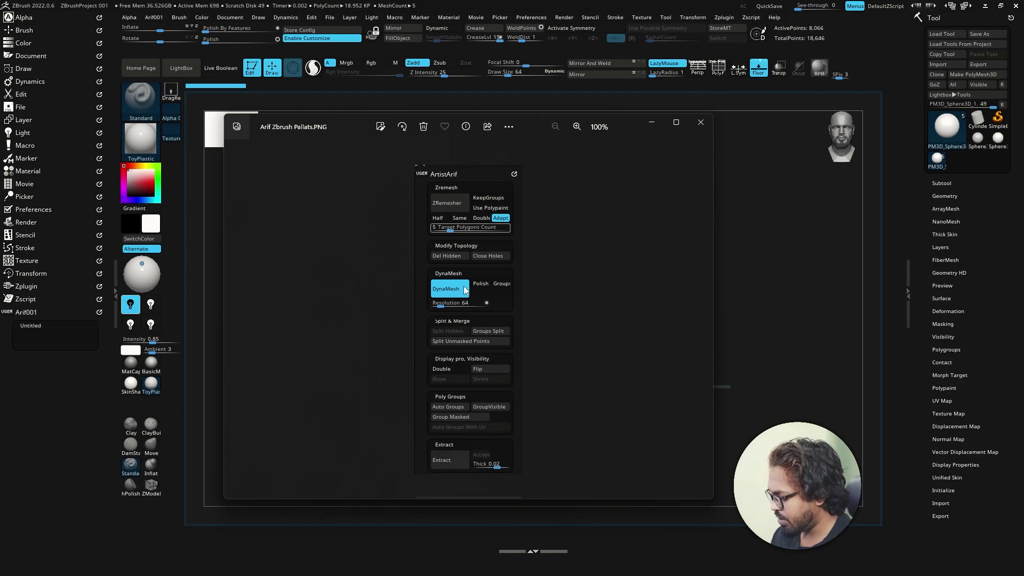
{"action": "double_click", "coordinate": [664, 139]}
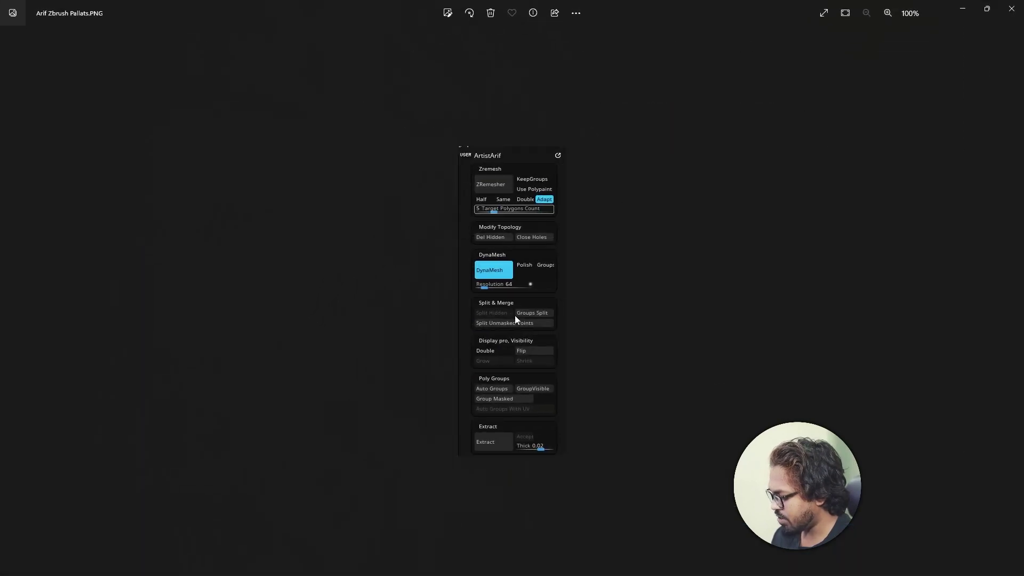
{"action": "scroll", "coordinate": [517, 304], "scroll_direction": "up", "scroll_amount": 2}
{"action": "scroll", "coordinate": [520, 286], "scroll_direction": "down", "scroll_amount": 2}
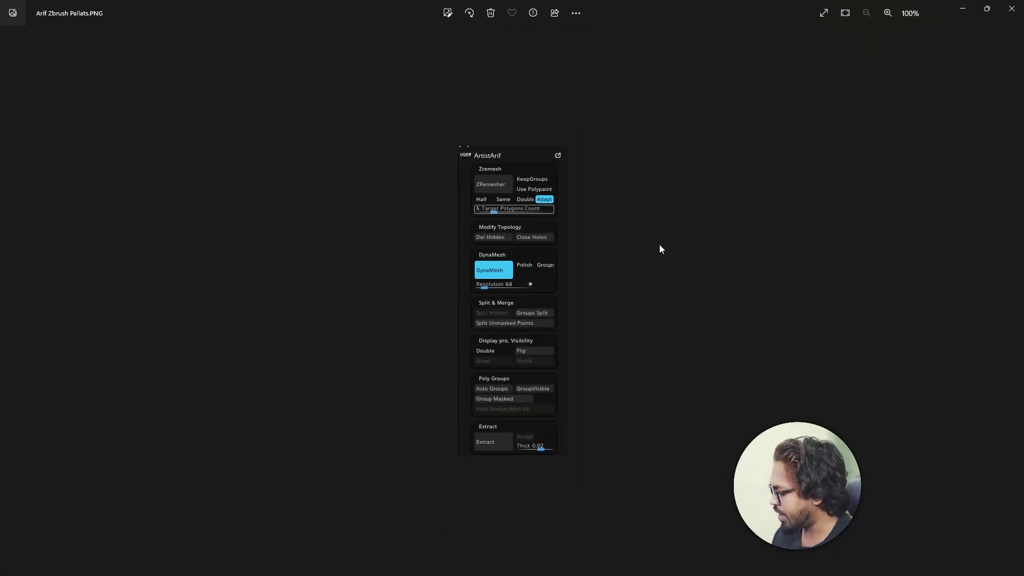
{"action": "scroll", "coordinate": [661, 244], "scroll_direction": "up", "scroll_amount": 2}
{"action": "scroll", "coordinate": [667, 239], "scroll_direction": "down", "scroll_amount": 2}
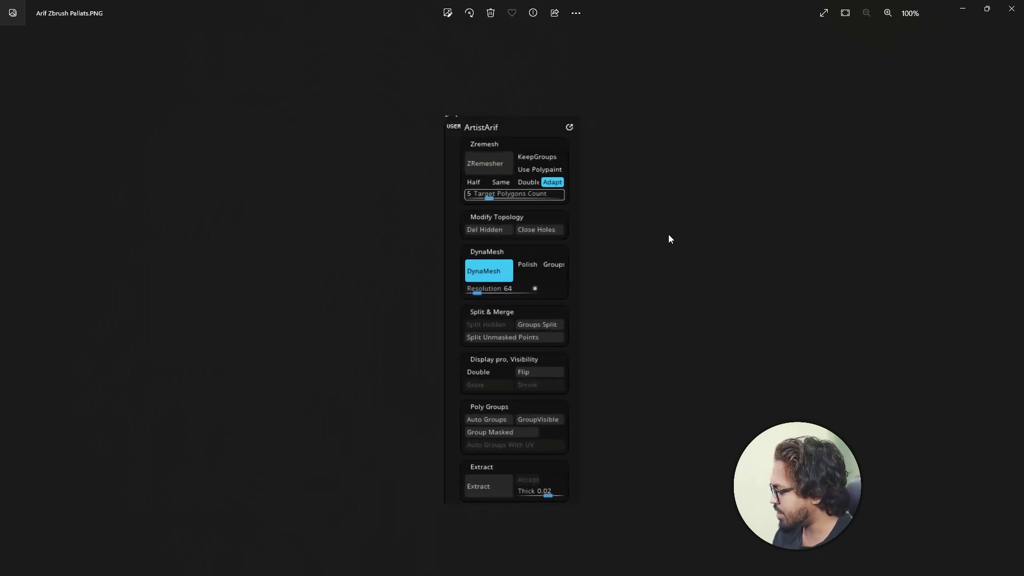
{"action": "left_click", "coordinate": [986, 10]}
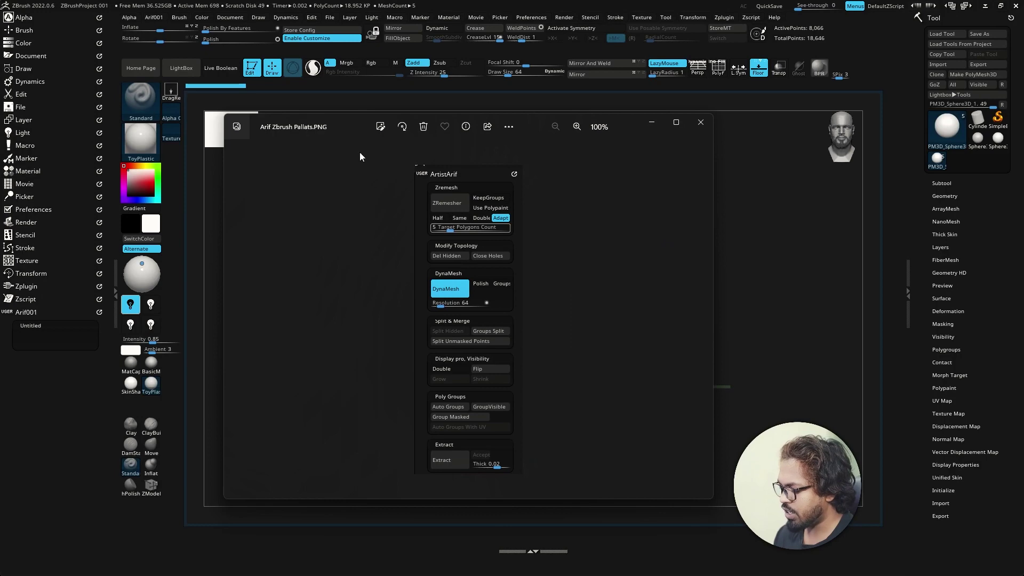
{"action": "left_click_drag", "start_coordinate": [352, 125], "coordinate": [0, 154]}
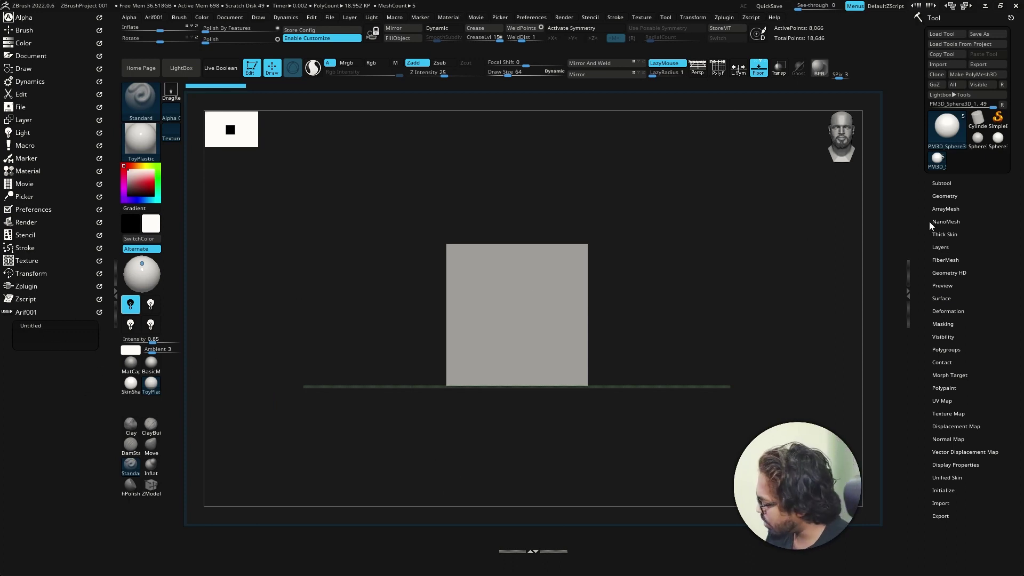
Step: Check Tool > Subtool, then expand Geometry and show its ZRemesher settings
{"action": "left_click", "coordinate": [947, 183]}
{"action": "left_click", "coordinate": [912, 174]}
{"action": "scroll", "coordinate": [950, 267], "scroll_direction": "down", "scroll_amount": 3}
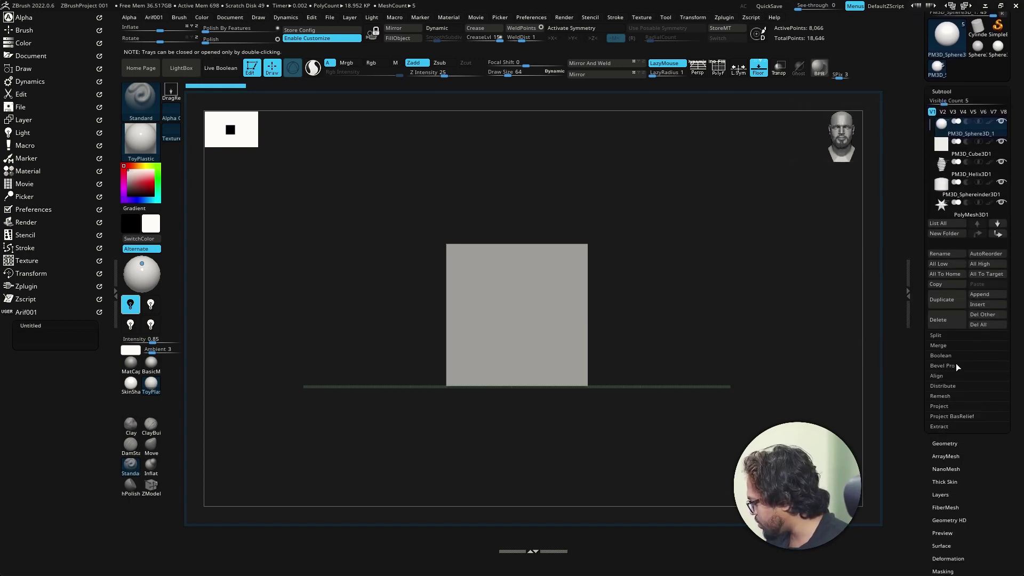
{"action": "left_click", "coordinate": [943, 91]}
{"action": "left_click", "coordinate": [946, 103]}
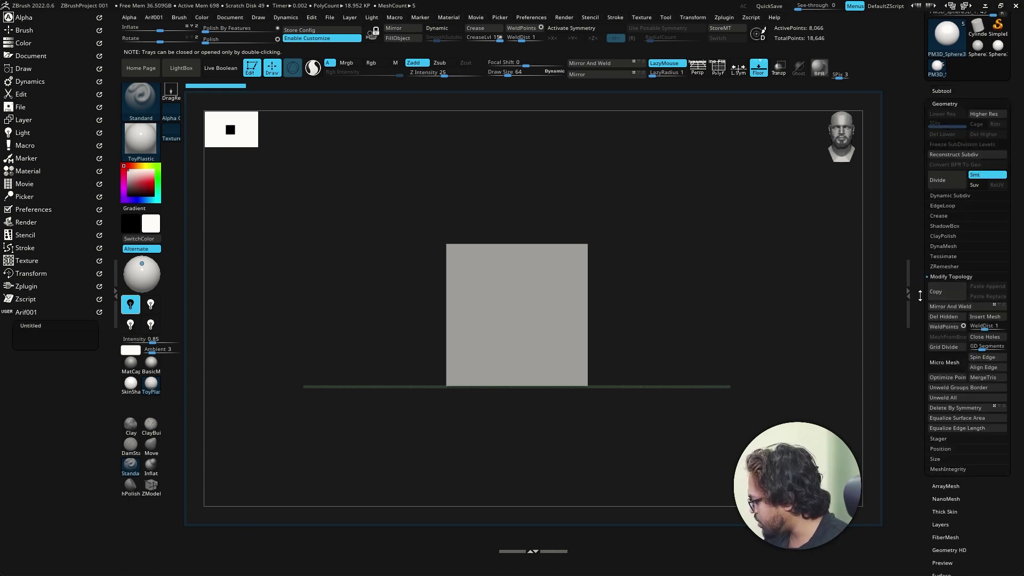
{"action": "left_click", "coordinate": [952, 195]}
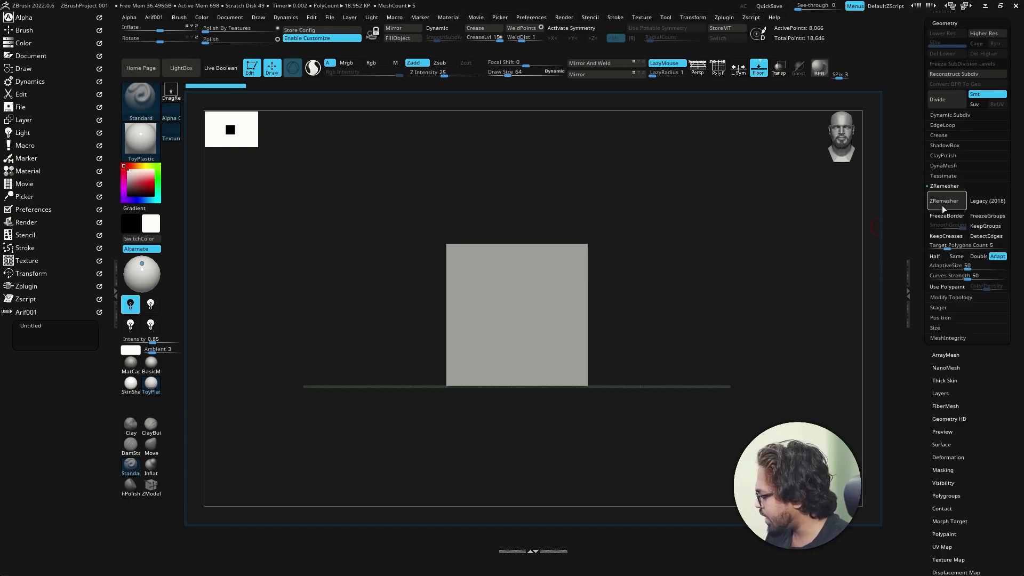
{"action": "key", "text": "ctrl"}
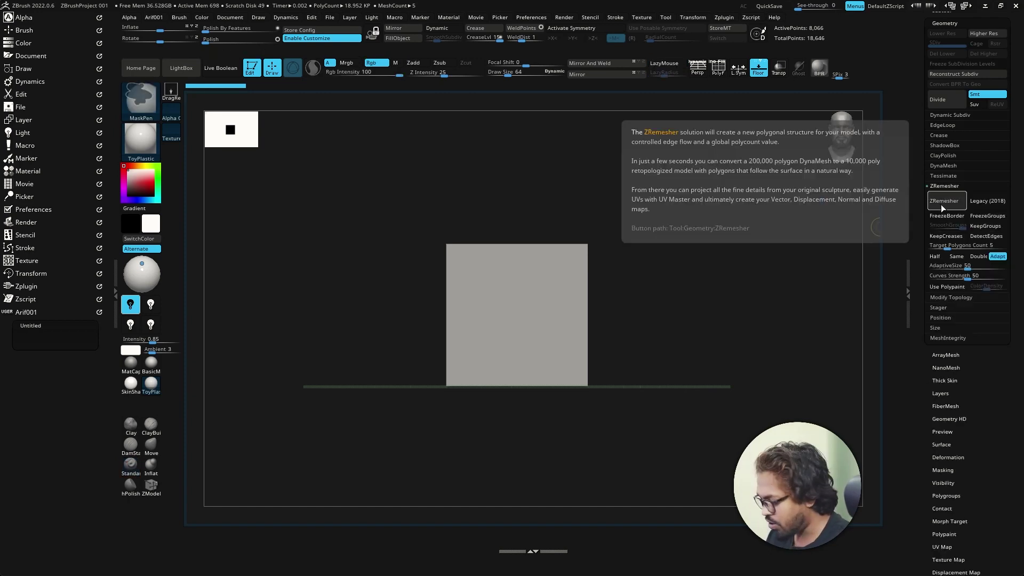
Step: Copy ZRemesher, KeepGroups, Use Polypaint and Half into the Untitled subpalette, with Use Polypaint under KeepGroups
{"action": "left_click_drag", "start_coordinate": [942, 207], "coordinate": [48, 341], "text": "ctrl+alt"}
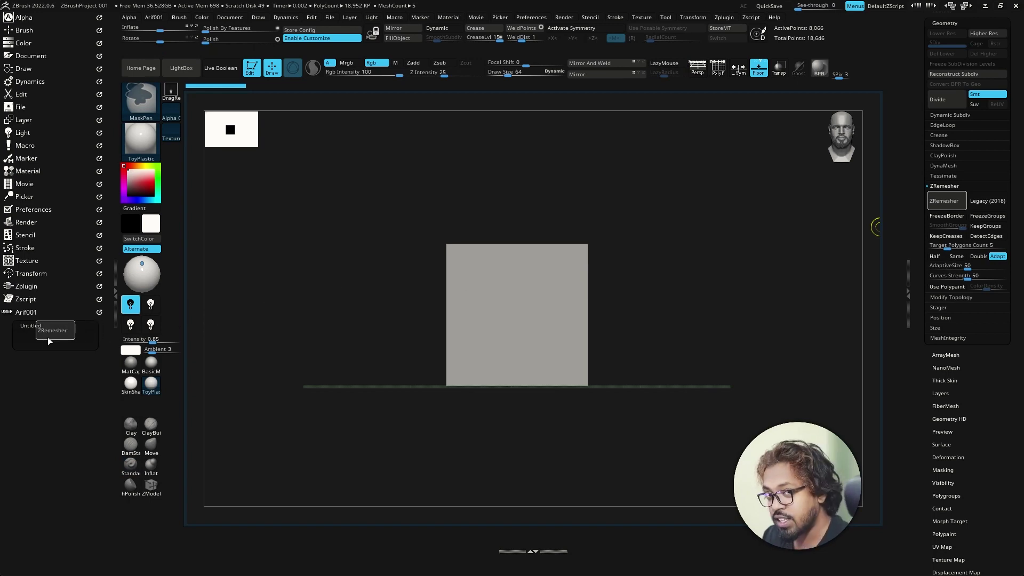
{"action": "left_click_drag", "start_coordinate": [40, 337], "coordinate": [41, 338], "text": "ctrl+alt"}
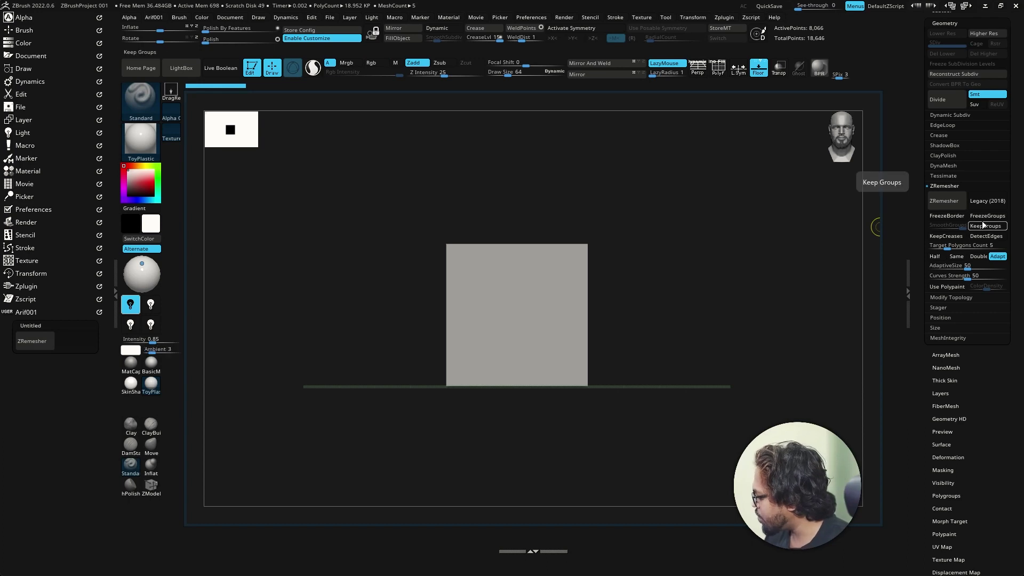
{"action": "left_click_drag", "start_coordinate": [981, 226], "coordinate": [69, 337], "text": "ctrl+alt"}
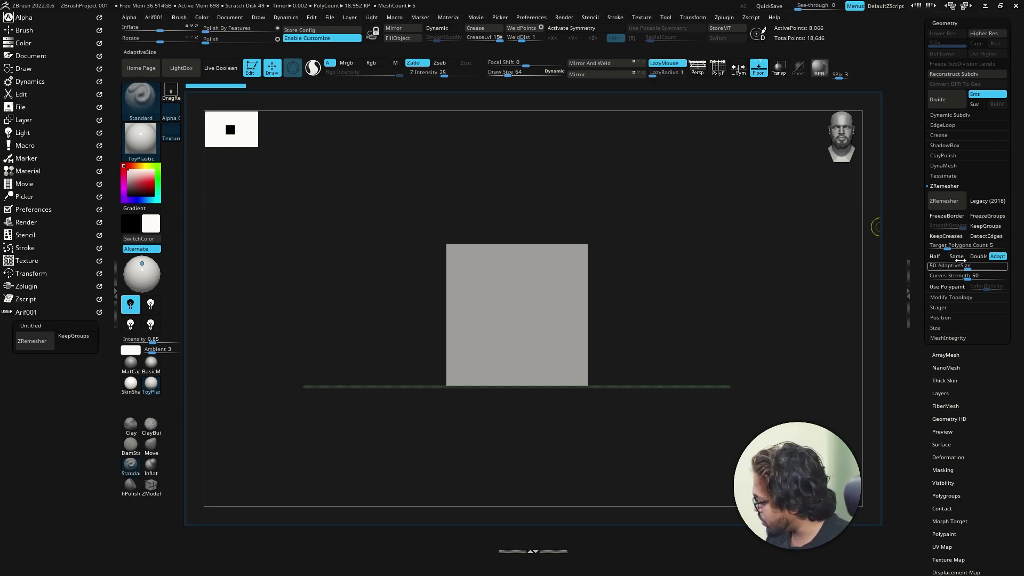
{"action": "mouse_move", "coordinate": [947, 286]}
{"action": "left_mouse_down", "text": "ctrl+alt"}
{"action": "mouse_move", "coordinate": [473, 287]}
{"action": "mouse_move", "coordinate": [72, 345]}
{"action": "left_mouse_up", "text": "ctrl+alt"}
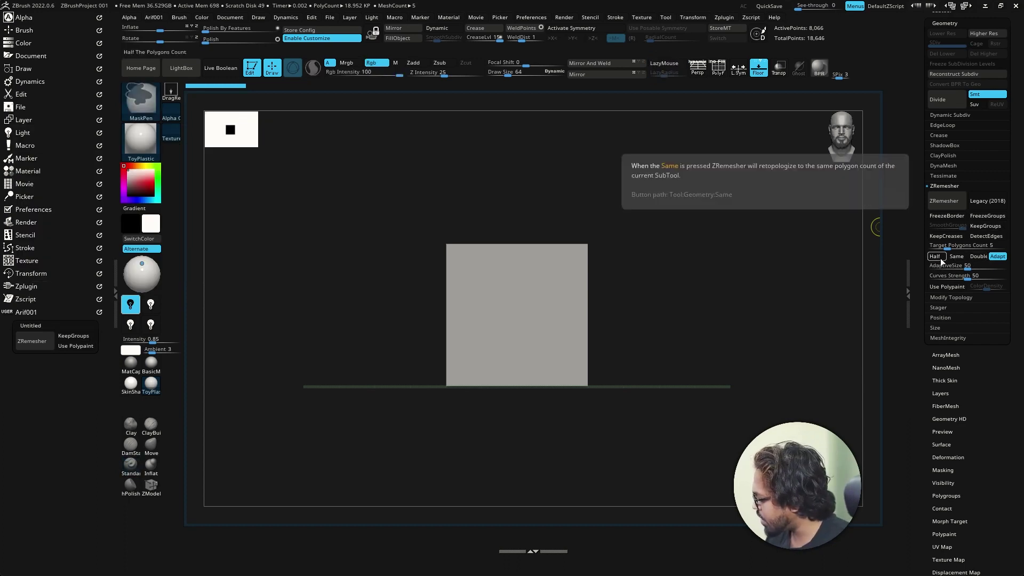
{"action": "left_click_drag", "start_coordinate": [935, 258], "coordinate": [900, 262], "text": "ctrl+alt"}
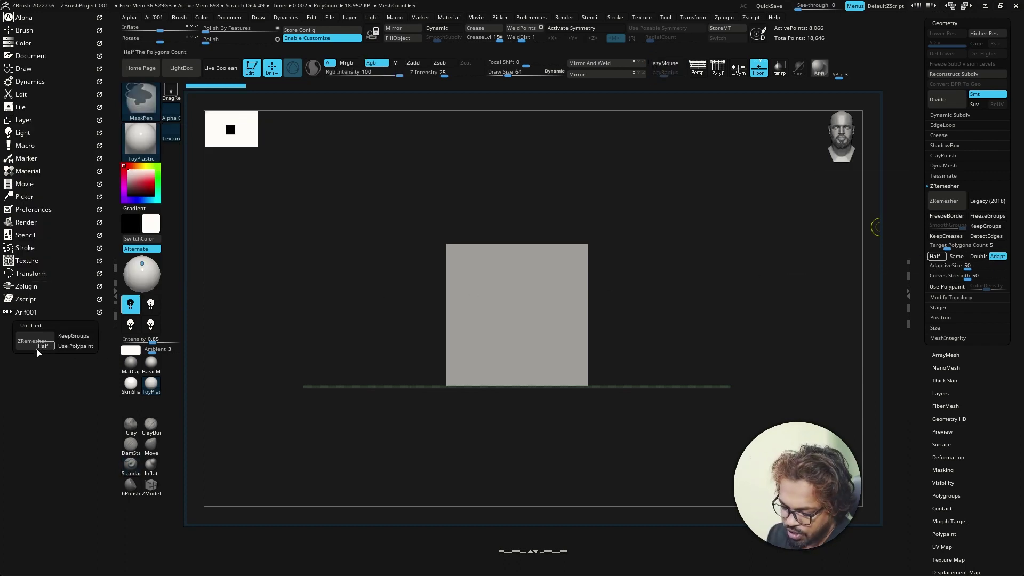
{"action": "left_click_drag", "start_coordinate": [411, 291], "coordinate": [37, 348], "text": "ctrl+alt"}
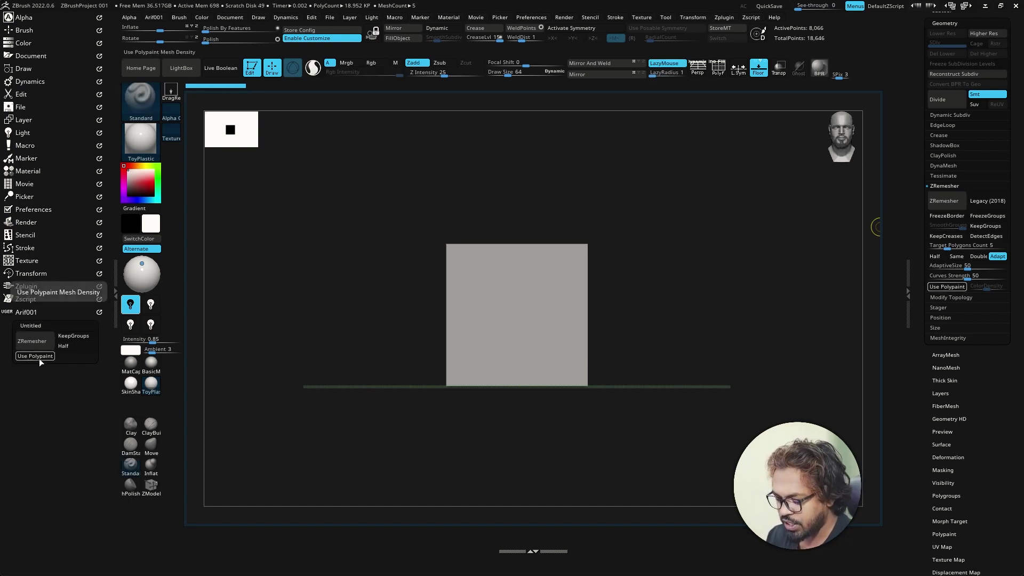
{"action": "left_click_drag", "start_coordinate": [37, 356], "coordinate": [72, 344], "text": "ctrl+alt"}
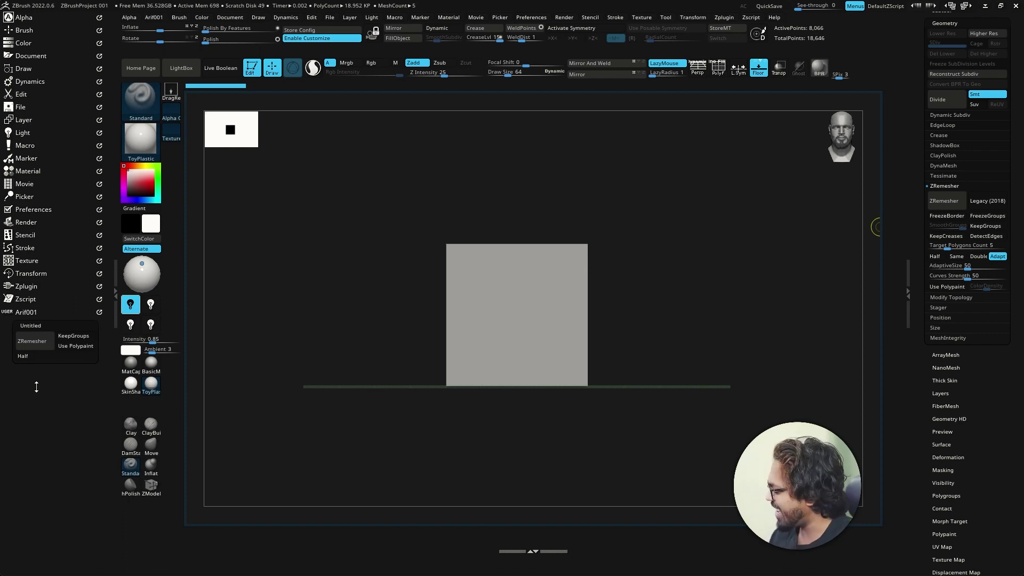
Step: Copy Same, Double, Adapt and the Target Polygons Count slider into the subpalette's ZRemesher set
{"action": "key", "text": "ctrl"}
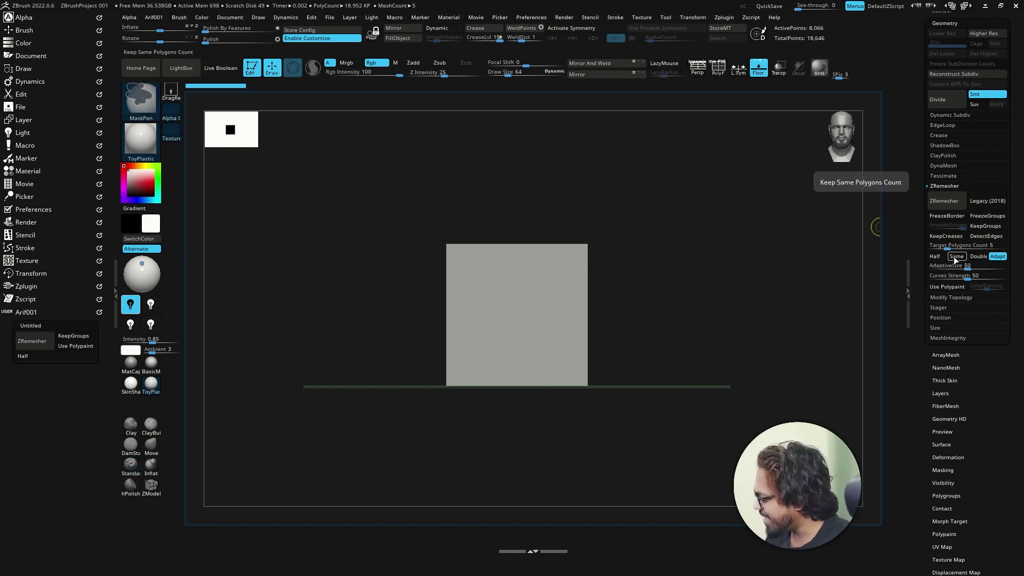
{"action": "left_click_drag", "start_coordinate": [954, 257], "coordinate": [41, 356], "text": "ctrl+alt"}
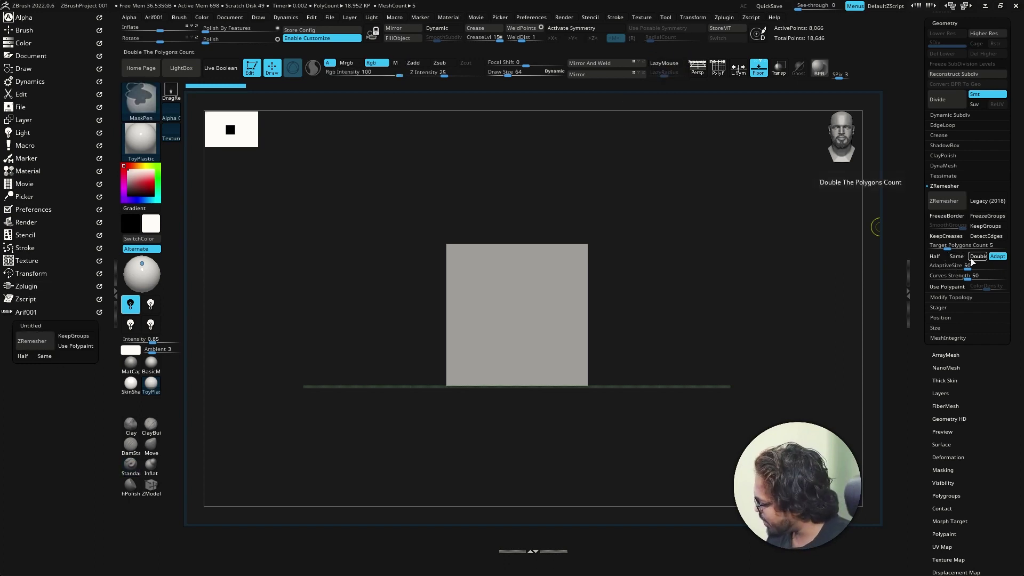
{"action": "mouse_move", "coordinate": [971, 258]}
{"action": "left_mouse_down", "text": "ctrl+alt"}
{"action": "mouse_move", "coordinate": [375, 302]}
{"action": "mouse_move", "coordinate": [64, 361]}
{"action": "left_mouse_up", "text": "ctrl+alt"}
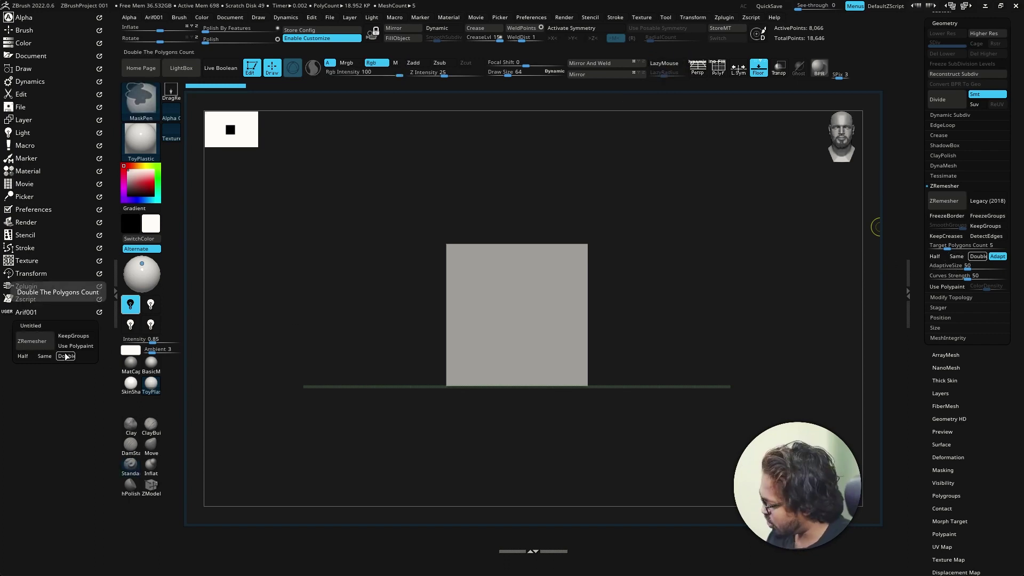
{"action": "left_click_drag", "start_coordinate": [997, 257], "coordinate": [82, 362], "text": "ctrl+alt"}
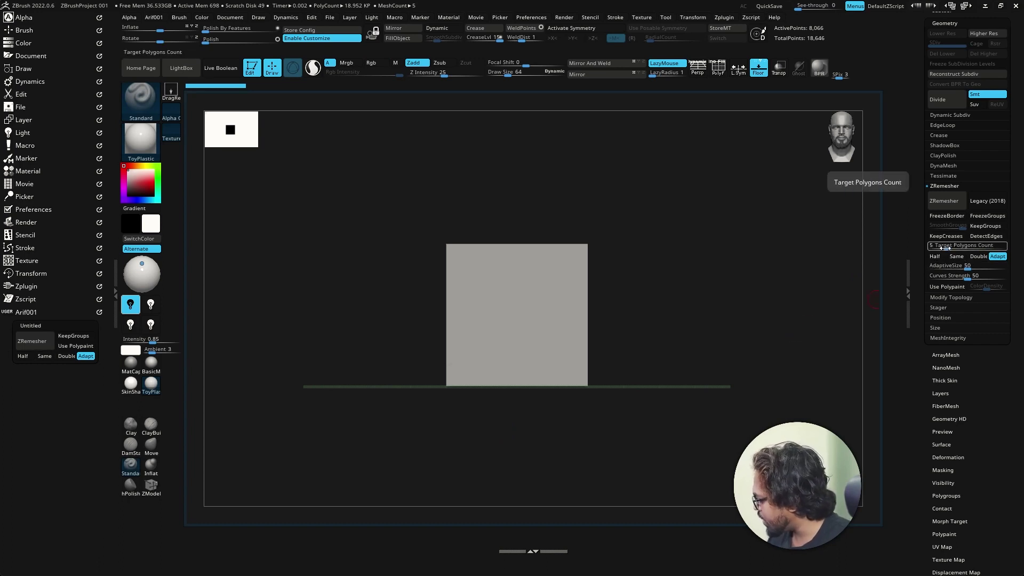
{"action": "mouse_move", "coordinate": [945, 247]}
{"action": "left_mouse_down", "text": "ctrl+alt"}
{"action": "mouse_move", "coordinate": [141, 353]}
{"action": "mouse_move", "coordinate": [42, 353]}
{"action": "left_mouse_up", "text": "ctrl+alt"}
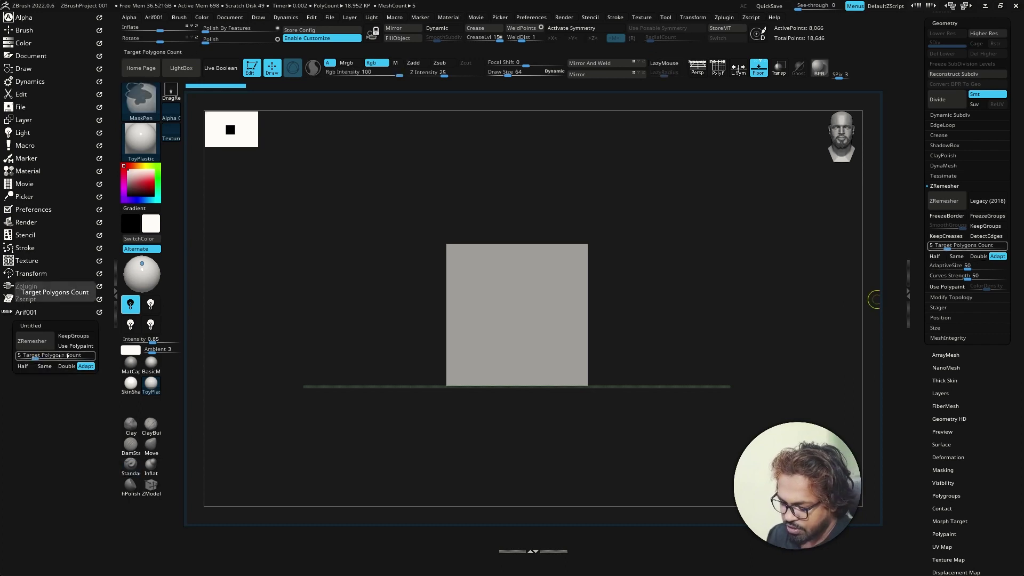
{"action": "left_click_drag", "start_coordinate": [42, 353], "coordinate": [63, 369], "text": "ctrl+alt"}
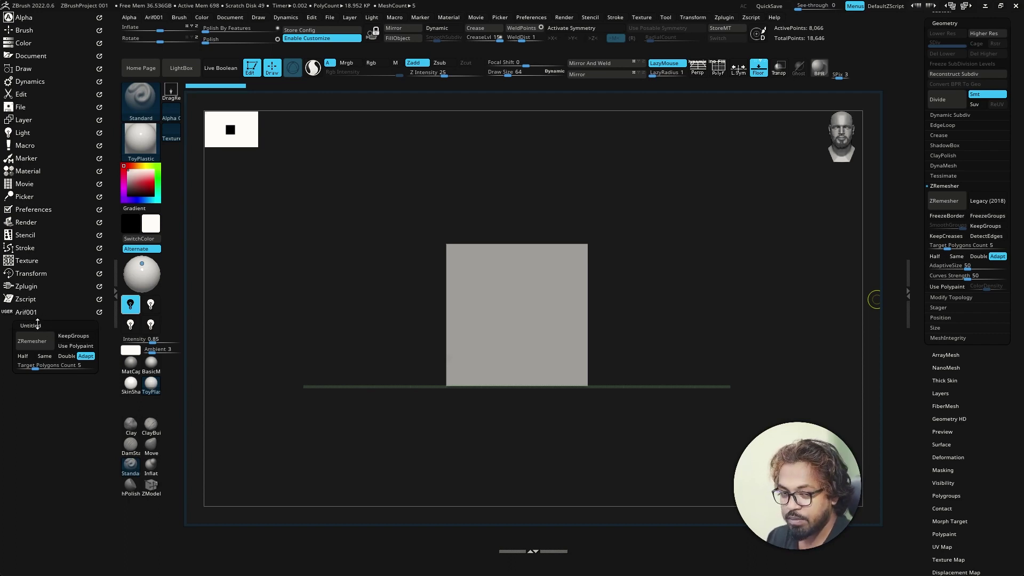
{"action": "key", "text": "ctrl"}
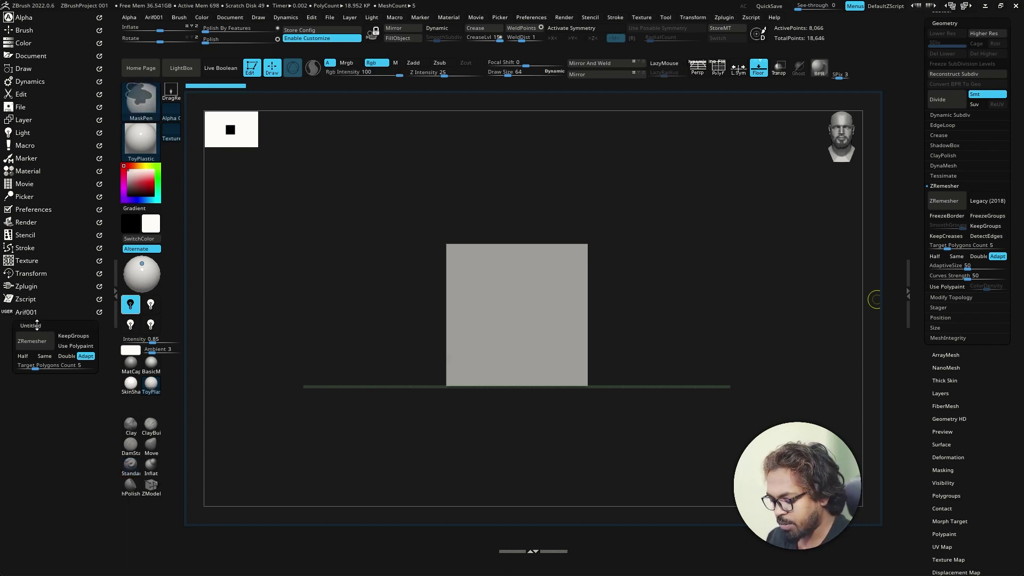
Step: Rename the Untitled subpalette to 'Zeremesher' and collapse it
{"action": "left_click", "coordinate": [37, 321], "text": "ctrl"}
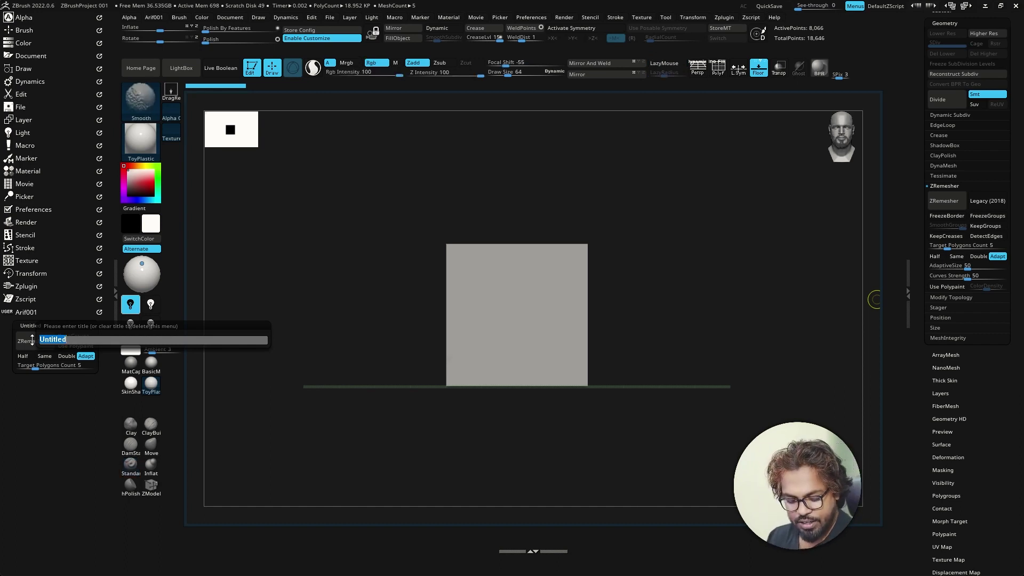
{"action": "type", "text": "Zer"}
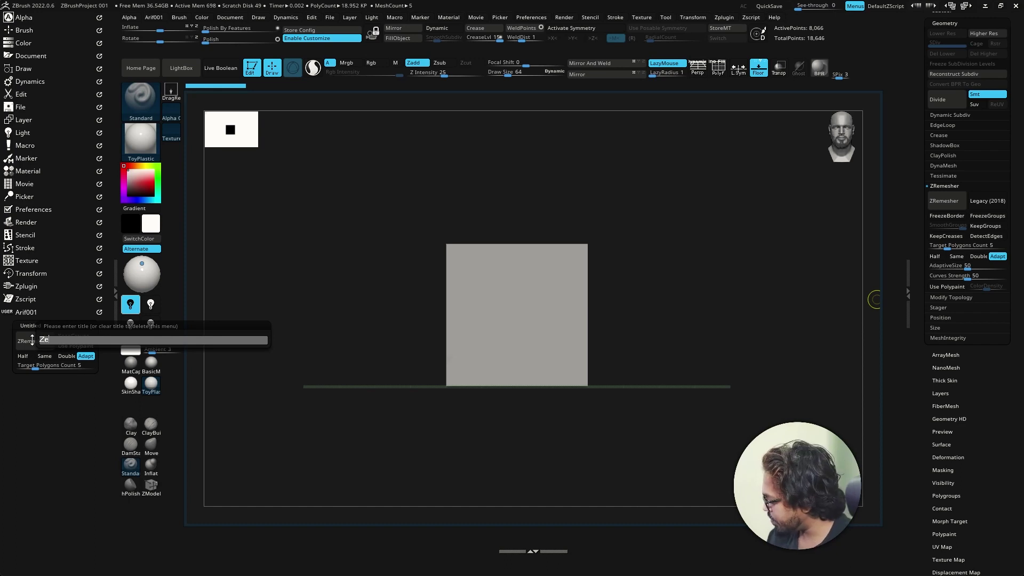
{"action": "type", "text": "emesh"}
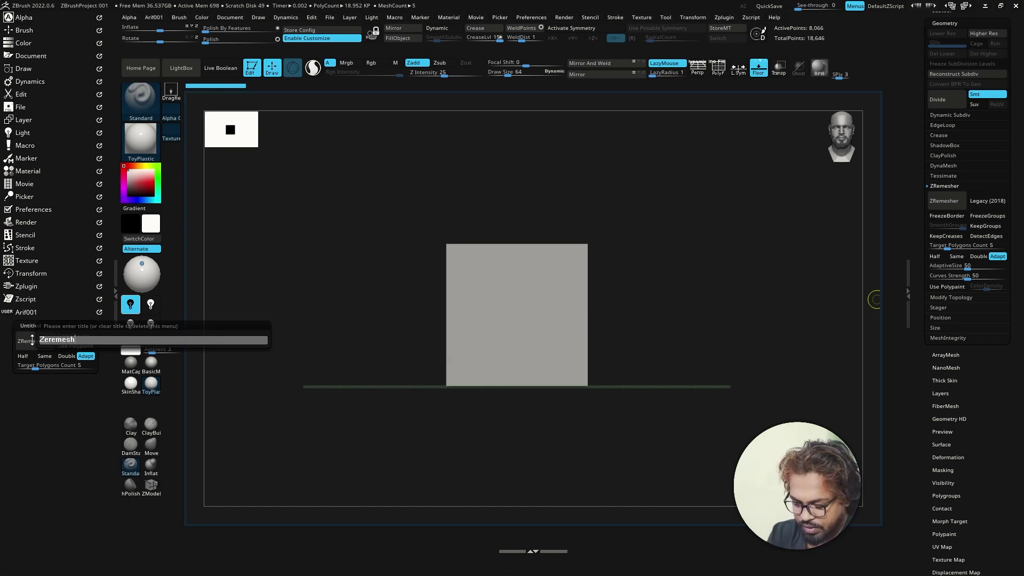
{"action": "type", "text": "r"}
{"action": "key", "text": "Return"}
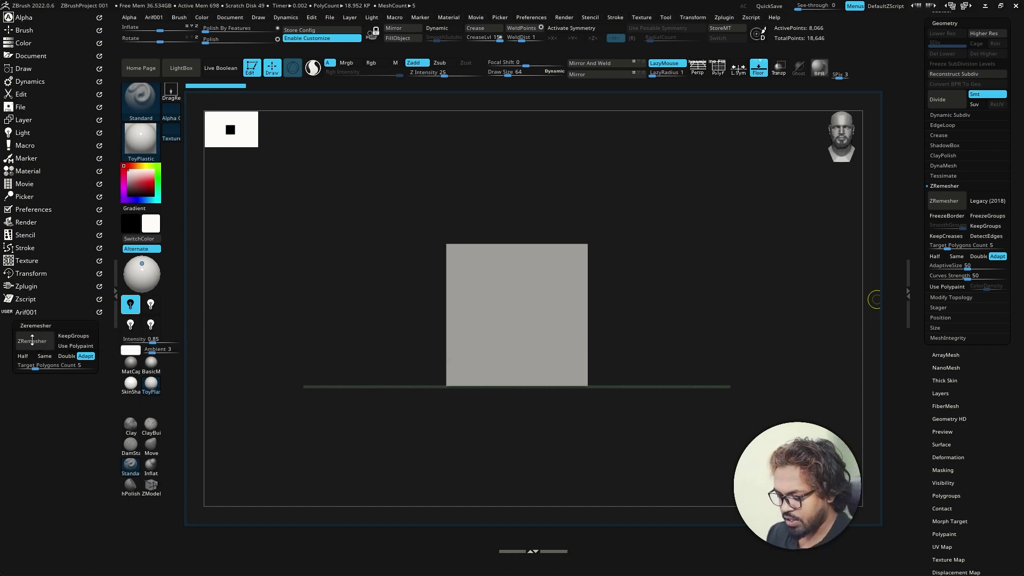
{"action": "left_click", "coordinate": [52, 326]}
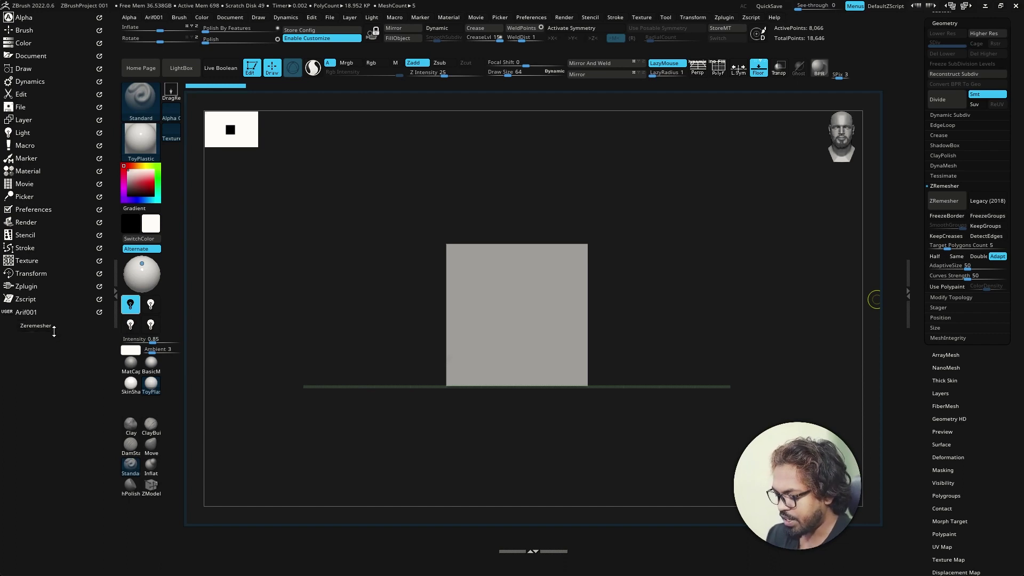
Step: Add a second Custom SubPalette to Arif001 beneath the collapsed Zeremesher subpalette
{"action": "left_click", "coordinate": [529, 17]}
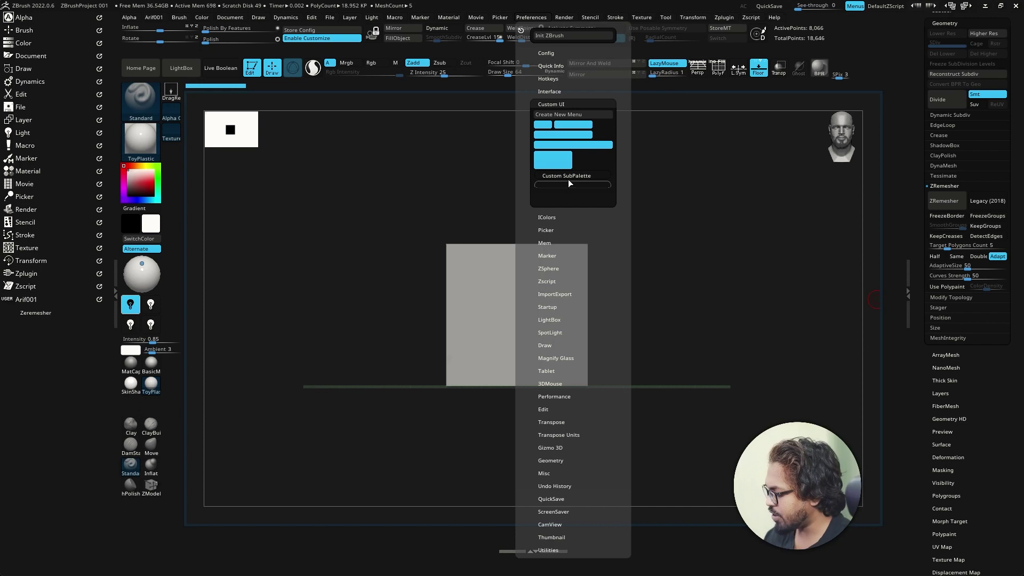
{"action": "key", "text": "ctrl"}
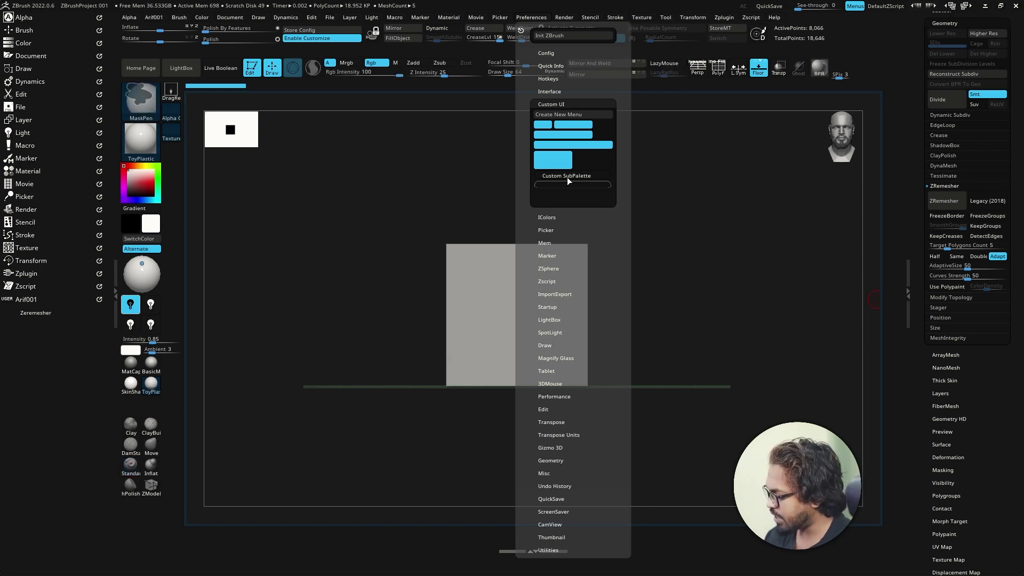
{"action": "mouse_move", "coordinate": [567, 182]}
{"action": "left_mouse_down", "text": "ctrl+alt"}
{"action": "mouse_move", "coordinate": [143, 288]}
{"action": "mouse_move", "coordinate": [43, 300]}
{"action": "mouse_move", "coordinate": [40, 288]}
{"action": "left_mouse_up", "text": "ctrl+alt"}
{"action": "left_click", "coordinate": [51, 327]}
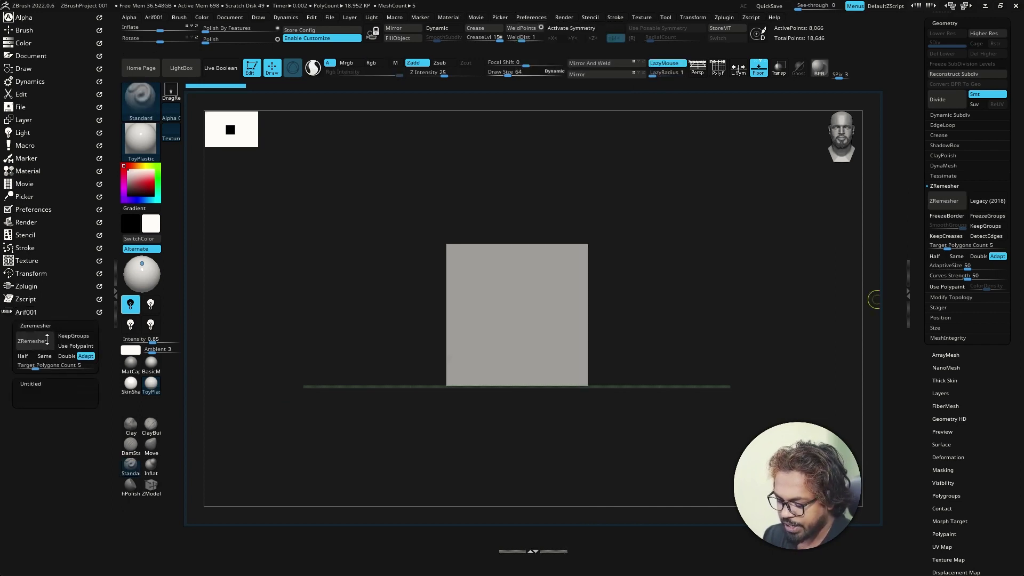
{"action": "left_click", "coordinate": [52, 325]}
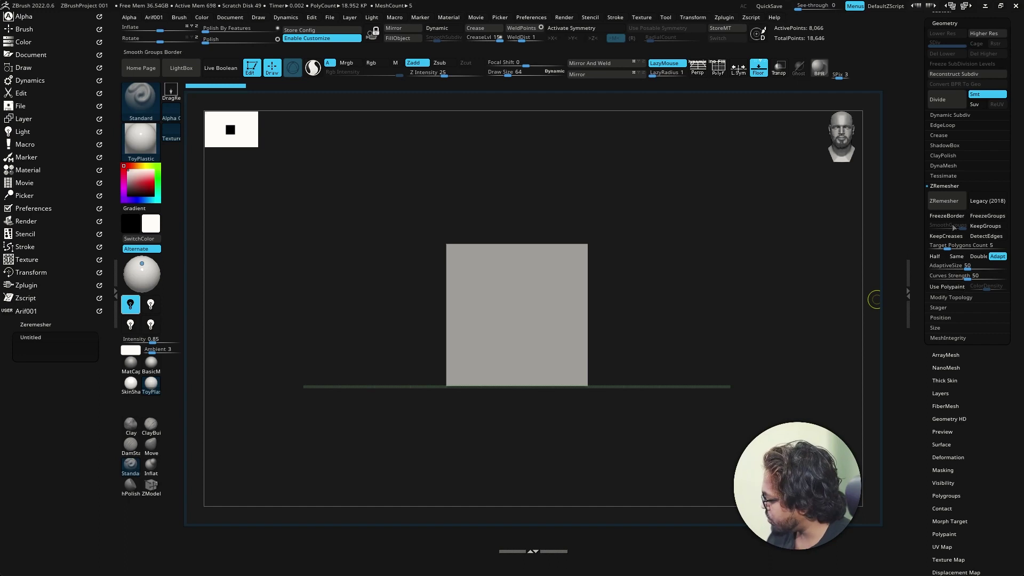
Step: Copy Del Hidden and Close Holes from Geometry > Modify Topology into the new Untitled subpalette
{"action": "left_click", "coordinate": [949, 186]}
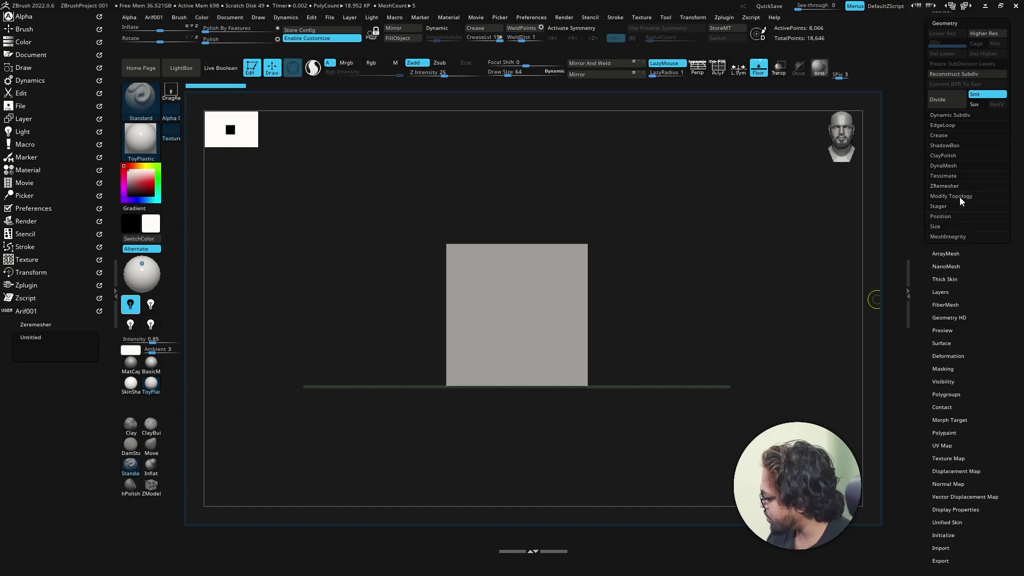
{"action": "left_click", "coordinate": [960, 196]}
{"action": "scroll", "coordinate": [944, 219], "scroll_direction": "down", "scroll_amount": 1}
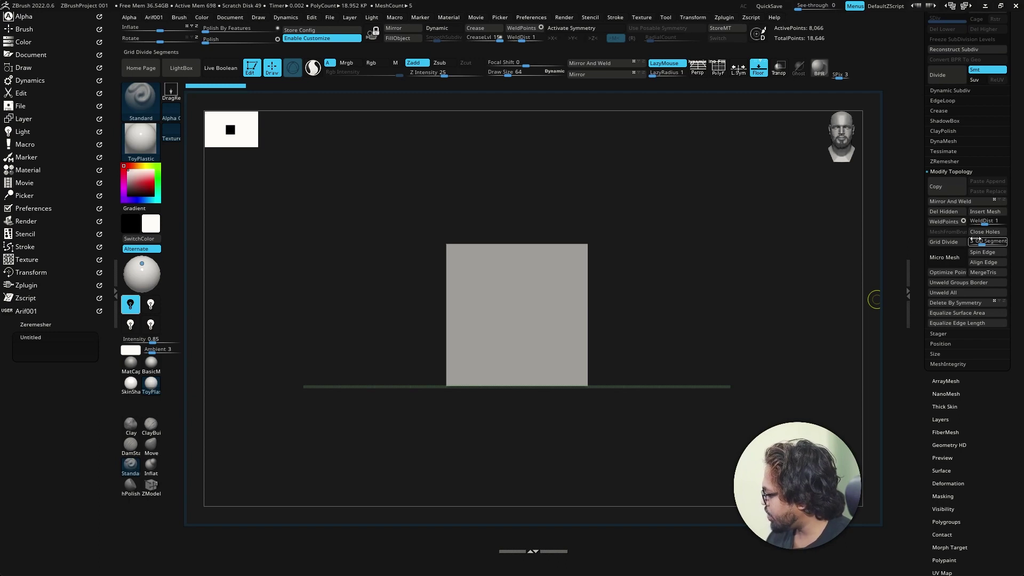
{"action": "key", "text": "ctrl"}
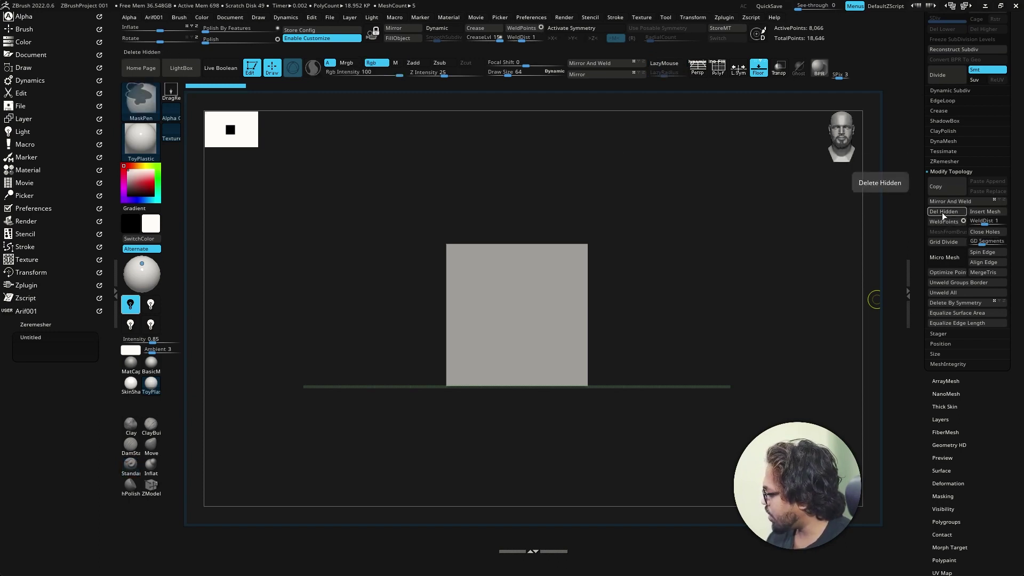
{"action": "left_click_drag", "start_coordinate": [942, 213], "coordinate": [46, 349], "text": "ctrl+alt"}
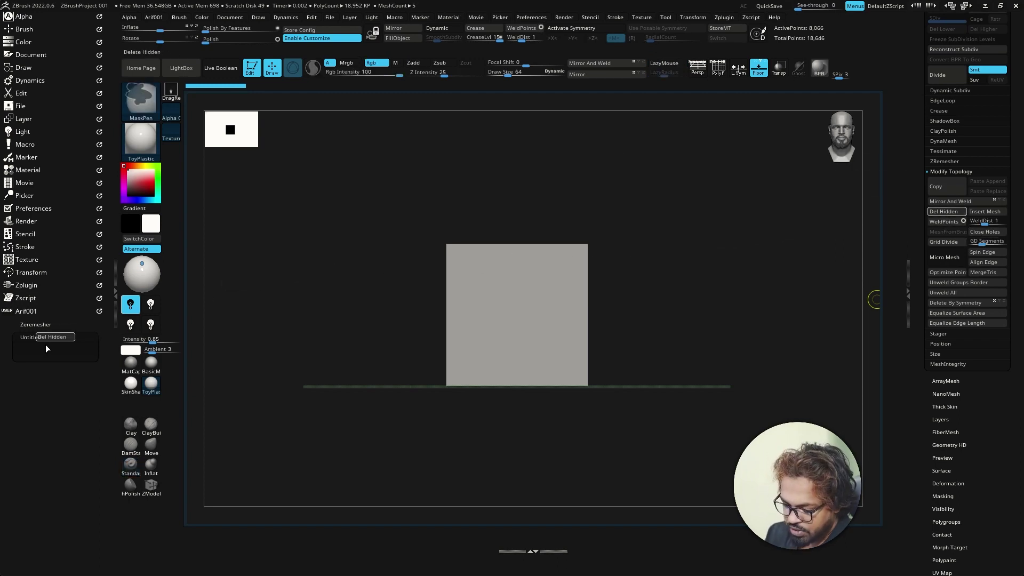
{"action": "left_click_drag", "start_coordinate": [39, 350], "coordinate": [38, 349], "text": "ctrl+alt"}
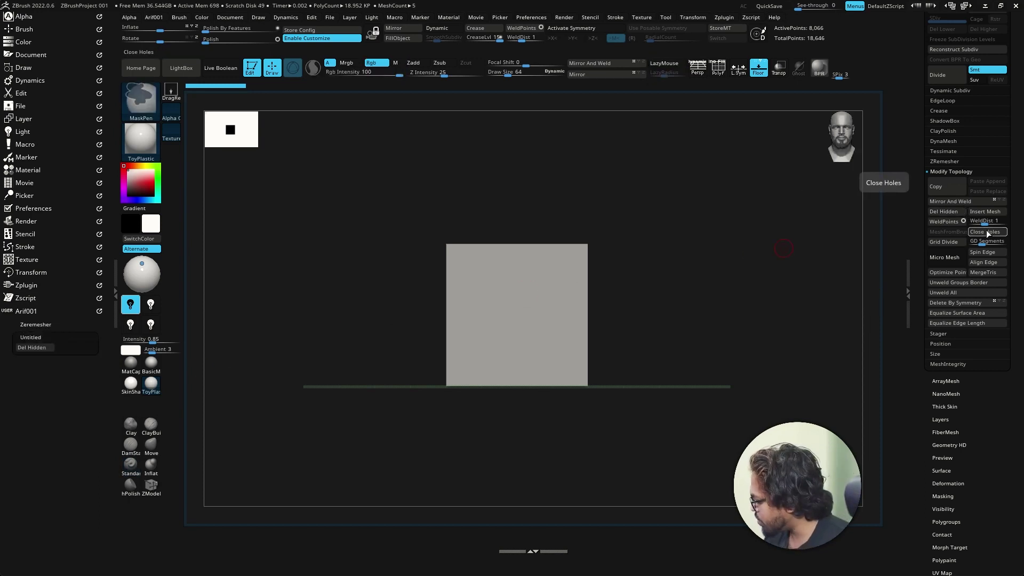
{"action": "mouse_move", "coordinate": [985, 231]}
{"action": "left_mouse_down", "text": "ctrl+alt"}
{"action": "mouse_move", "coordinate": [353, 292]}
{"action": "mouse_move", "coordinate": [69, 347]}
{"action": "left_mouse_up", "text": "ctrl+alt"}
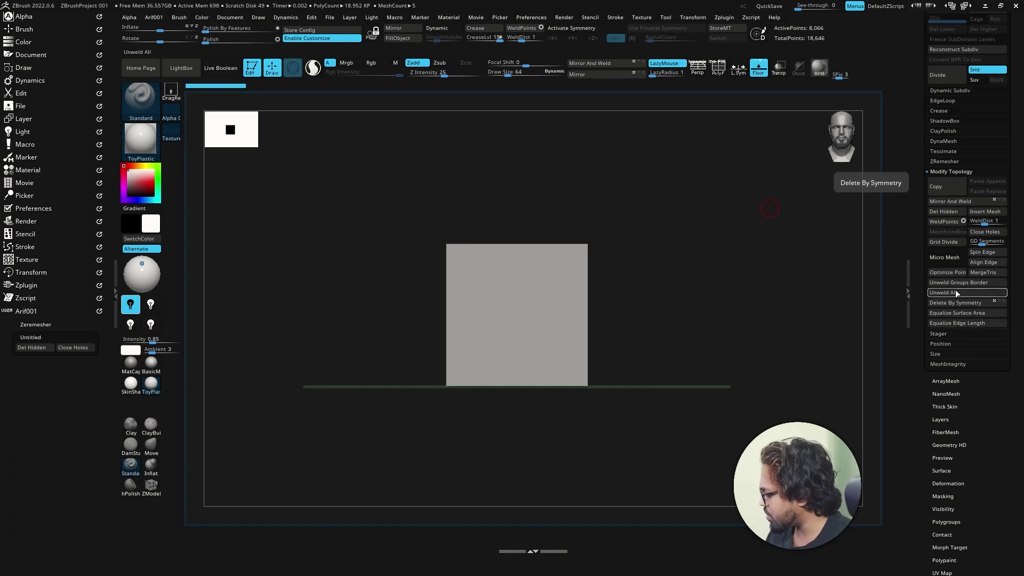
Step: Retitle the second Untitled subpalette under Arif001 as 'Modify Topology'
{"action": "left_click", "coordinate": [32, 337], "text": "ctrl+alt"}
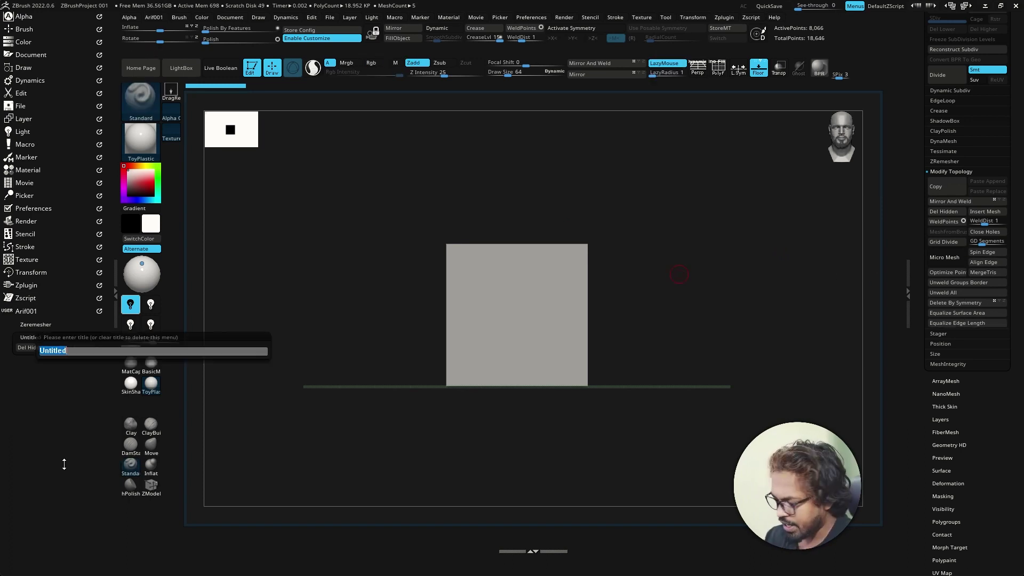
{"action": "key", "text": "shift"}
{"action": "type", "text": "Modif"}
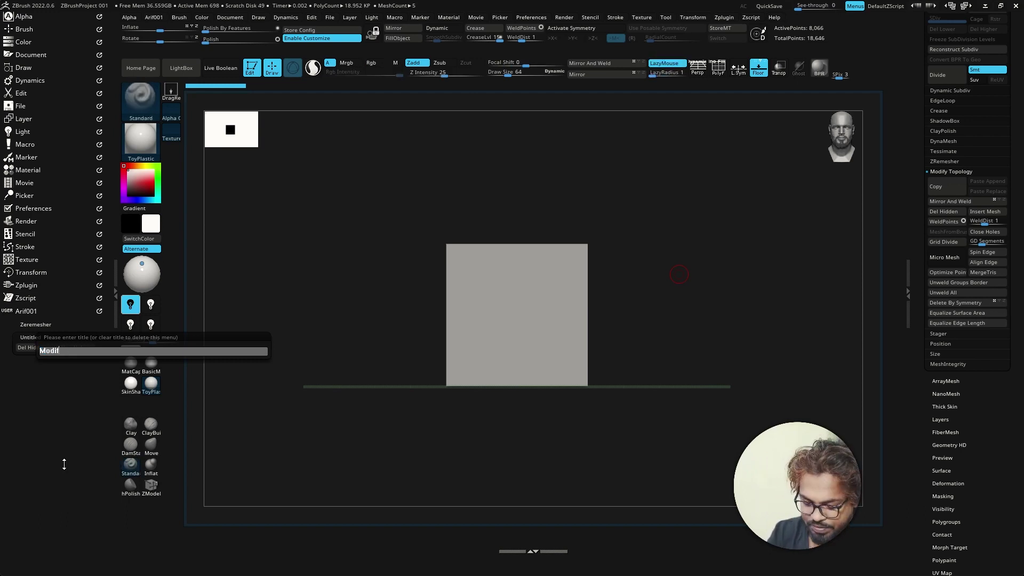
{"action": "type", "text": "y"}
{"action": "key", "text": "shift"}
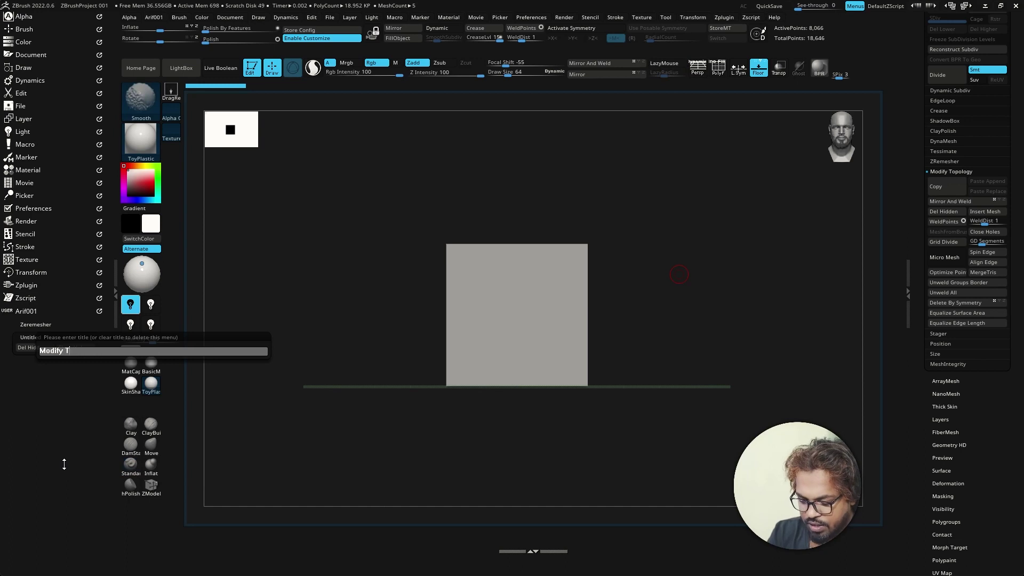
{"action": "type", "text": "opolog"}
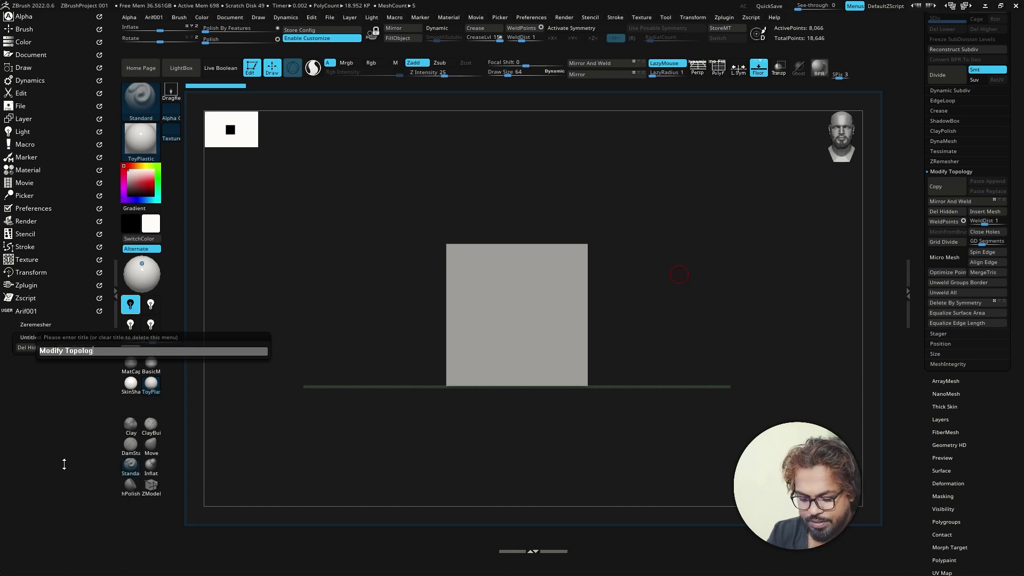
{"action": "type", "text": "y"}
{"action": "key", "text": "Return"}
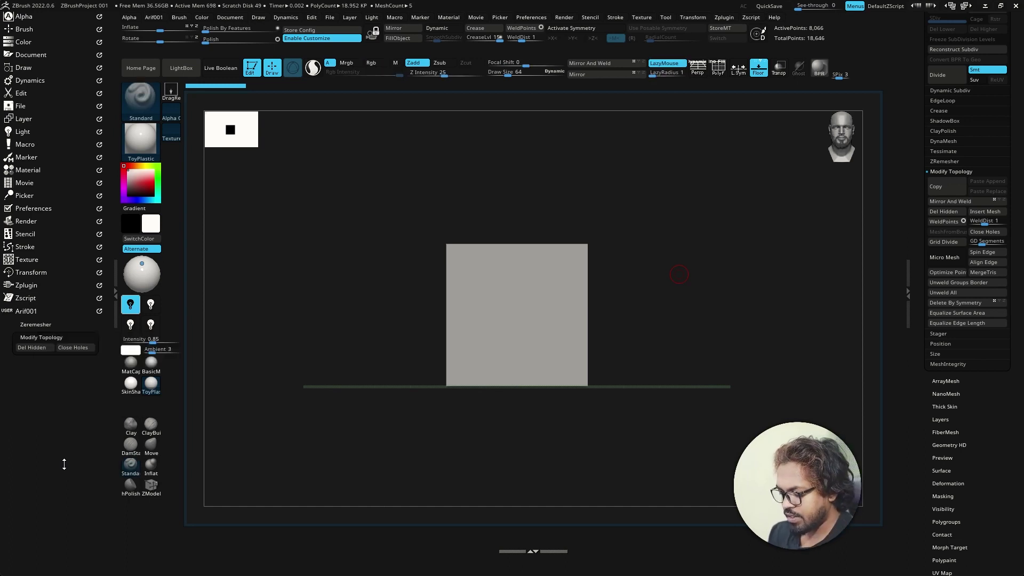
Step: Turn off One Open Subpalette in Preferences > Interface > Palettes
{"action": "left_click", "coordinate": [52, 325]}
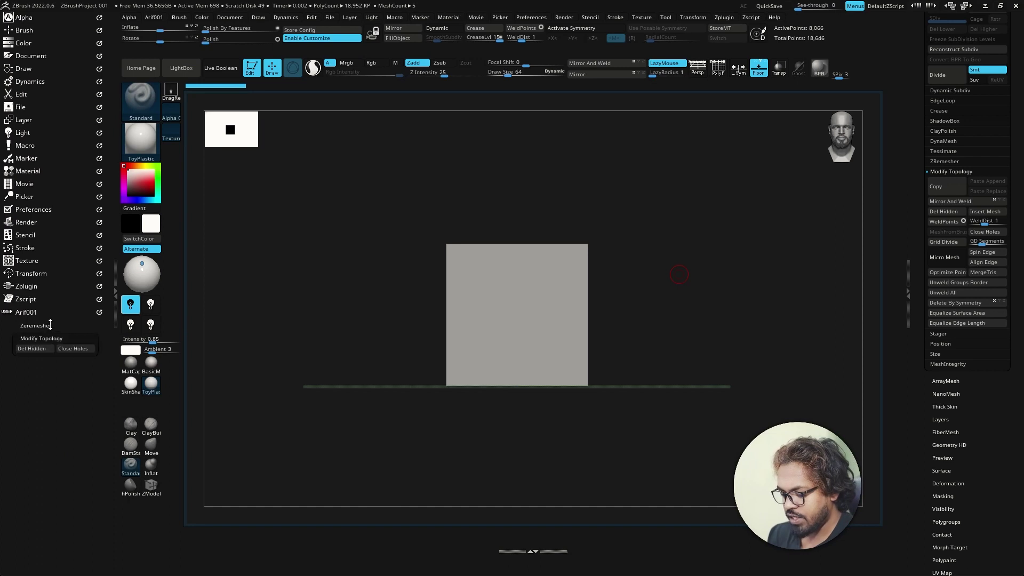
{"action": "left_click", "coordinate": [54, 384]}
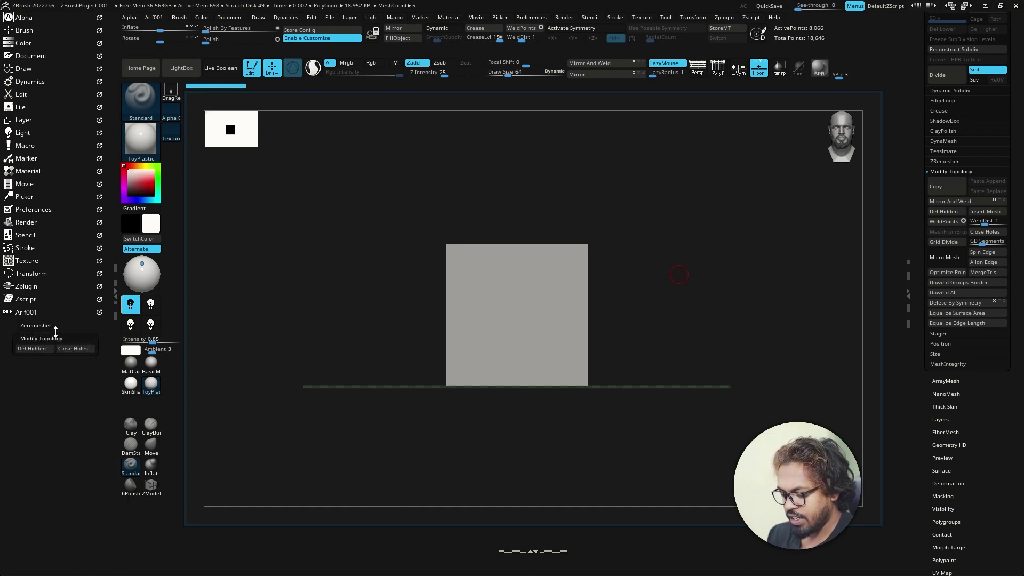
{"action": "left_click", "coordinate": [531, 17]}
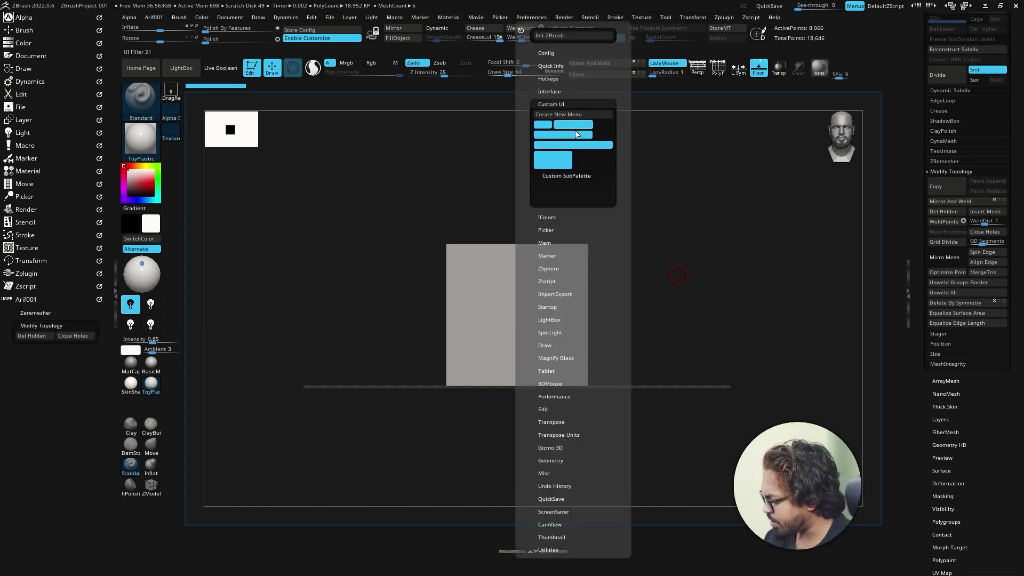
{"action": "left_click", "coordinate": [556, 105]}
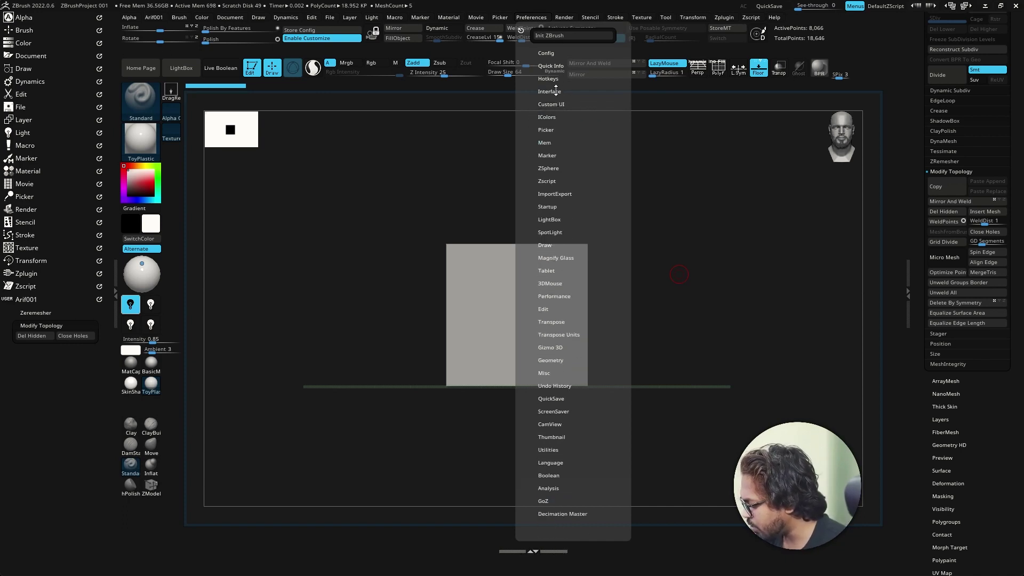
{"action": "left_click", "coordinate": [555, 91]}
{"action": "left_click", "coordinate": [566, 92]}
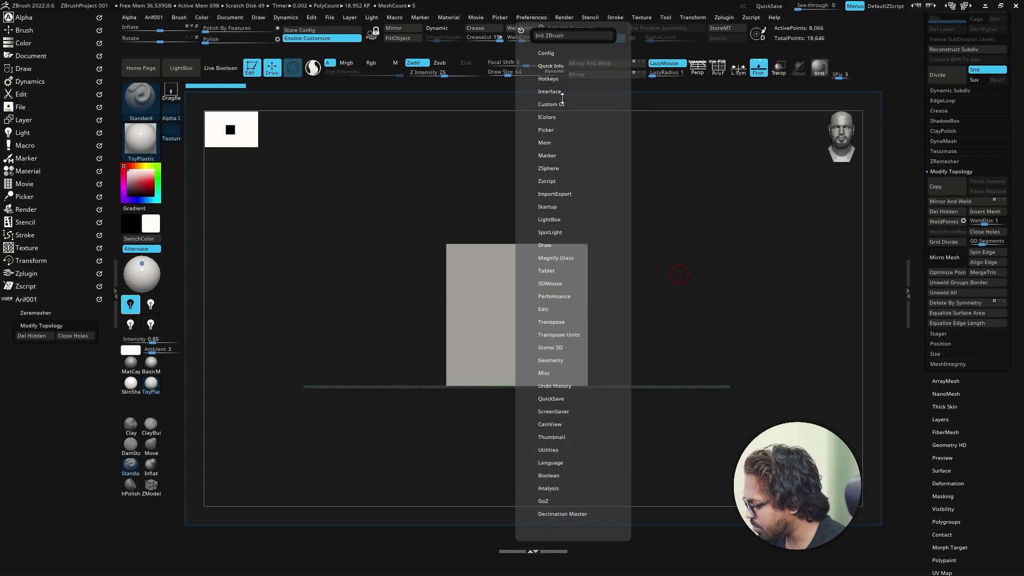
{"action": "scroll", "coordinate": [560, 54], "scroll_direction": "down", "scroll_amount": 3}
{"action": "scroll", "coordinate": [564, 55], "scroll_direction": "up", "scroll_amount": 3}
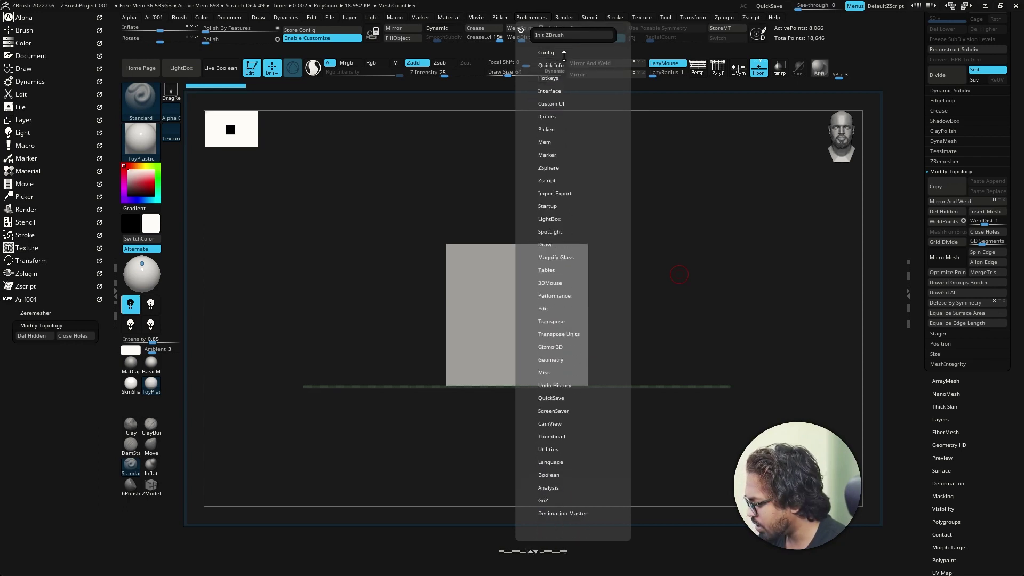
{"action": "left_click", "coordinate": [561, 91]}
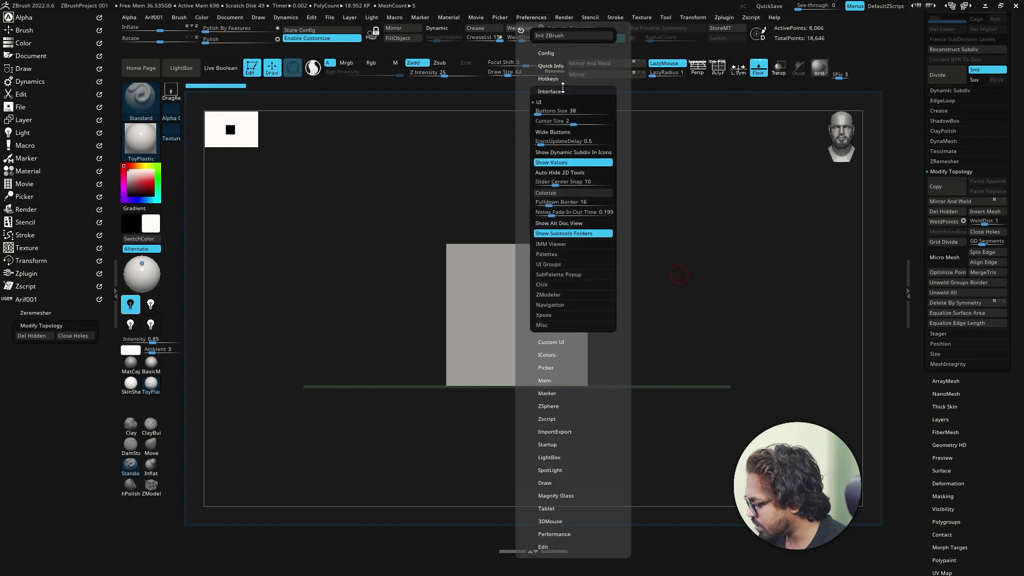
{"action": "left_click", "coordinate": [555, 254]}
{"action": "left_click", "coordinate": [567, 143]}
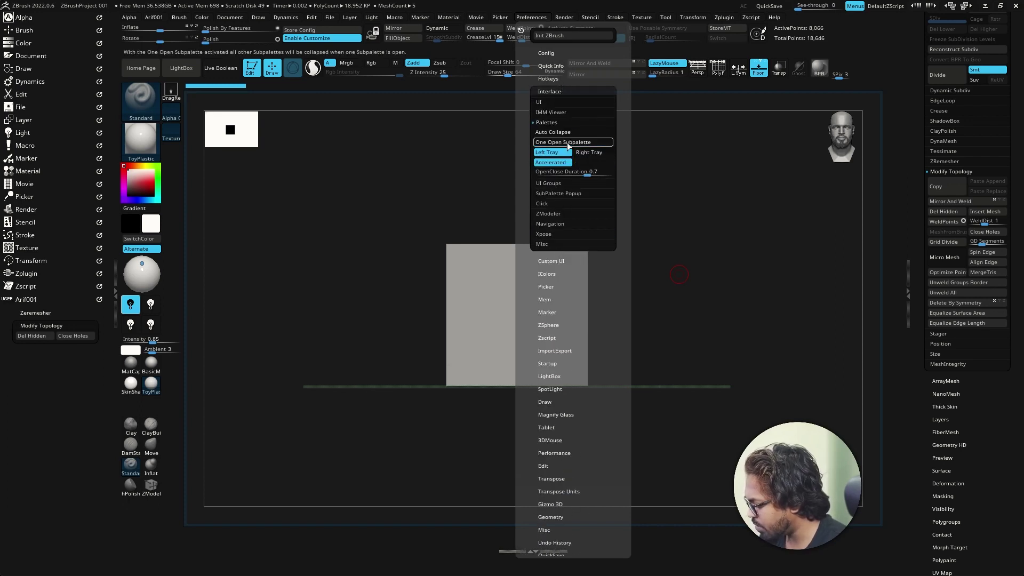
Step: Expand the Zeremesher group and bring up Preferences > Custom UI again
{"action": "left_click", "coordinate": [39, 324]}
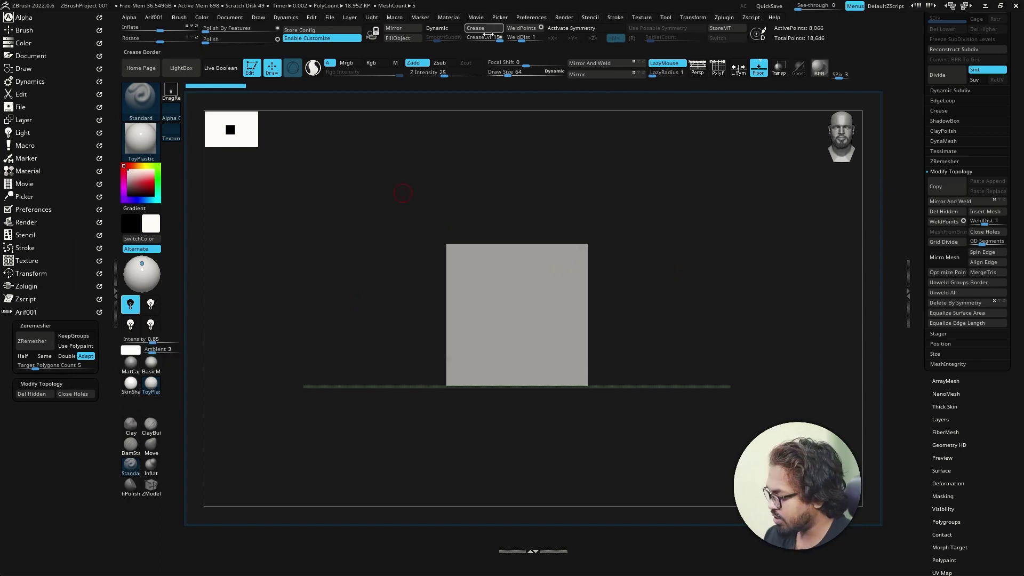
{"action": "left_click", "coordinate": [531, 17]}
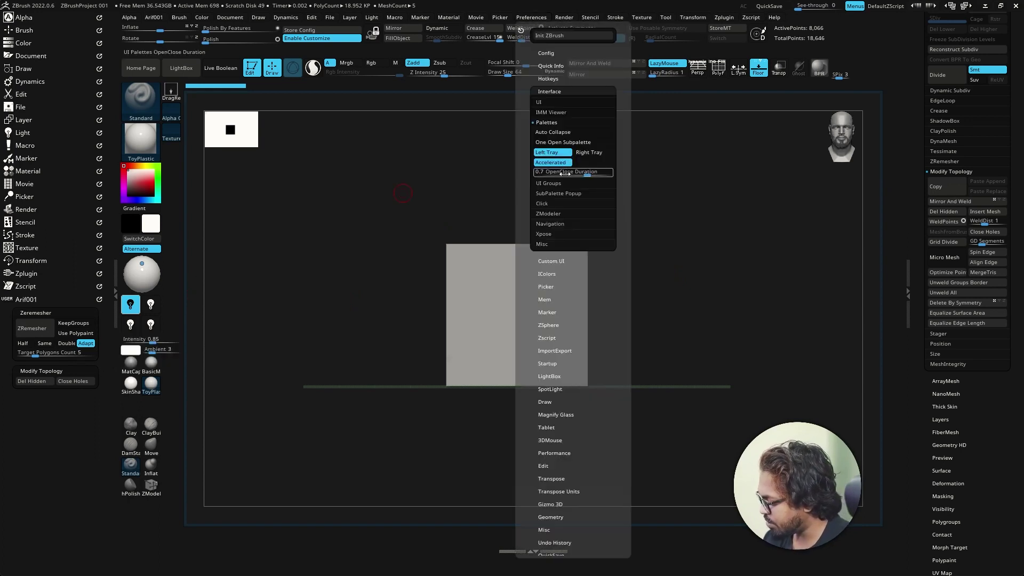
{"action": "left_click", "coordinate": [557, 89]}
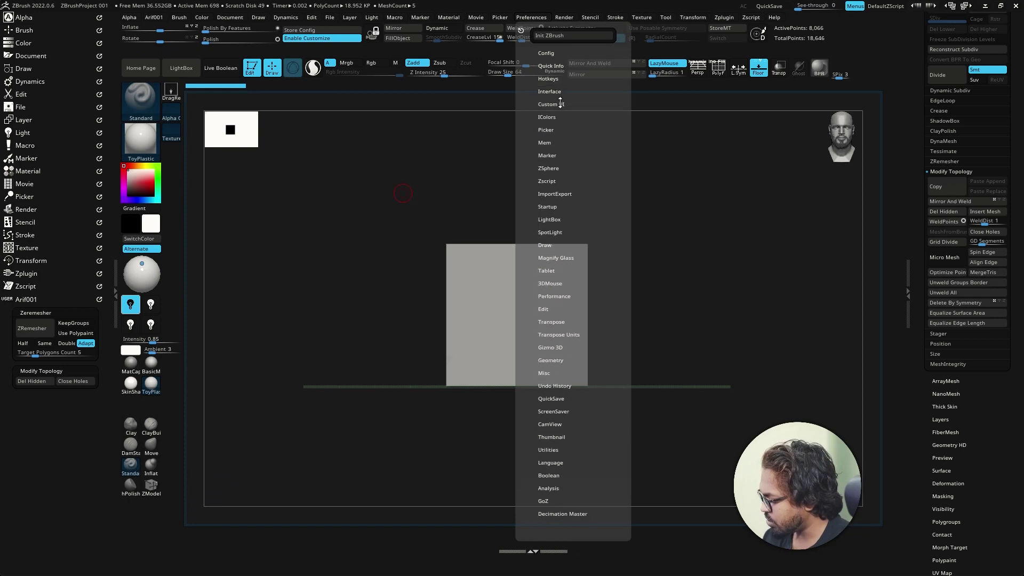
{"action": "left_click", "coordinate": [552, 104]}
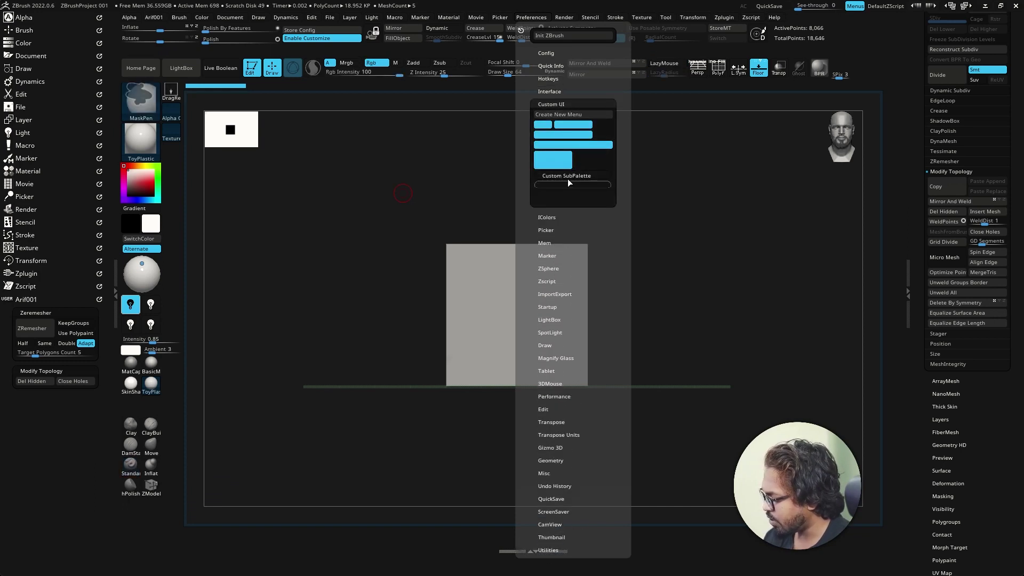
Step: Add an empty Custom SubPalette to Arif001 and copy DynaMesh into it
{"action": "left_click_drag", "start_coordinate": [567, 178], "coordinate": [35, 302], "text": "ctrl+alt"}
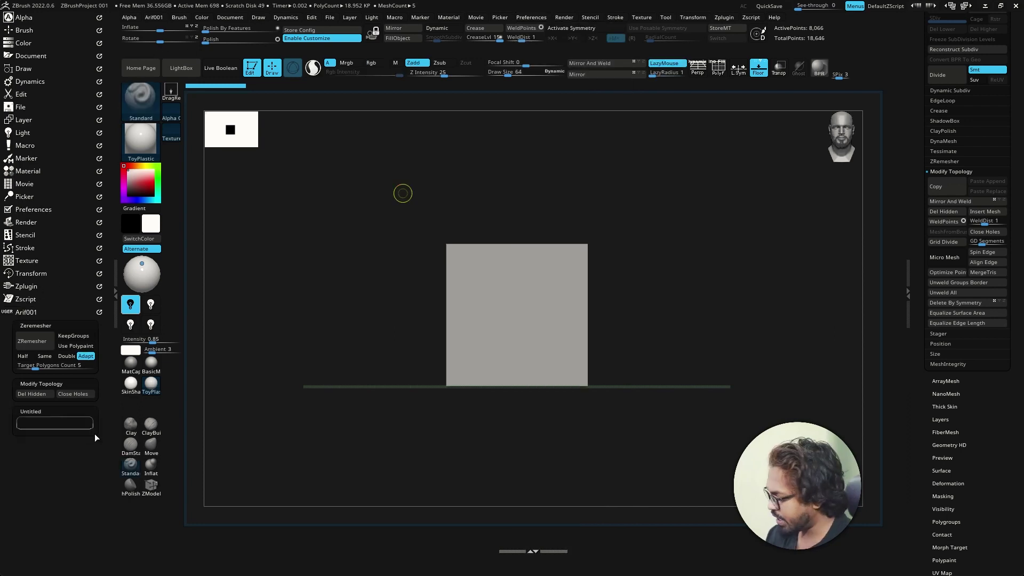
{"action": "left_click", "coordinate": [954, 172]}
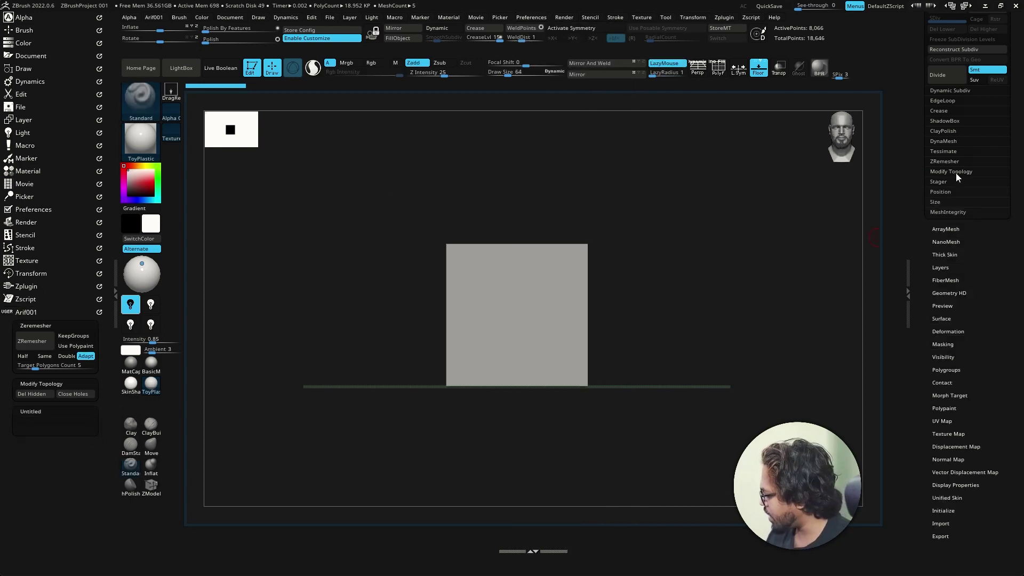
{"action": "left_click", "coordinate": [954, 139]}
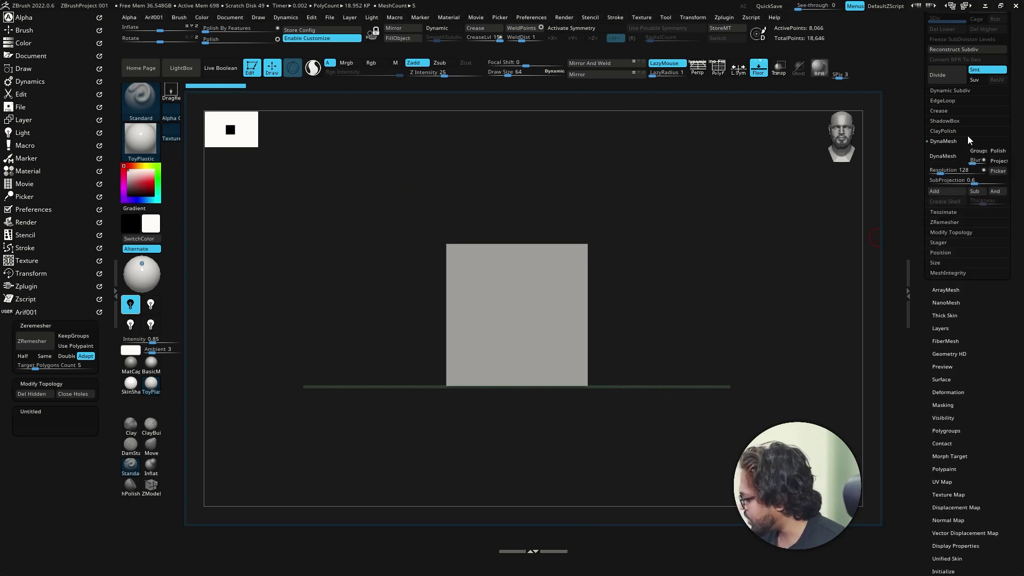
{"action": "mouse_move", "coordinate": [940, 156]}
{"action": "left_mouse_down", "text": "ctrl+alt"}
{"action": "mouse_move", "coordinate": [50, 408]}
{"action": "mouse_move", "coordinate": [38, 421]}
{"action": "left_mouse_up", "text": "ctrl+alt"}
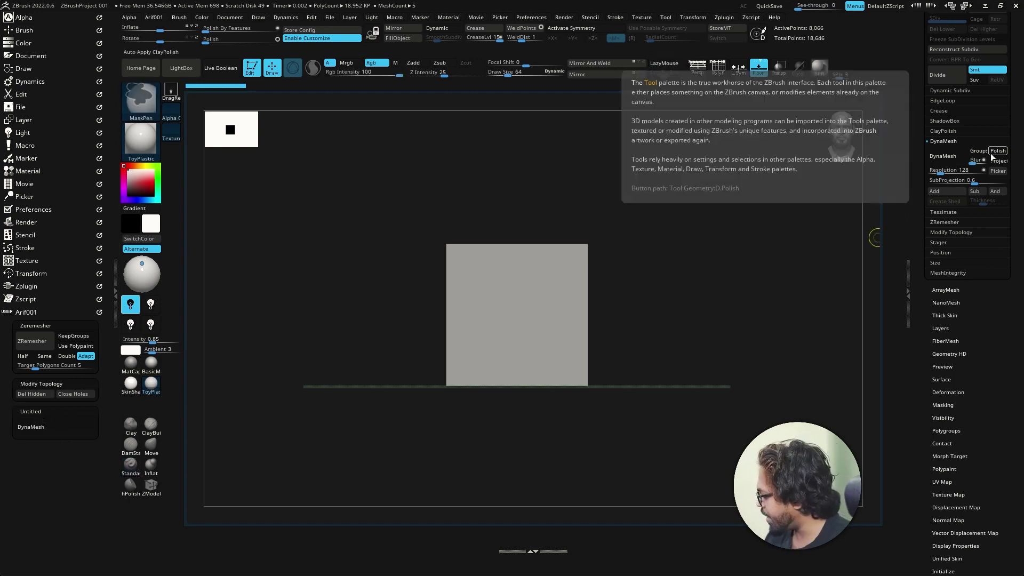
Step: Copy Polish, Groups and the Resolution 128 slider into the new subpalette
{"action": "left_click_drag", "start_coordinate": [996, 150], "coordinate": [189, 367], "text": "ctrl+alt"}
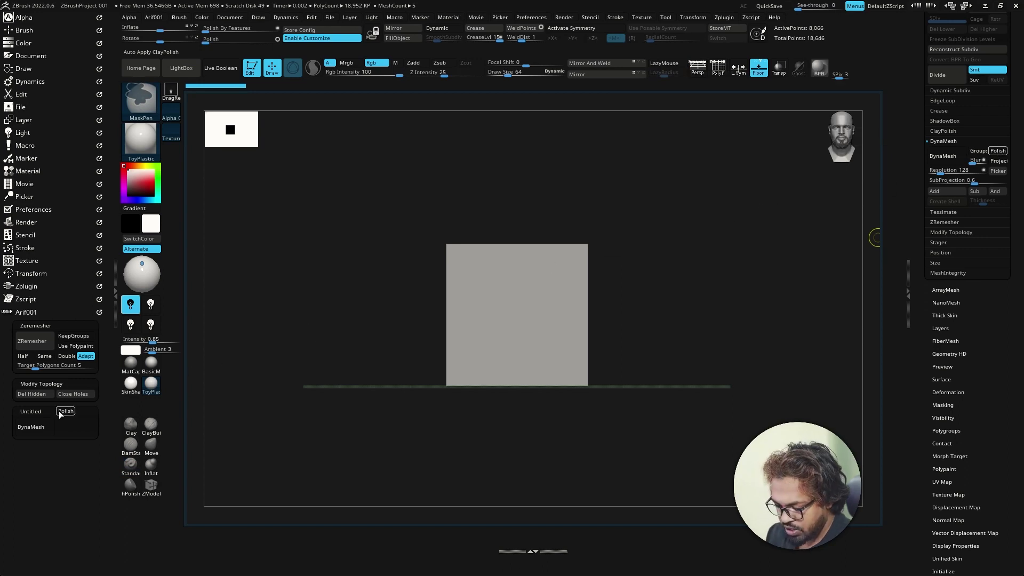
{"action": "left_click_drag", "start_coordinate": [54, 418], "coordinate": [60, 417], "text": "ctrl+alt"}
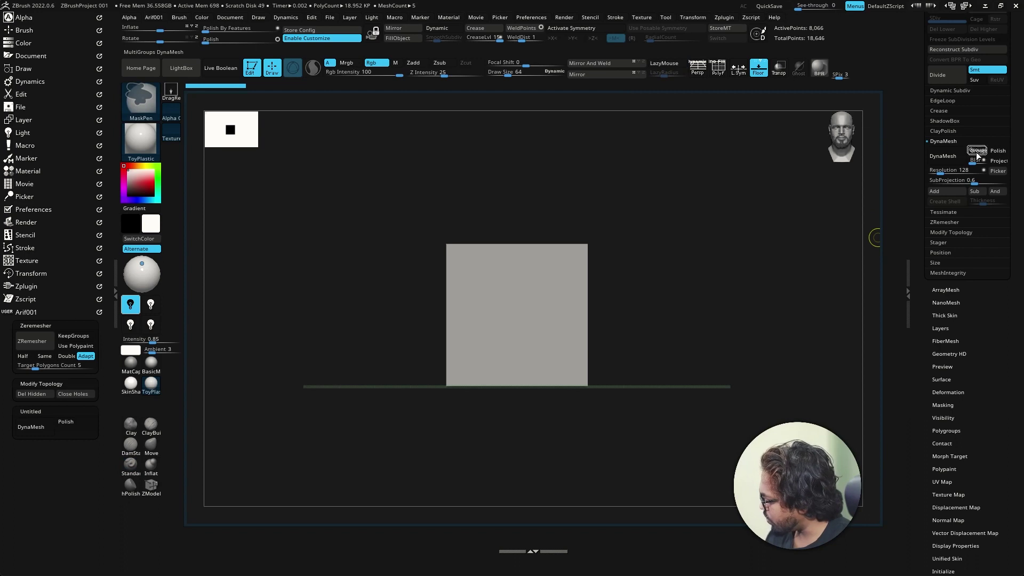
{"action": "mouse_move", "coordinate": [976, 152]}
{"action": "left_mouse_down", "text": "ctrl+alt"}
{"action": "mouse_move", "coordinate": [541, 254]}
{"action": "mouse_move", "coordinate": [71, 429]}
{"action": "mouse_move", "coordinate": [85, 422]}
{"action": "left_mouse_up", "text": "ctrl+alt"}
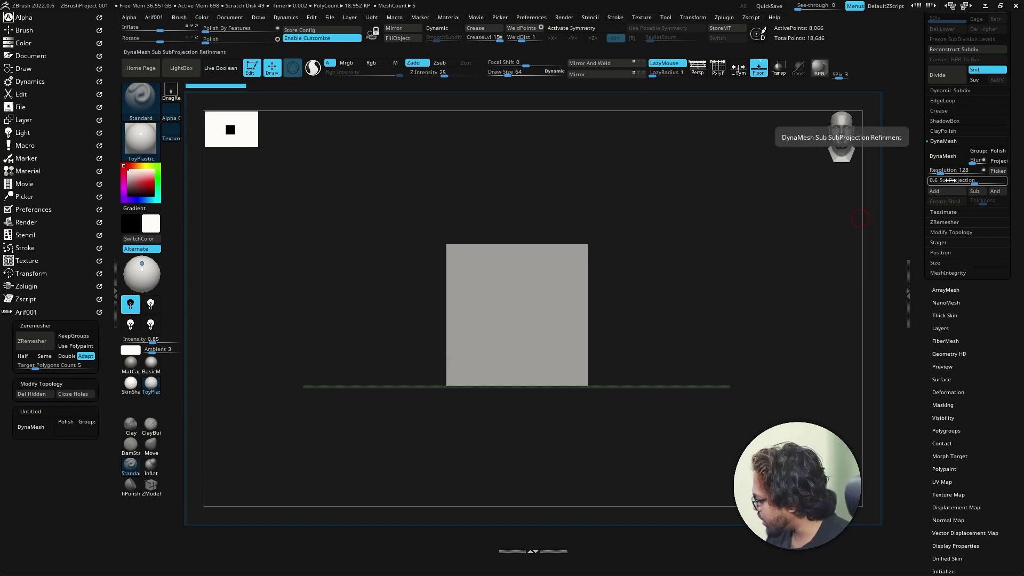
{"action": "key", "text": "ctrl"}
{"action": "left_click_drag", "start_coordinate": [953, 174], "coordinate": [48, 436], "text": "ctrl+alt"}
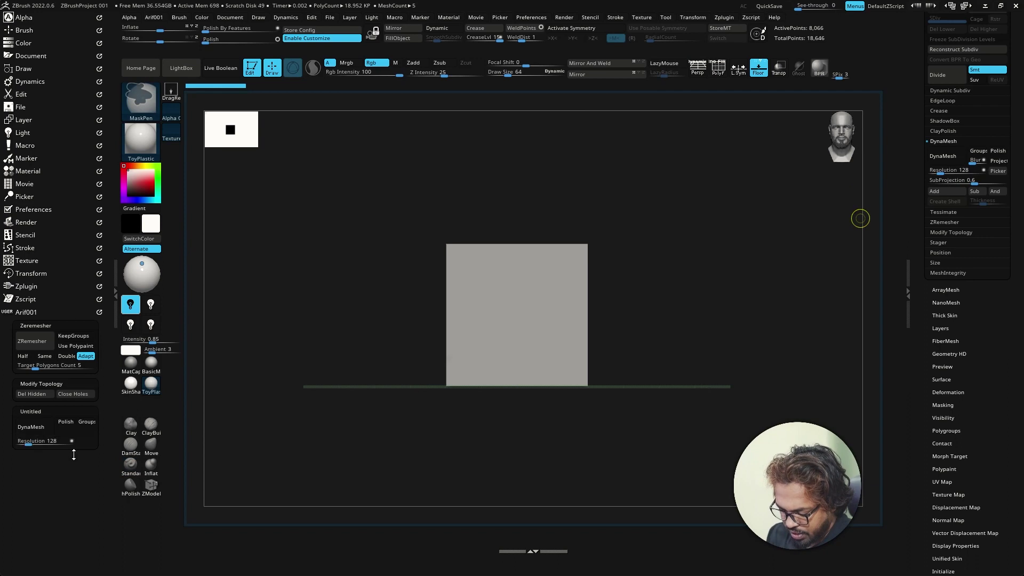
Step: Title the third subpalette 'DynaMesh' and collapse the Tool palette's DynaMesh options
{"action": "left_click", "coordinate": [44, 412], "text": "ctrl+alt"}
{"action": "type", "text": "Dy"}
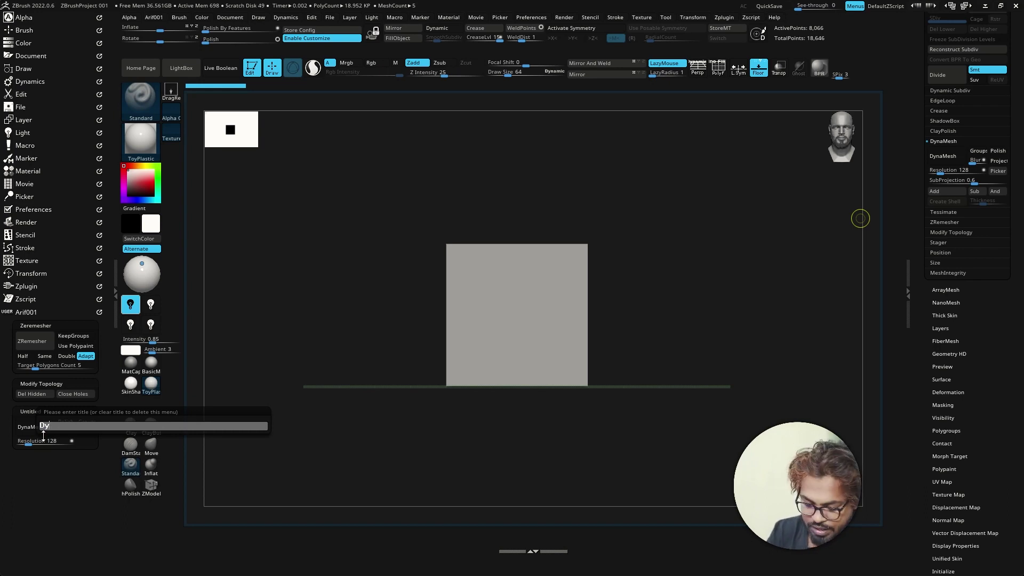
{"action": "type", "text": "naMesh"}
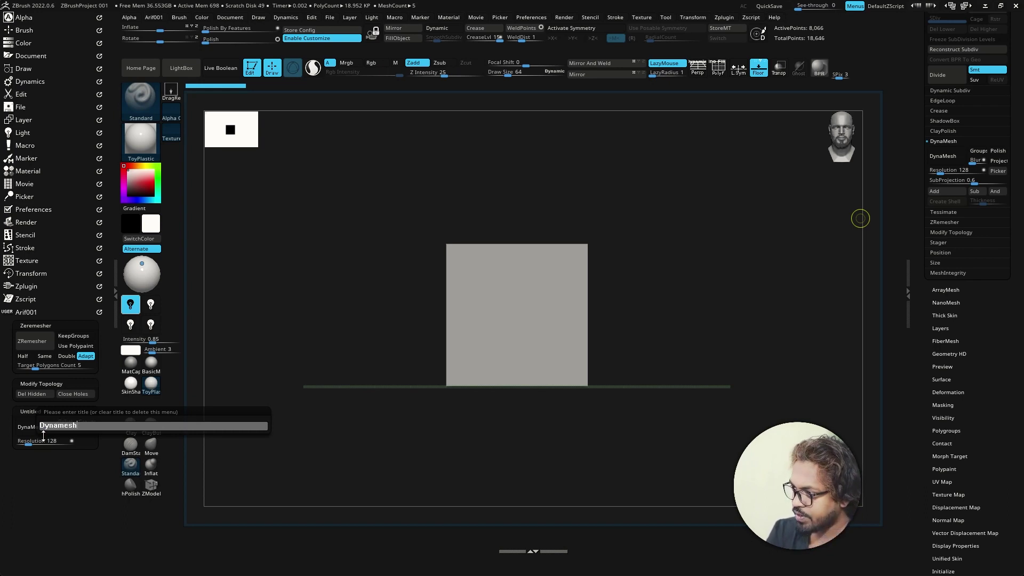
{"action": "key", "text": "Return"}
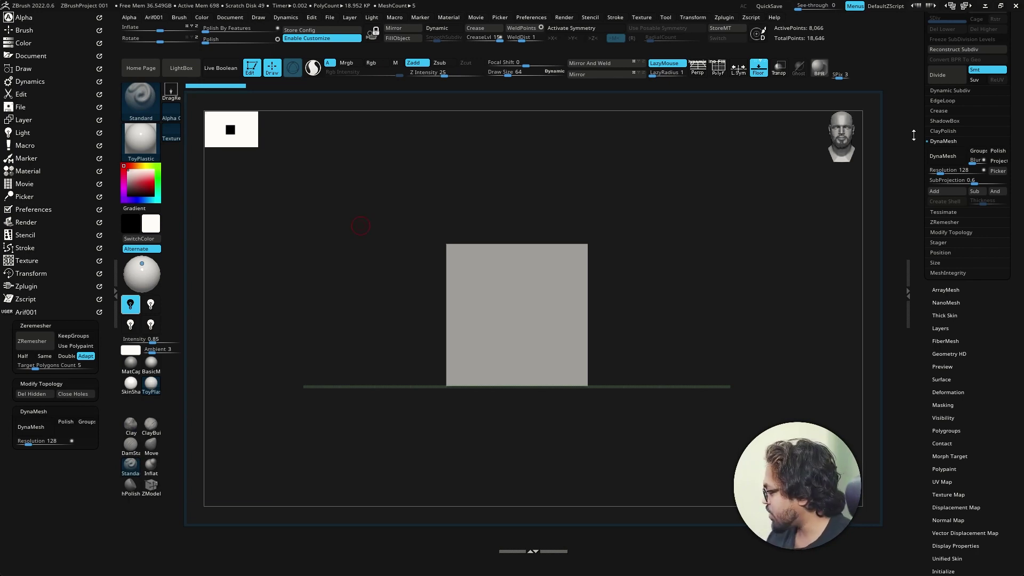
{"action": "left_click_drag", "start_coordinate": [912, 151], "coordinate": [926, 281]}
{"action": "left_click", "coordinate": [947, 207]}
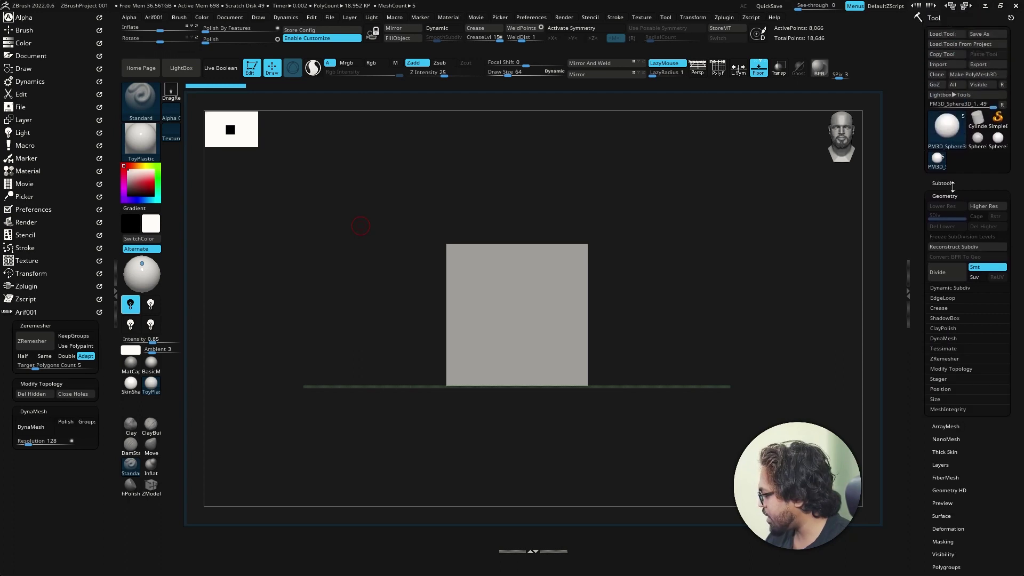
Step: Show Tool > Subtool > Split and add another empty Custom SubPalette to Arif001
{"action": "left_click", "coordinate": [948, 193]}
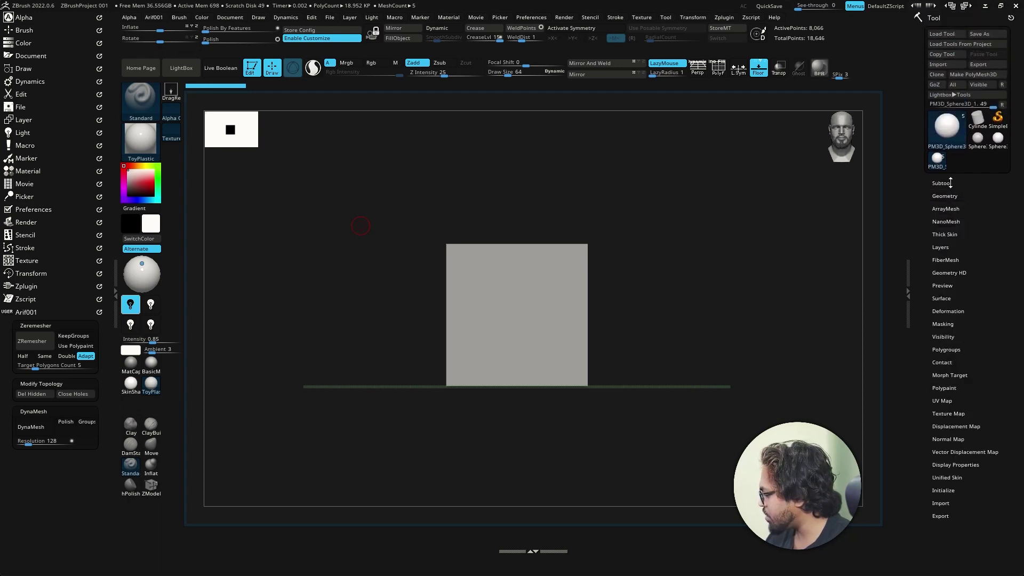
{"action": "left_click", "coordinate": [944, 183]}
{"action": "left_click_drag", "start_coordinate": [923, 259], "coordinate": [921, 114]}
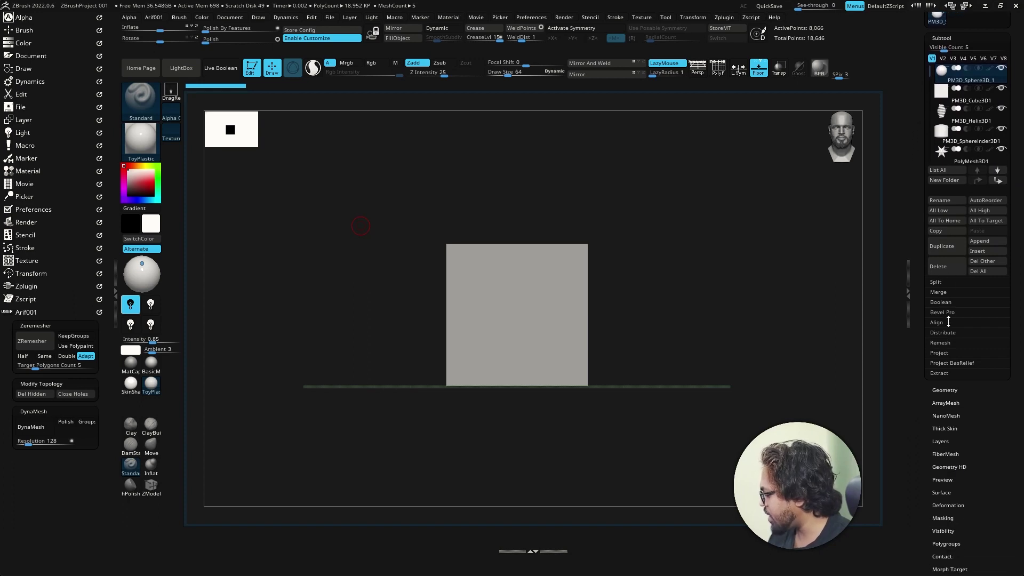
{"action": "left_click", "coordinate": [938, 282]}
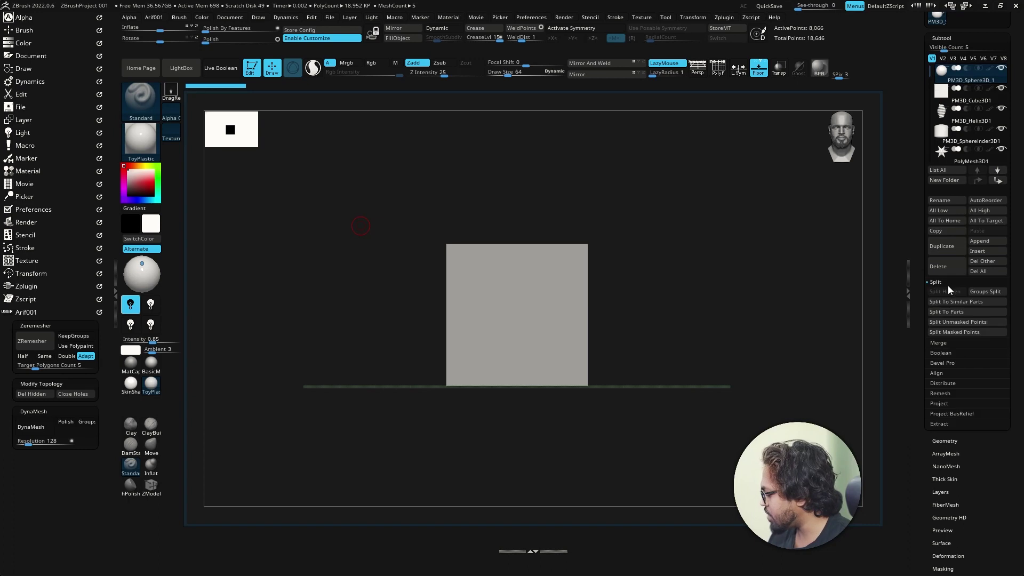
{"action": "left_click", "coordinate": [531, 17]}
{"action": "left_click_drag", "start_coordinate": [571, 175], "coordinate": [39, 298], "text": "ctrl+alt"}
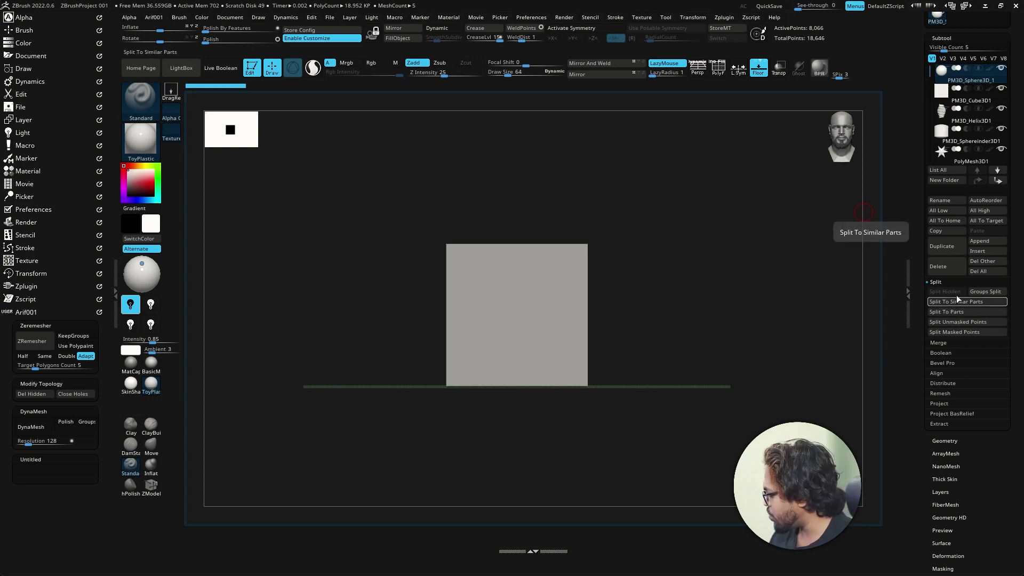
Step: Copy Split Hidden, Groups Split and Split Unmasked Points into the new subpalette
{"action": "mouse_move", "coordinate": [944, 291]}
{"action": "left_mouse_down", "text": "ctrl+alt"}
{"action": "mouse_move", "coordinate": [827, 305]}
{"action": "mouse_move", "coordinate": [51, 467]}
{"action": "left_mouse_up", "text": "ctrl+alt"}
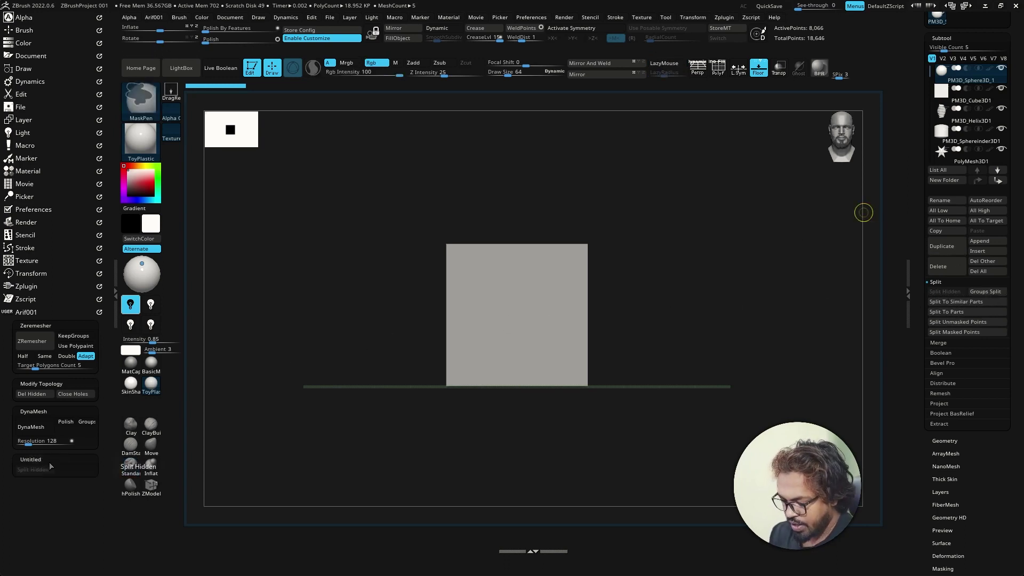
{"action": "mouse_move", "coordinate": [985, 291]}
{"action": "left_mouse_down", "text": "ctrl+alt"}
{"action": "mouse_move", "coordinate": [738, 311]}
{"action": "mouse_move", "coordinate": [69, 468]}
{"action": "left_mouse_up", "text": "ctrl+alt"}
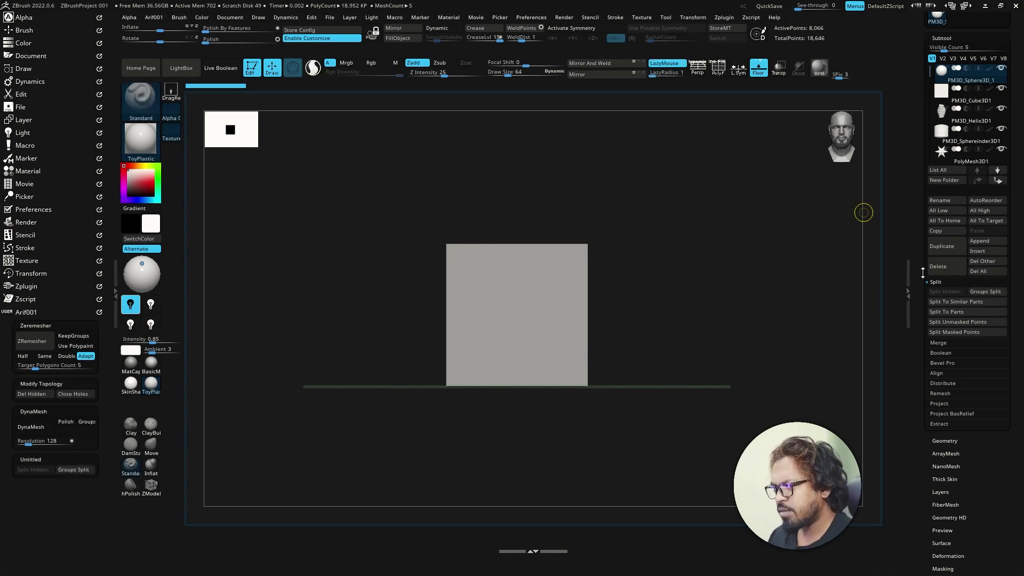
{"action": "key", "text": "ctrl+alt"}
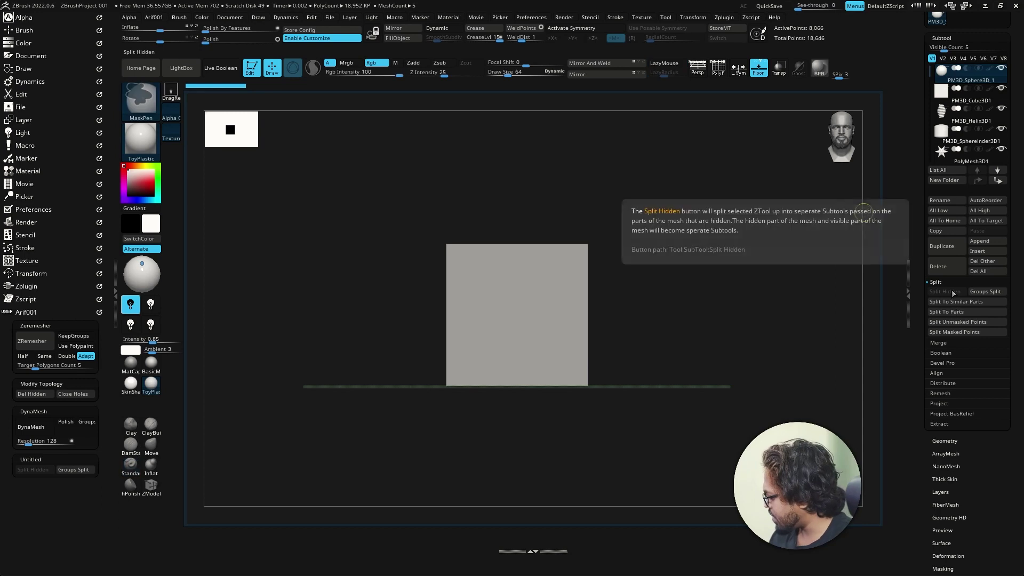
{"action": "mouse_move", "coordinate": [957, 322]}
{"action": "left_mouse_down", "text": "ctrl+alt"}
{"action": "mouse_move", "coordinate": [441, 344]}
{"action": "mouse_move", "coordinate": [220, 372]}
{"action": "mouse_move", "coordinate": [183, 382]}
{"action": "mouse_move", "coordinate": [56, 465]}
{"action": "mouse_move", "coordinate": [62, 489]}
{"action": "left_mouse_up", "text": "ctrl+alt"}
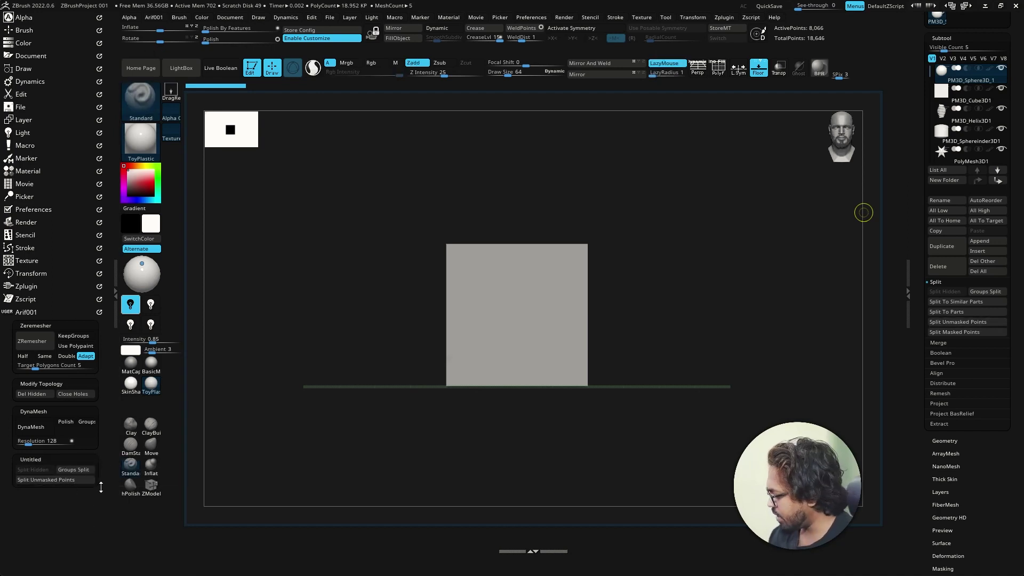
Step: Retitle the fourth subpalette 'Split & Merge'
{"action": "left_click", "coordinate": [38, 460], "text": "ctrl+alt"}
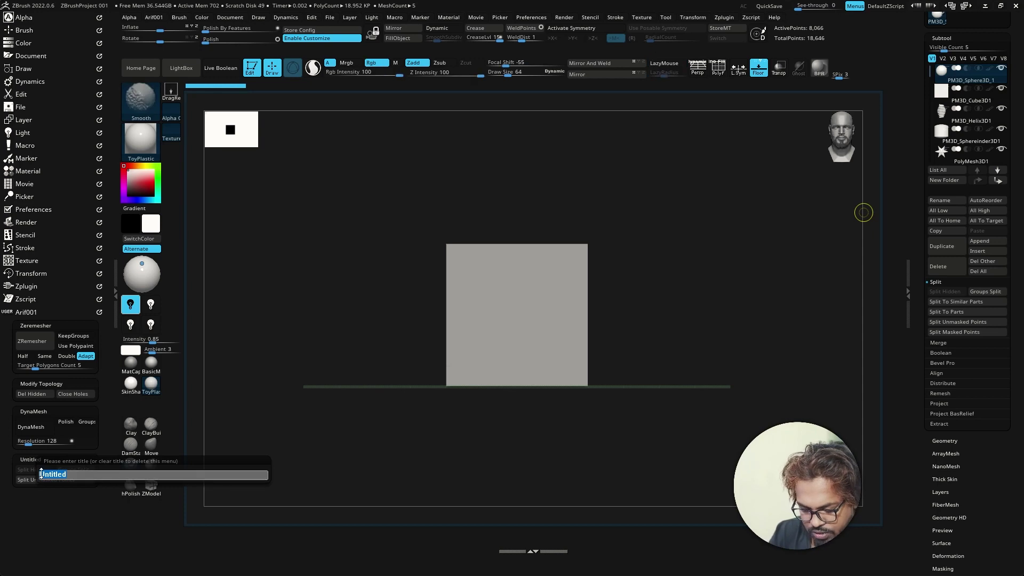
{"action": "key", "text": "BackSpace"}
{"action": "type", "text": "Split"}
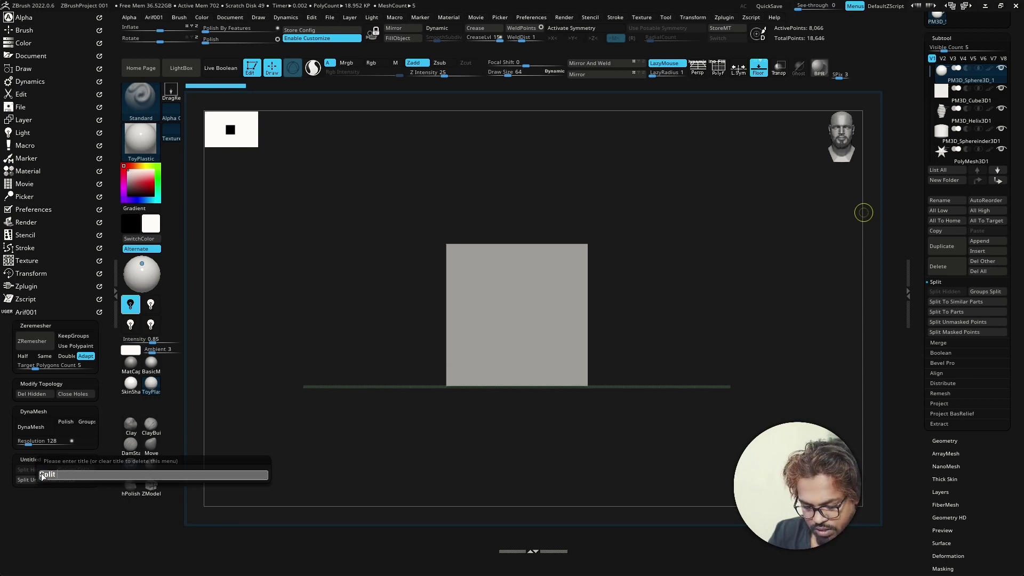
{"action": "type", "text": " &"}
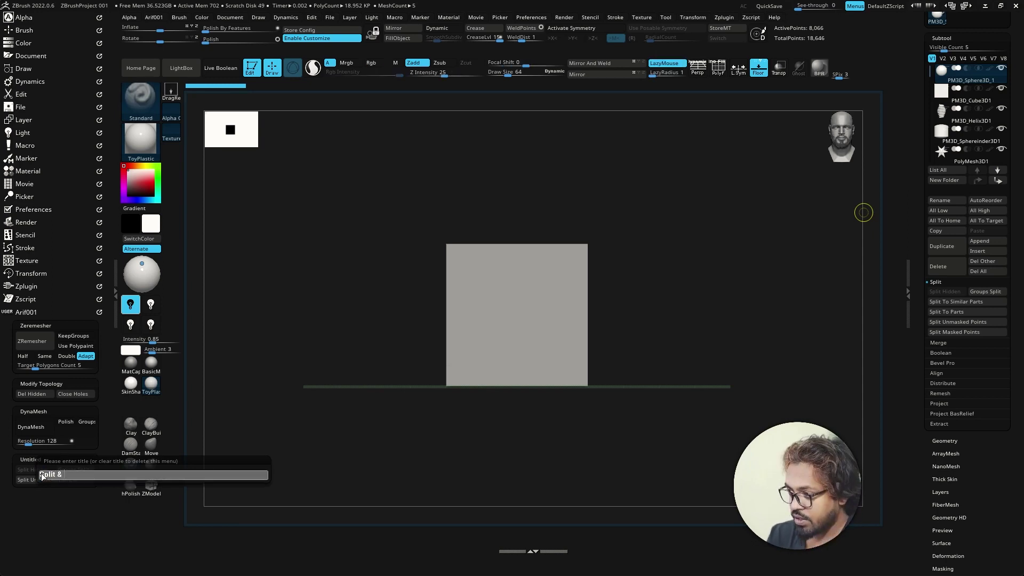
{"action": "type", "text": " Mer"}
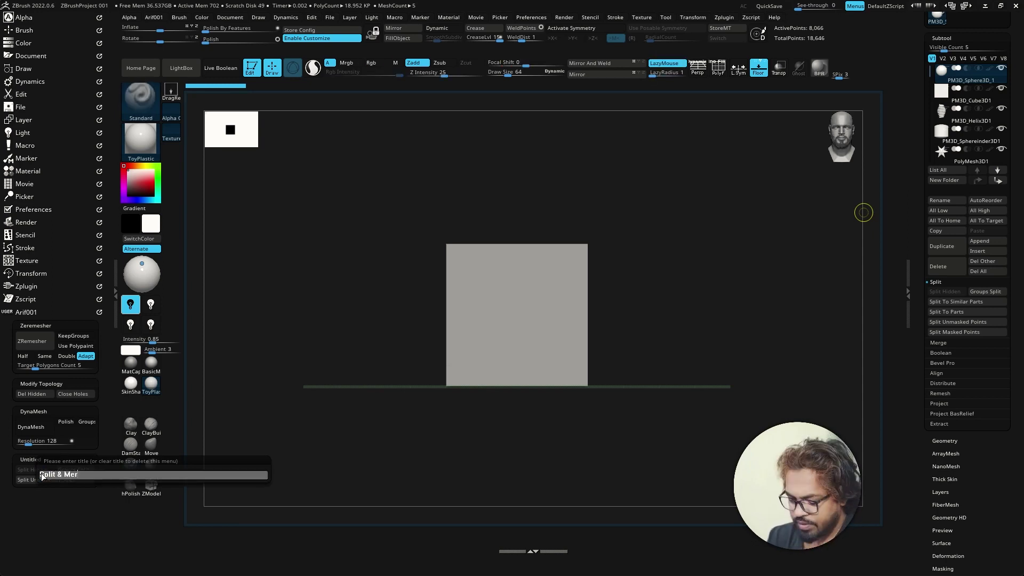
{"action": "type", "text": "ge"}
{"action": "key", "text": "Return"}
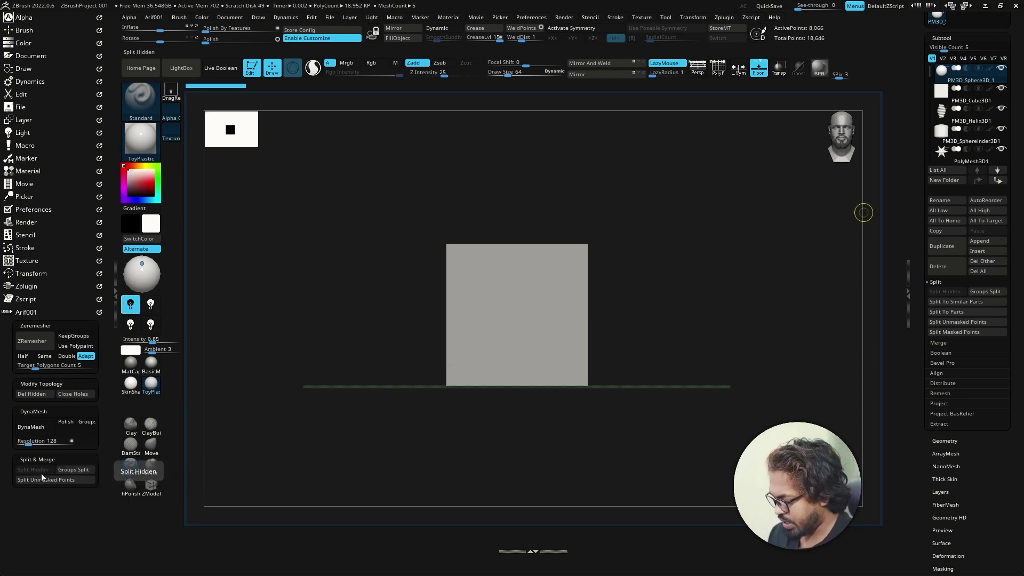
Step: Copy MergeDown and MergeVisible from Tool > Subtool > Merge into Split & Merge
{"action": "left_click", "coordinate": [957, 343]}
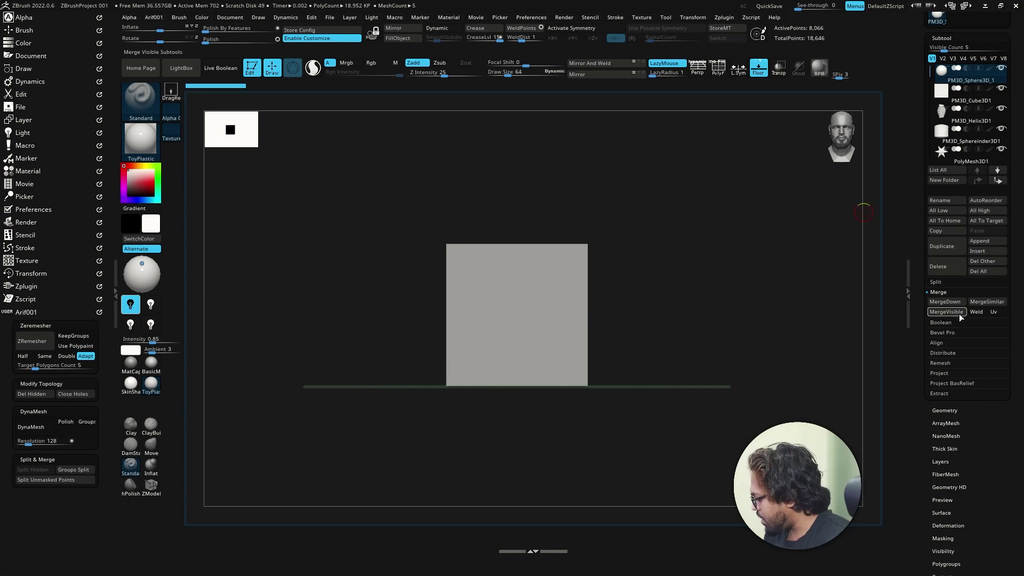
{"action": "key", "text": "ctrl"}
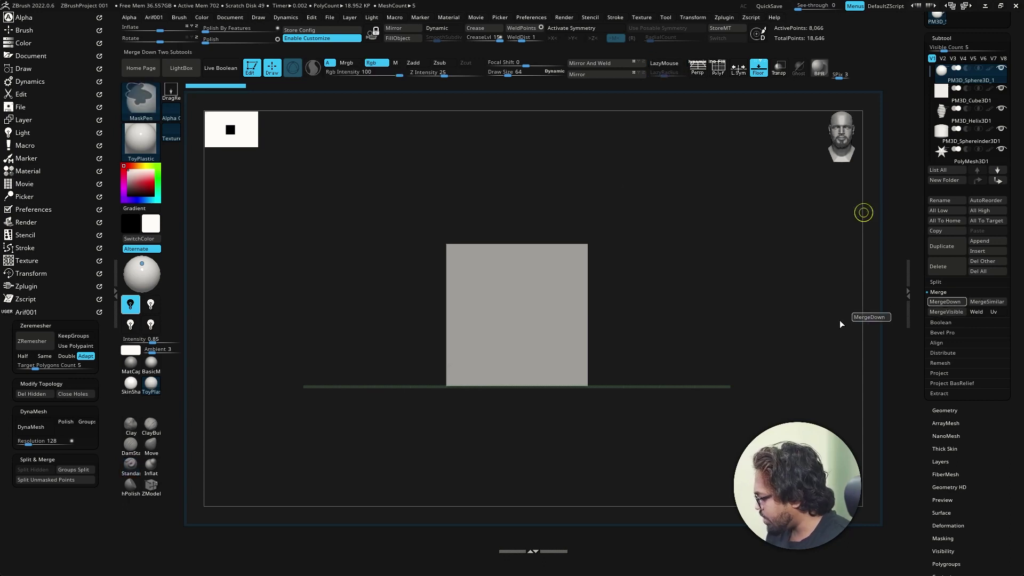
{"action": "mouse_move", "coordinate": [840, 321]}
{"action": "left_mouse_down", "text": "ctrl+alt"}
{"action": "mouse_move", "coordinate": [312, 381]}
{"action": "mouse_move", "coordinate": [74, 470]}
{"action": "mouse_move", "coordinate": [50, 494]}
{"action": "left_mouse_up", "text": "ctrl+alt"}
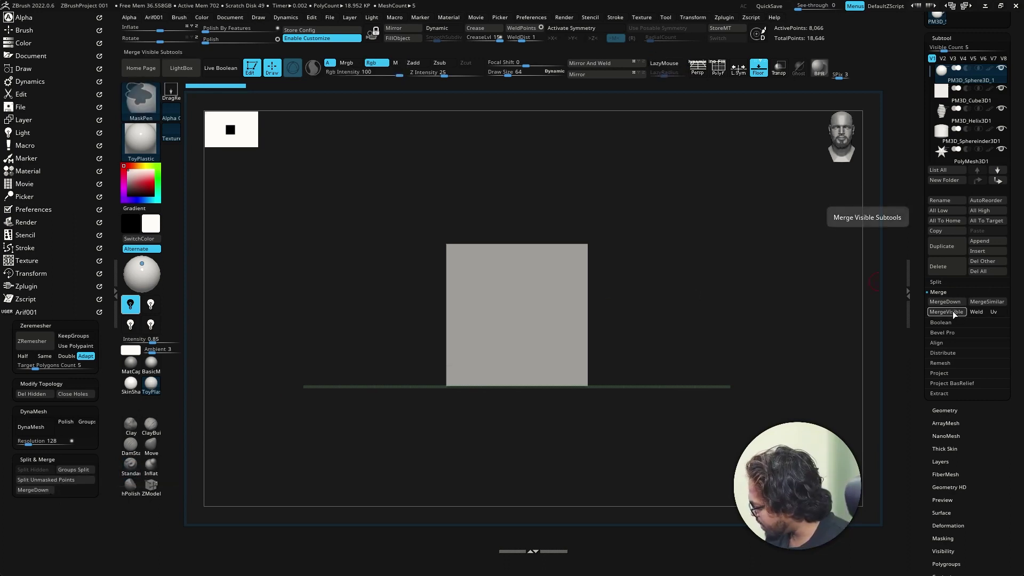
{"action": "mouse_move", "coordinate": [953, 312]}
{"action": "left_mouse_down", "text": "ctrl+alt"}
{"action": "mouse_move", "coordinate": [94, 472]}
{"action": "mouse_move", "coordinate": [76, 485]}
{"action": "left_mouse_up", "text": "ctrl+alt"}
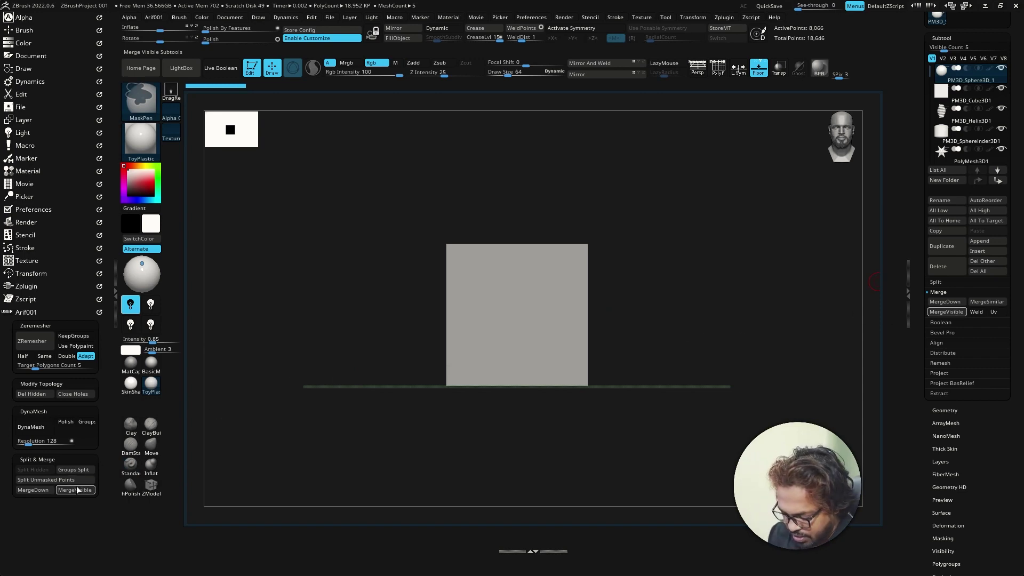
{"action": "left_click", "coordinate": [131, 463]}
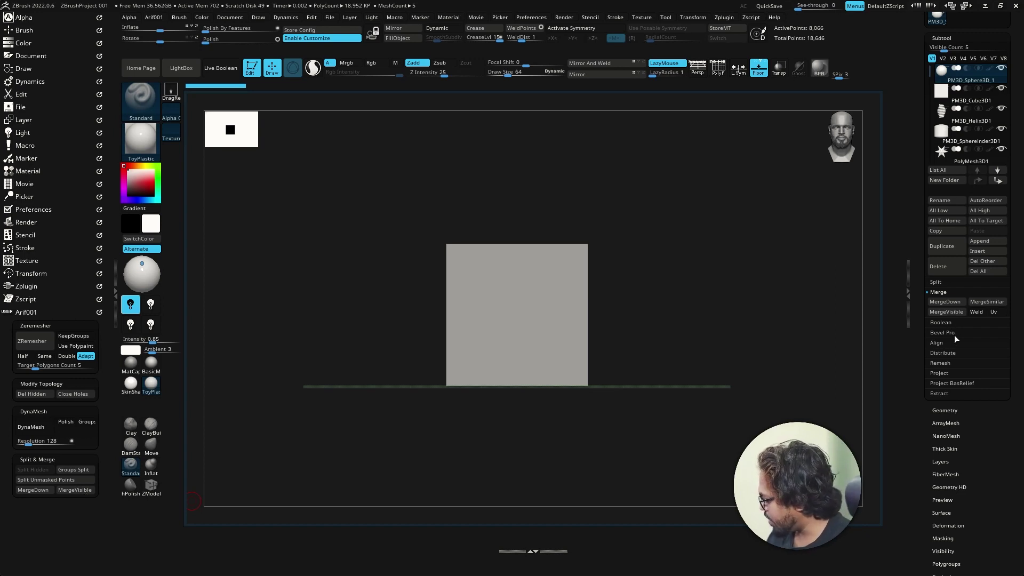
{"action": "left_click", "coordinate": [940, 293]}
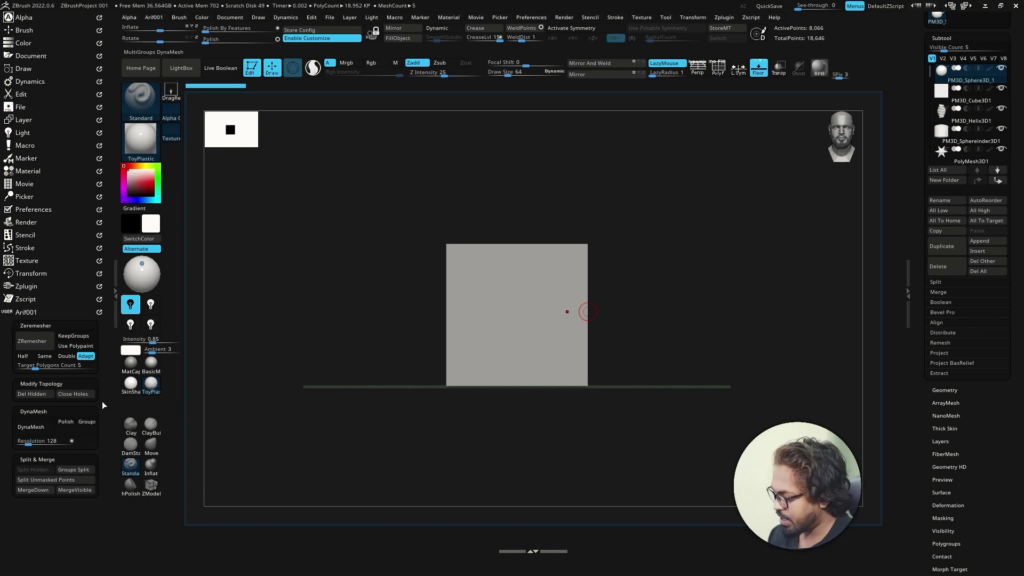
Step: Add a fifth Custom SubPalette to Arif001 holding Double and Flip from Display Properties
{"action": "left_click", "coordinate": [533, 18]}
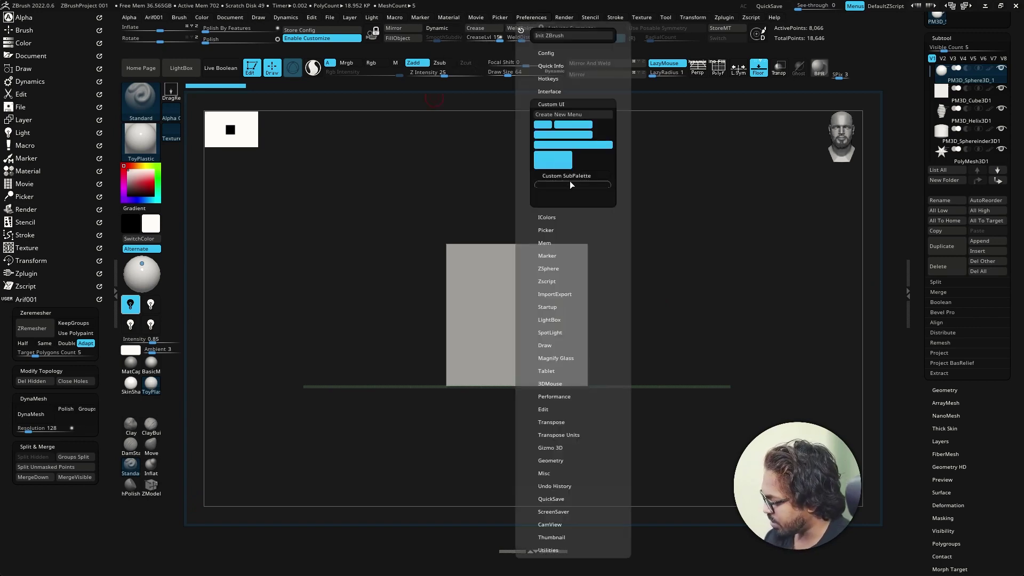
{"action": "mouse_move", "coordinate": [569, 178]}
{"action": "left_mouse_down", "text": "ctrl+alt"}
{"action": "mouse_move", "coordinate": [91, 344]}
{"action": "mouse_move", "coordinate": [39, 300]}
{"action": "left_mouse_up", "text": "ctrl+alt"}
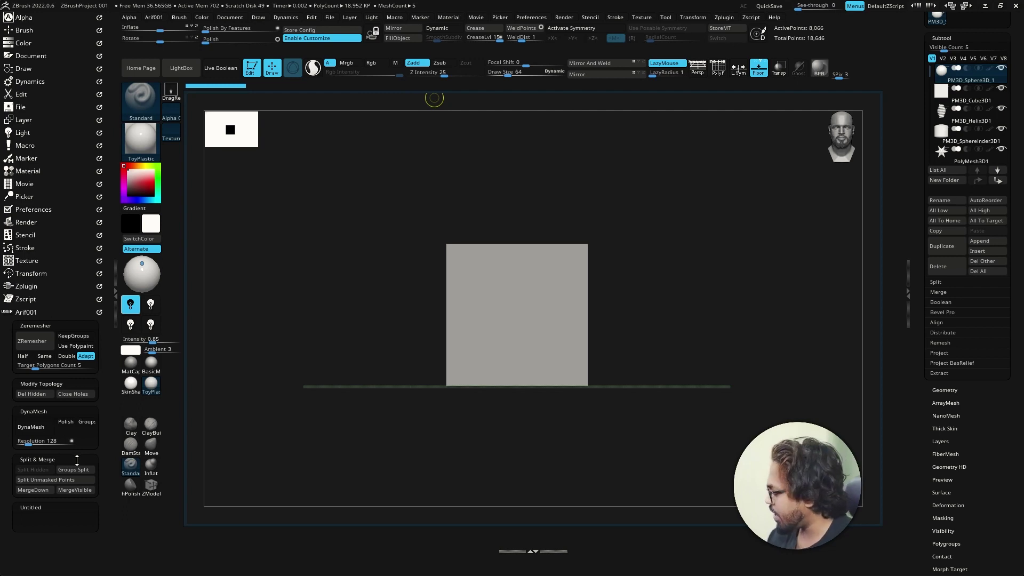
{"action": "left_click_drag", "start_coordinate": [916, 271], "coordinate": [925, 197]}
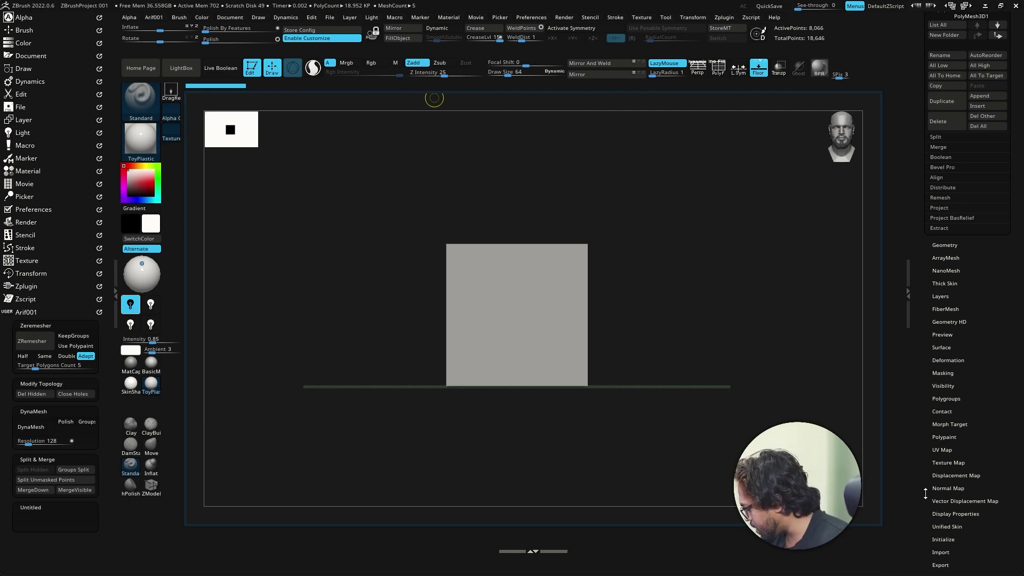
{"action": "left_click_drag", "start_coordinate": [926, 494], "coordinate": [921, 426]}
{"action": "scroll", "coordinate": [922, 426], "scroll_direction": "down", "scroll_amount": 1}
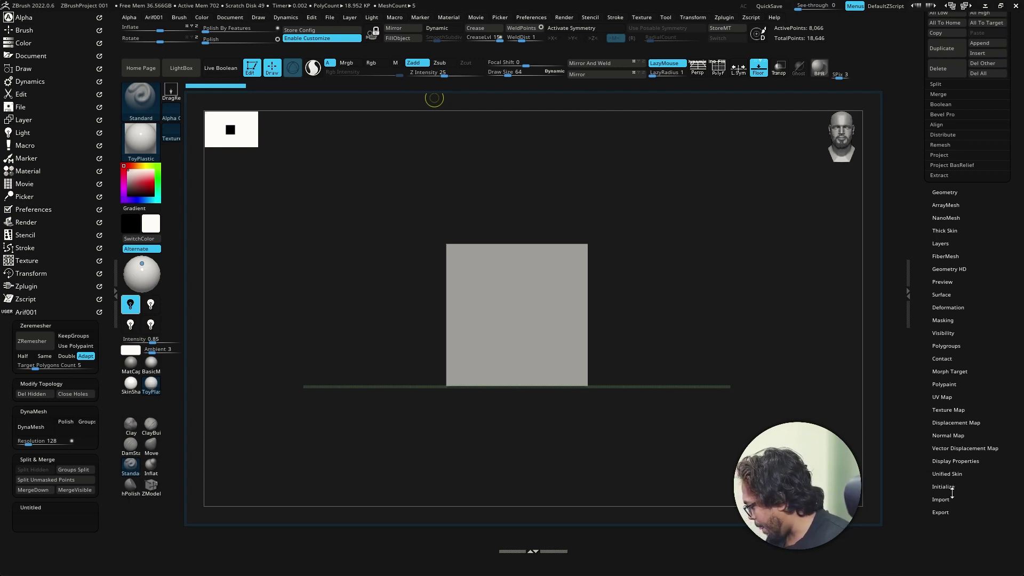
{"action": "left_click", "coordinate": [963, 462]}
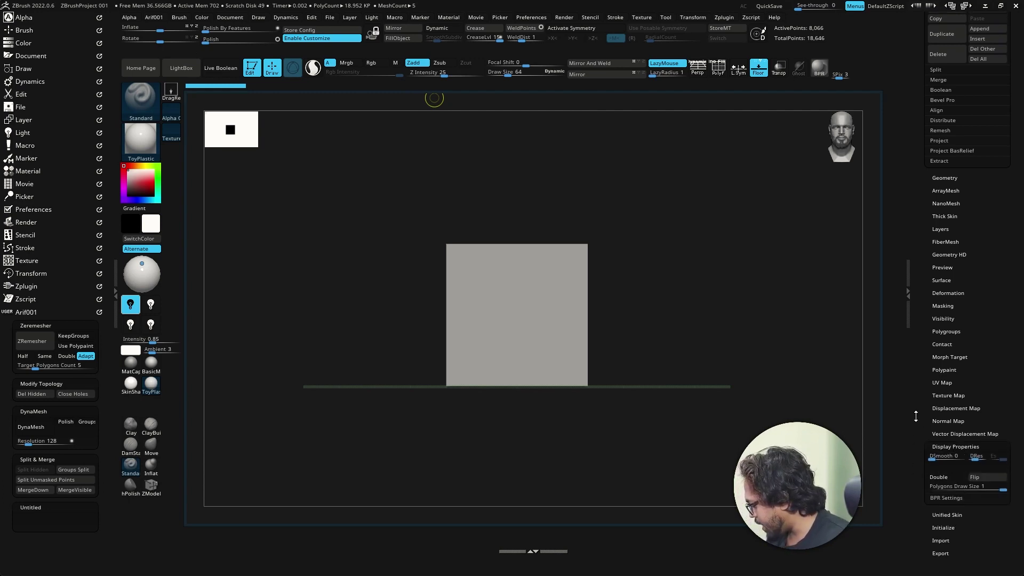
{"action": "left_click_drag", "start_coordinate": [963, 462], "coordinate": [957, 438]}
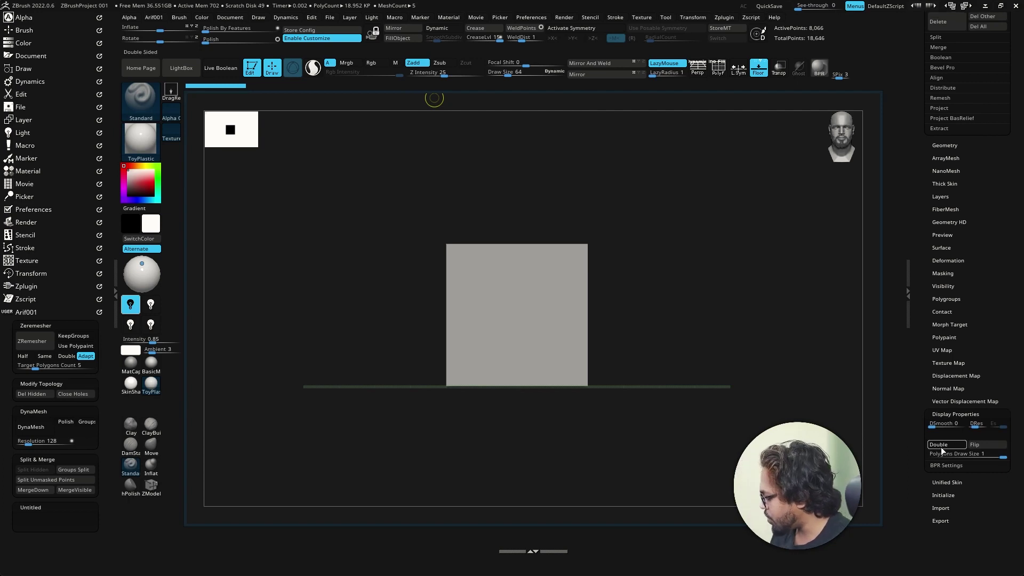
{"action": "key", "text": "ctrl"}
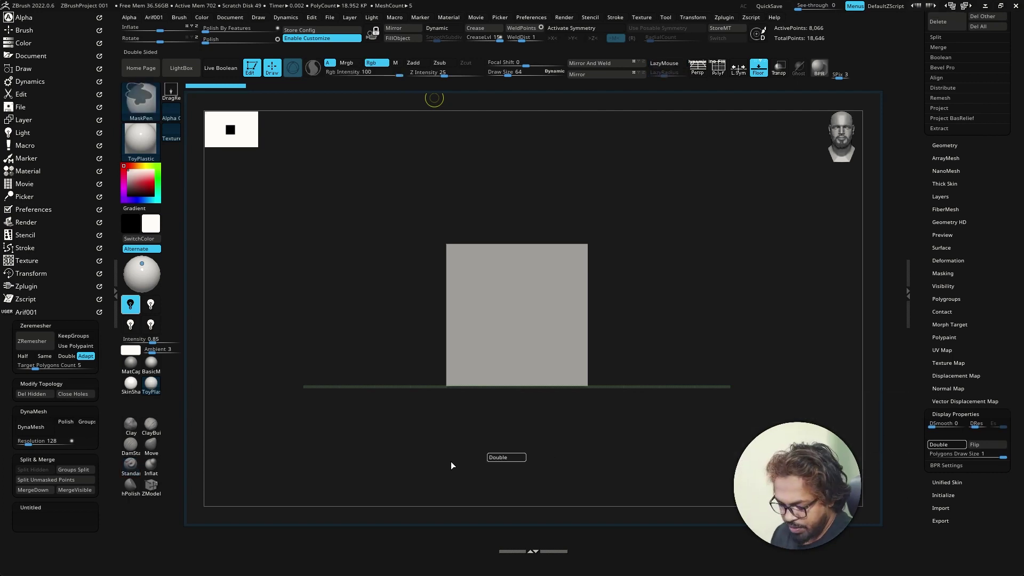
{"action": "mouse_move", "coordinate": [939, 447]}
{"action": "left_mouse_down", "text": "ctrl+alt"}
{"action": "mouse_move", "coordinate": [43, 510]}
{"action": "mouse_move", "coordinate": [31, 521]}
{"action": "left_mouse_up", "text": "ctrl+alt"}
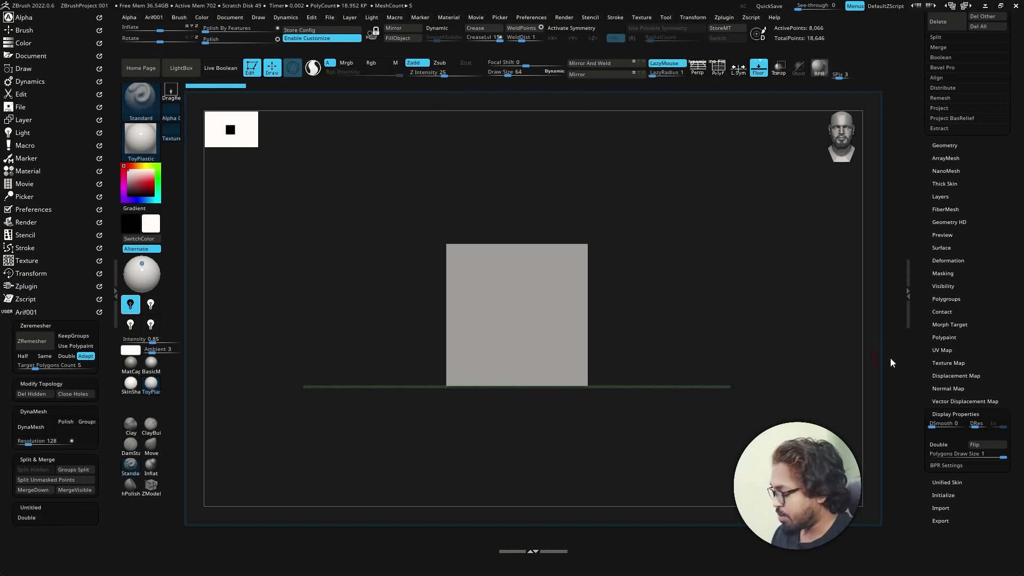
{"action": "key", "text": "ctrl"}
{"action": "mouse_move", "coordinate": [940, 444]}
{"action": "left_mouse_down", "text": "ctrl+alt"}
{"action": "mouse_move", "coordinate": [71, 499]}
{"action": "mouse_move", "coordinate": [57, 514]}
{"action": "left_mouse_up", "text": "ctrl+alt"}
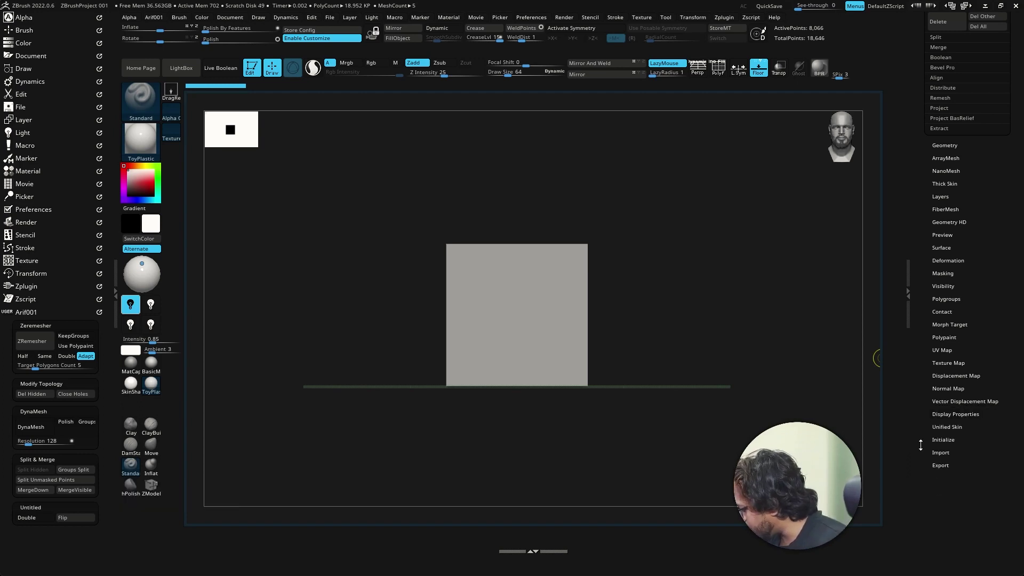
Step: Copy Grow and Shrink from the Visibility options into the new section
{"action": "left_click", "coordinate": [935, 415]}
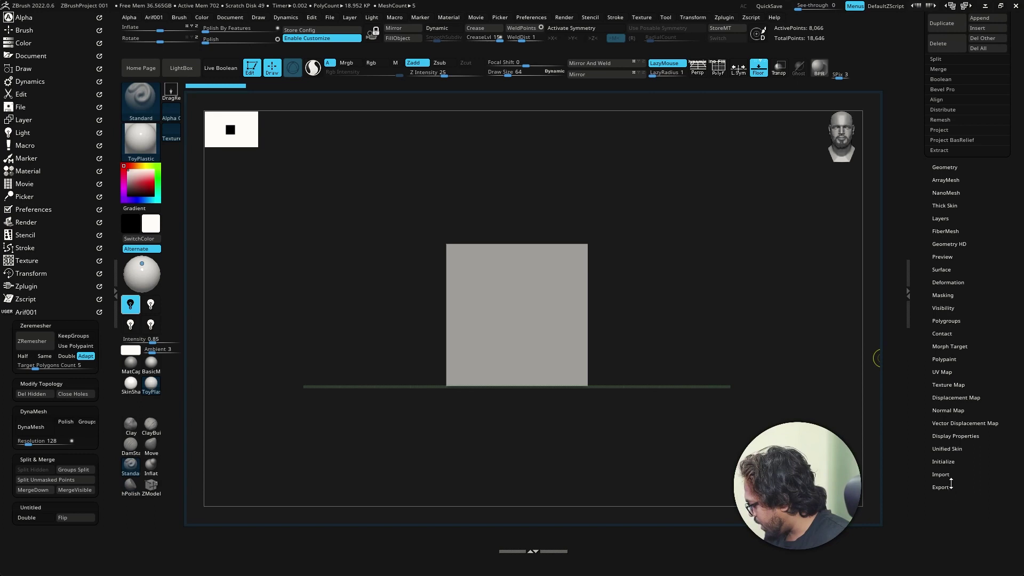
{"action": "left_click", "coordinate": [943, 307]}
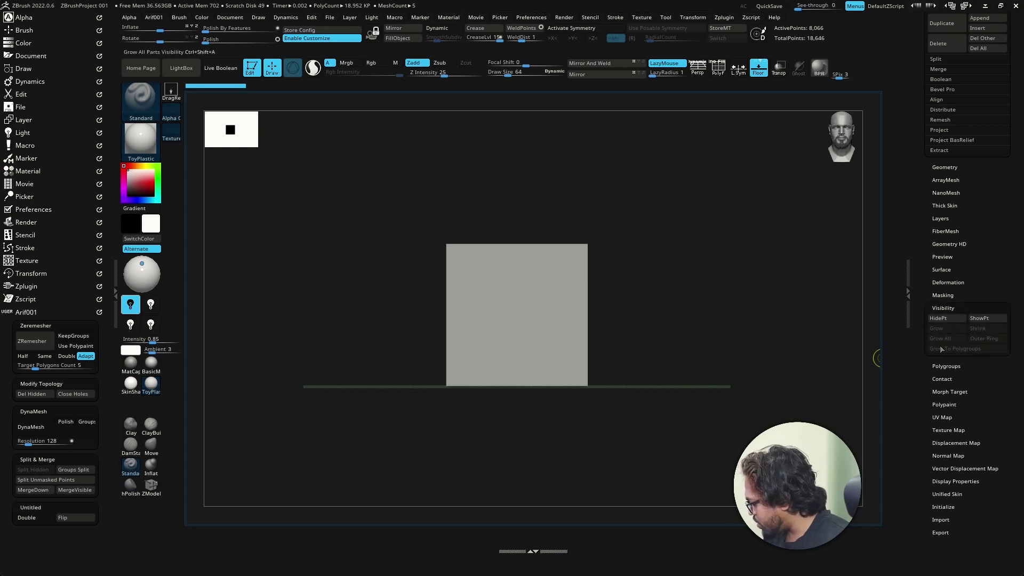
{"action": "left_click_drag", "start_coordinate": [940, 331], "coordinate": [59, 512], "text": "ctrl+alt"}
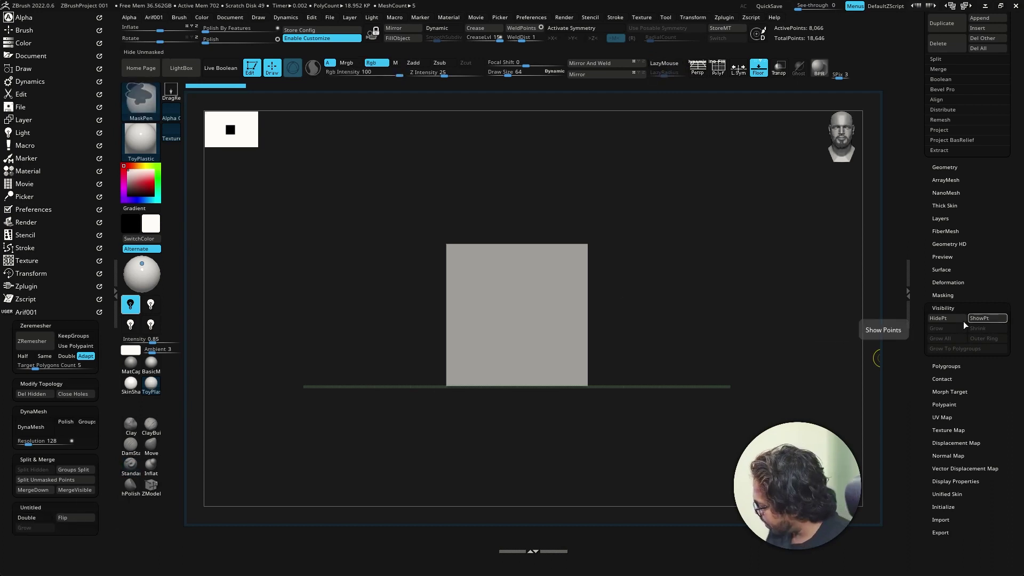
{"action": "left_click_drag", "start_coordinate": [977, 328], "coordinate": [73, 527], "text": "ctrl+alt"}
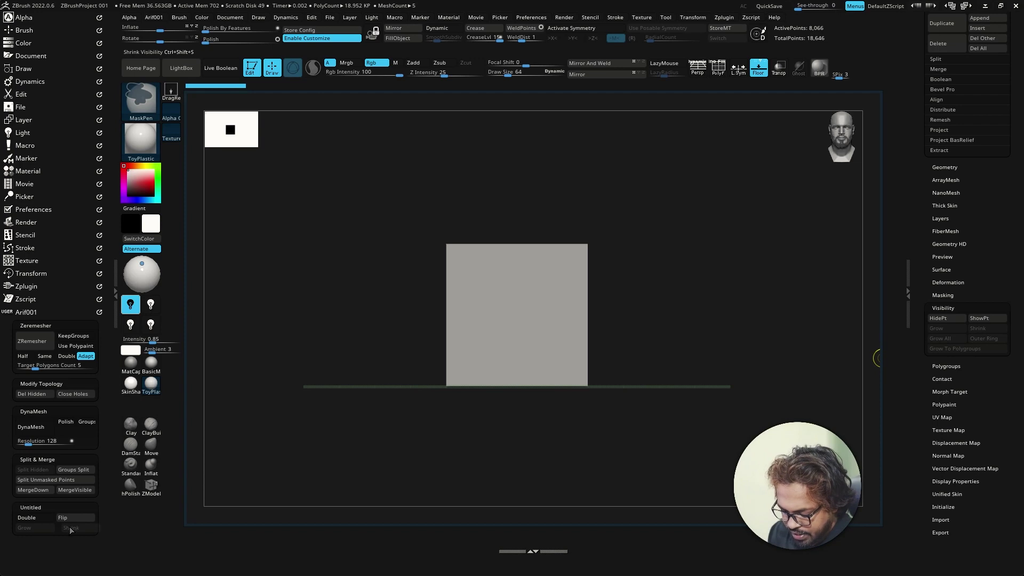
{"action": "left_click", "coordinate": [42, 506], "text": "ctrl+alt"}
Step: Enter 'Display propertis & Visibility' as the fifth subpalette's title
{"action": "type", "text": "Vi"}
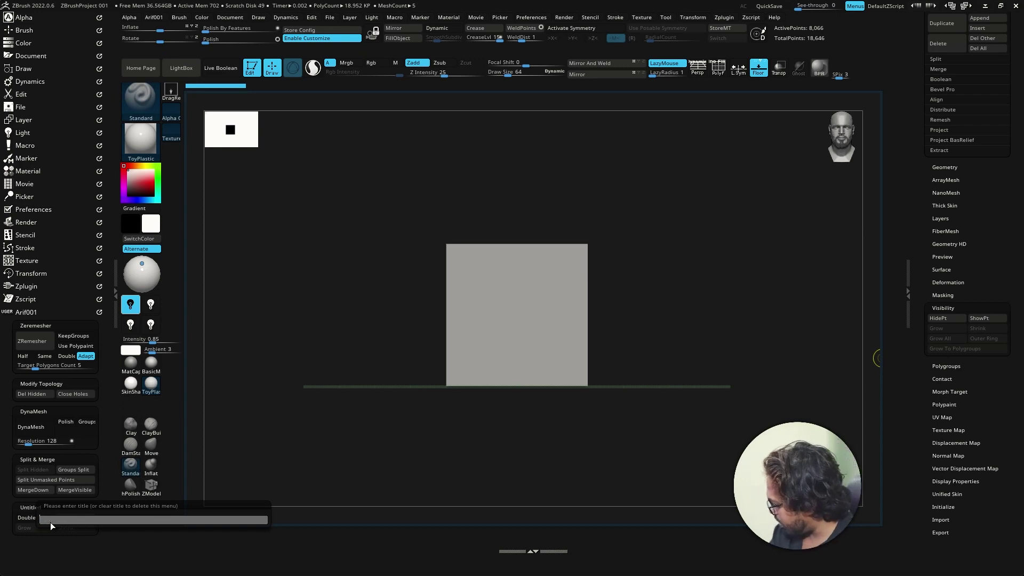
{"action": "type", "text": "Display prop"}
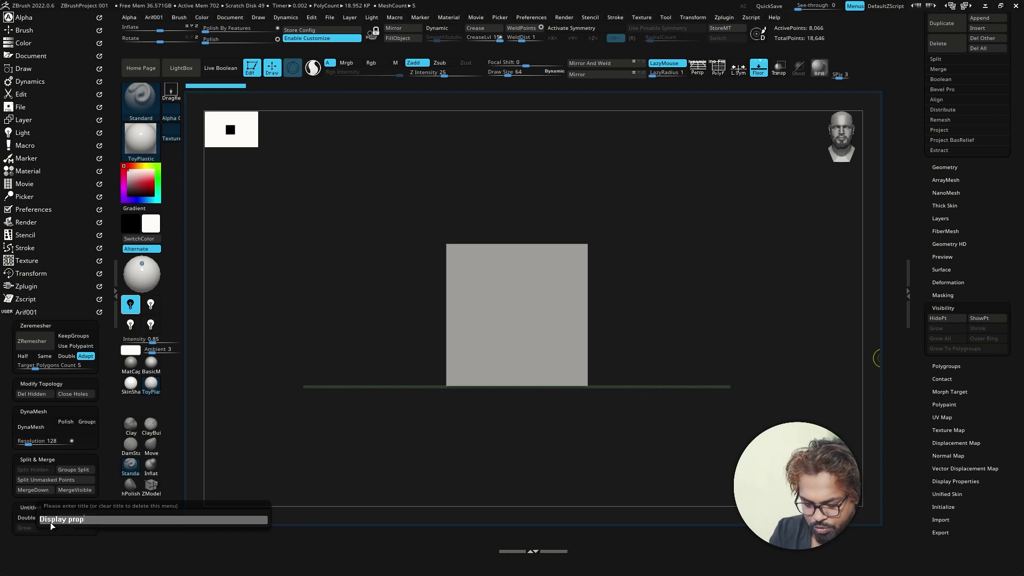
{"action": "type", "text": "ertis"}
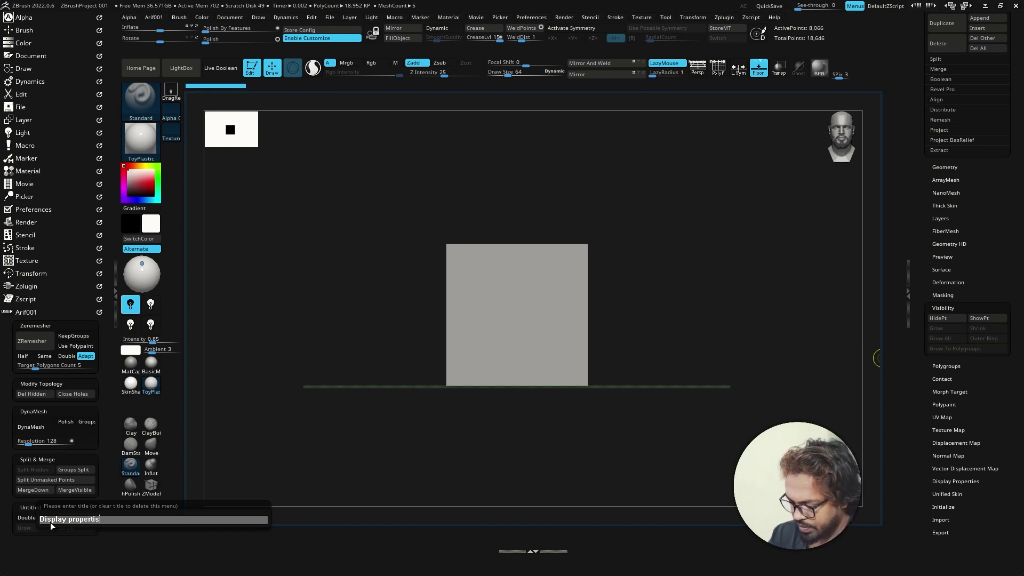
{"action": "key", "text": "shift"}
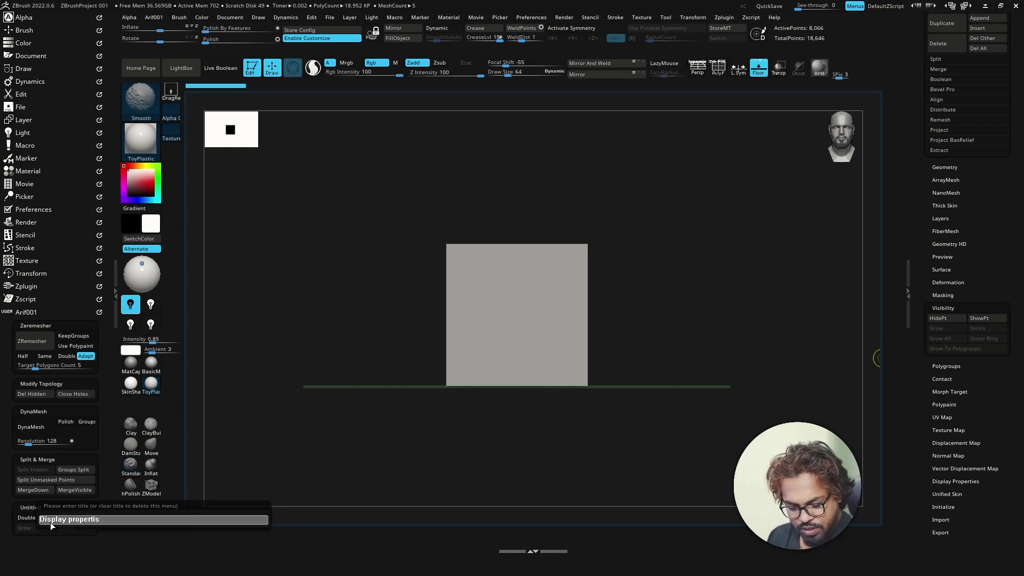
{"action": "type", "text": "& "}
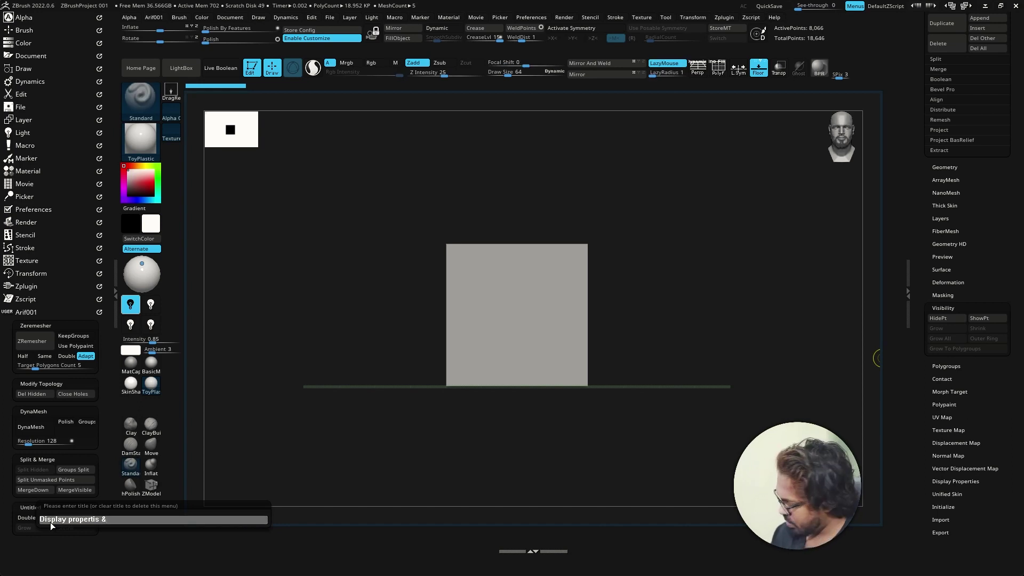
{"action": "type", "text": "Vis"}
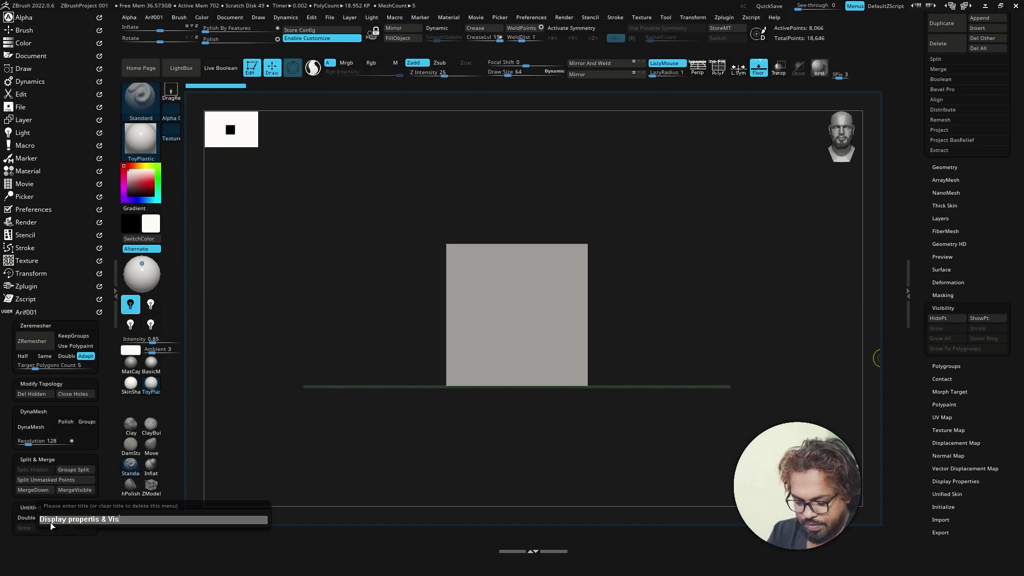
{"action": "type", "text": "i"}
{"action": "key", "text": "Return"}
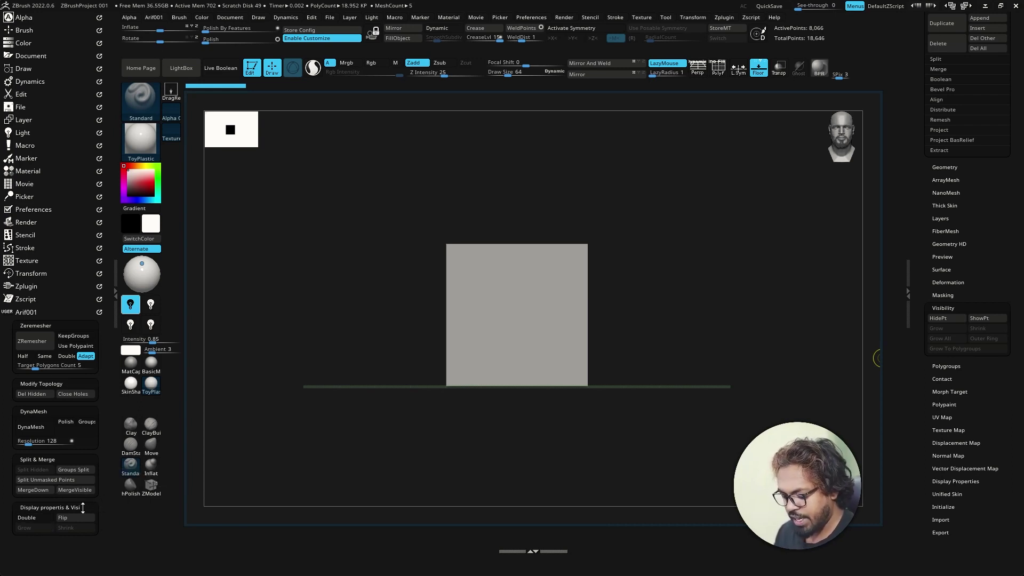
Step: Reopen the section's title prompt and confirm the corrected title
{"action": "key", "text": "ctrl"}
{"action": "left_click", "coordinate": [76, 507], "text": "ctrl"}
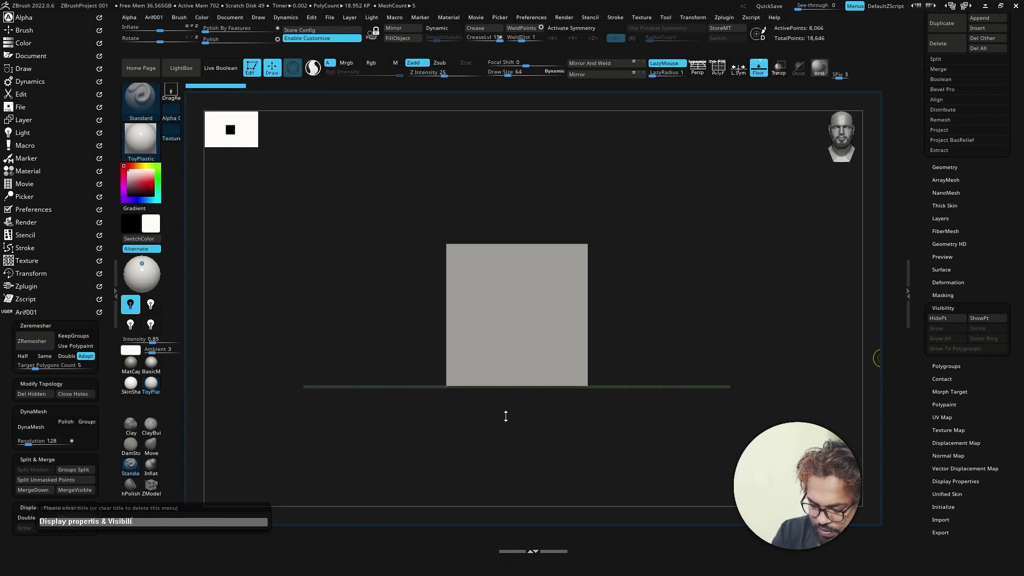
{"action": "key", "text": "Return"}
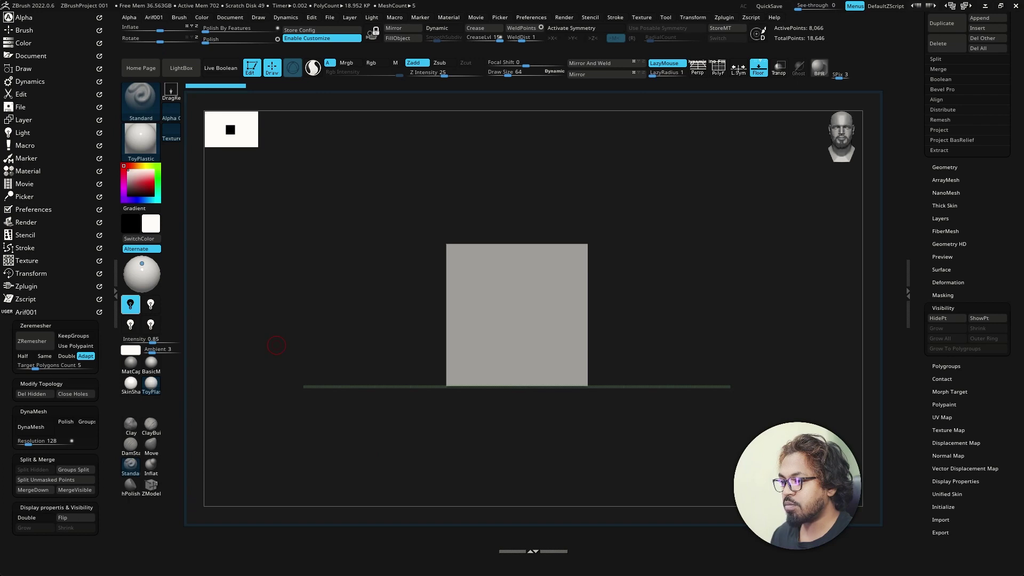
Step: Add a sixth Custom SubPalette to Arif001 and copy Auto Groups into it
{"action": "left_click", "coordinate": [955, 309]}
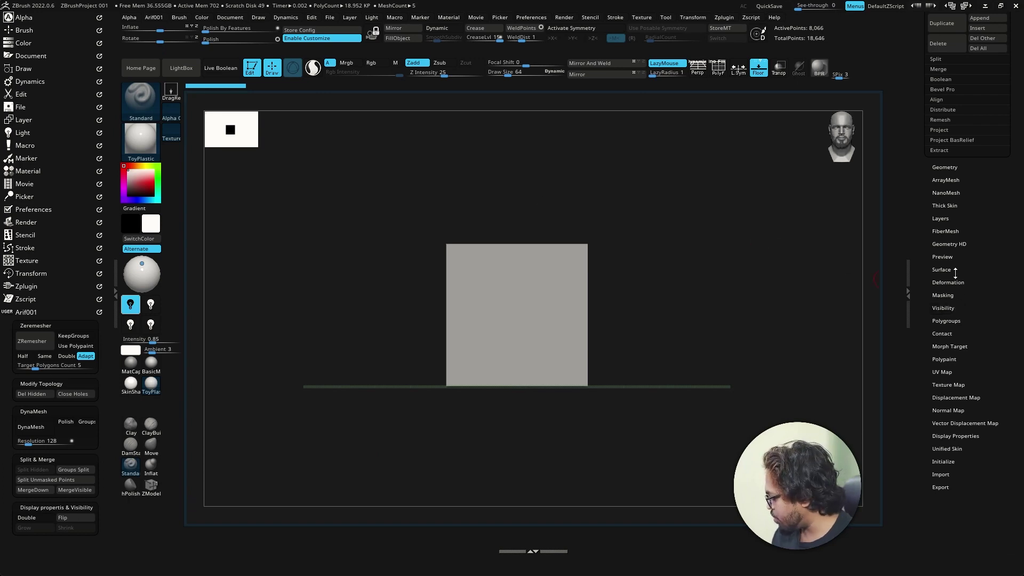
{"action": "left_click", "coordinate": [947, 321]}
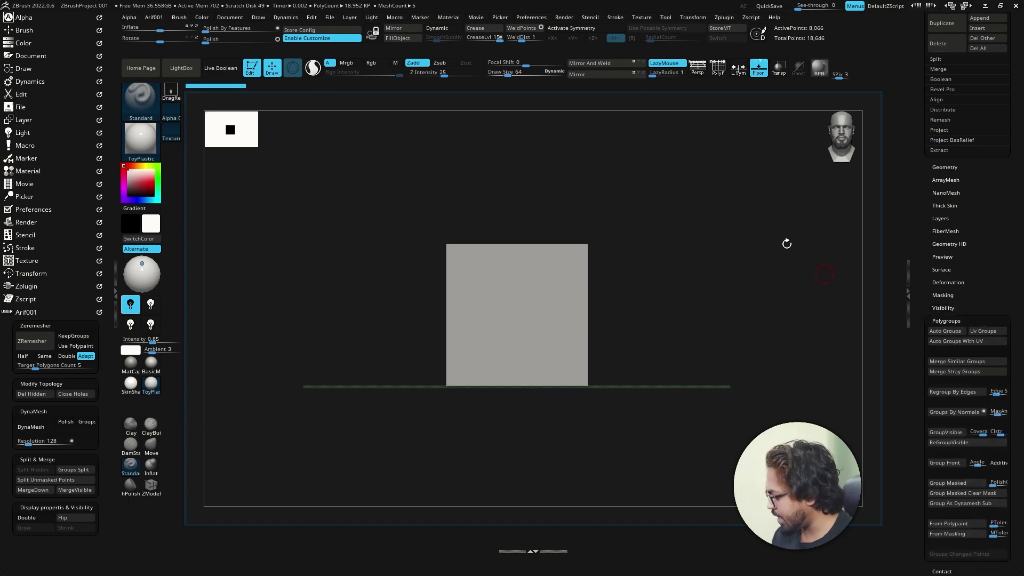
{"action": "left_click", "coordinate": [528, 19]}
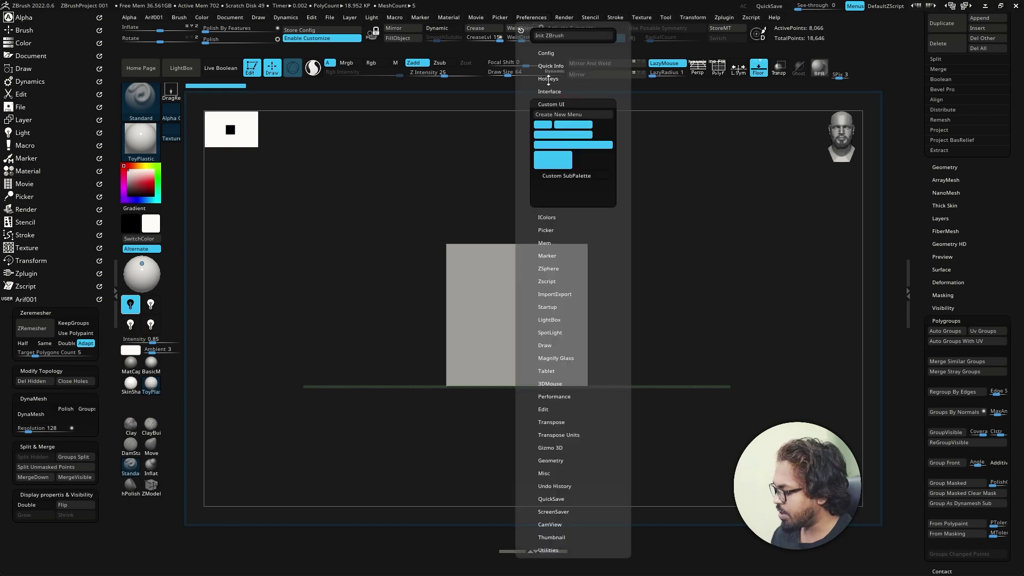
{"action": "mouse_move", "coordinate": [567, 182]}
{"action": "left_mouse_down", "text": "ctrl+alt"}
{"action": "mouse_move", "coordinate": [78, 489]}
{"action": "mouse_move", "coordinate": [46, 302]}
{"action": "left_mouse_up", "text": "ctrl+alt"}
{"action": "left_click_drag", "start_coordinate": [112, 450], "coordinate": [109, 368]}
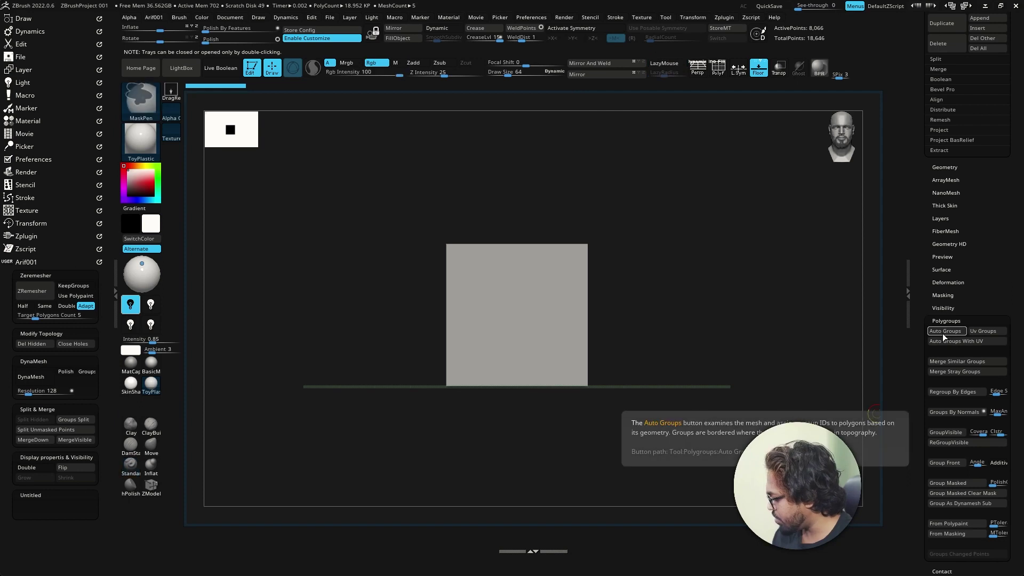
{"action": "mouse_move", "coordinate": [940, 331]}
{"action": "left_mouse_down", "text": "ctrl+alt"}
{"action": "mouse_move", "coordinate": [75, 478]}
{"action": "mouse_move", "coordinate": [49, 503]}
{"action": "left_mouse_up", "text": "ctrl+alt"}
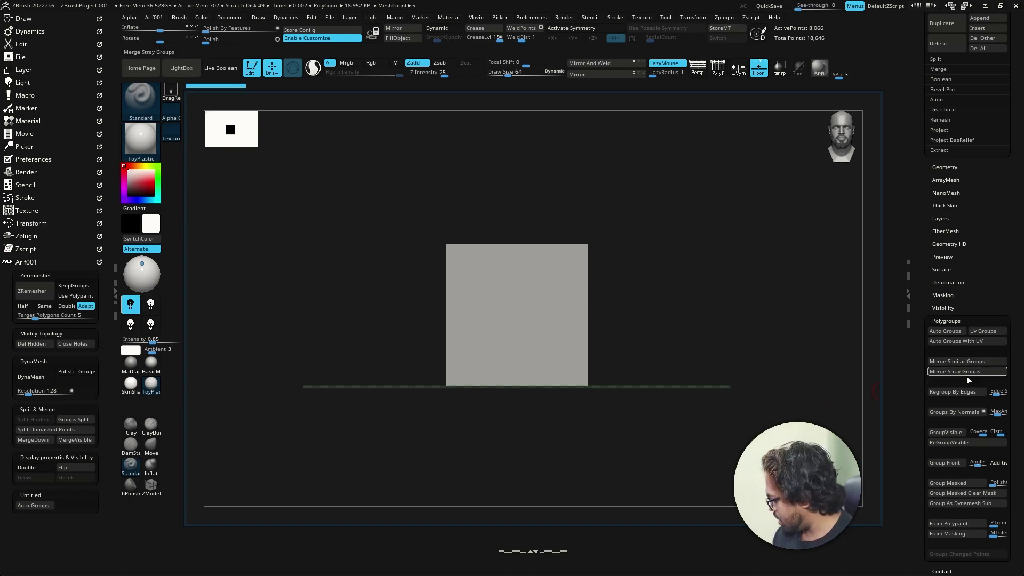
Step: Copy GroupVisible, Group Masked and Auto Groups With UV into the new menu
{"action": "key", "text": "ctrl"}
{"action": "left_click_drag", "start_coordinate": [946, 434], "coordinate": [76, 507], "text": "ctrl+alt"}
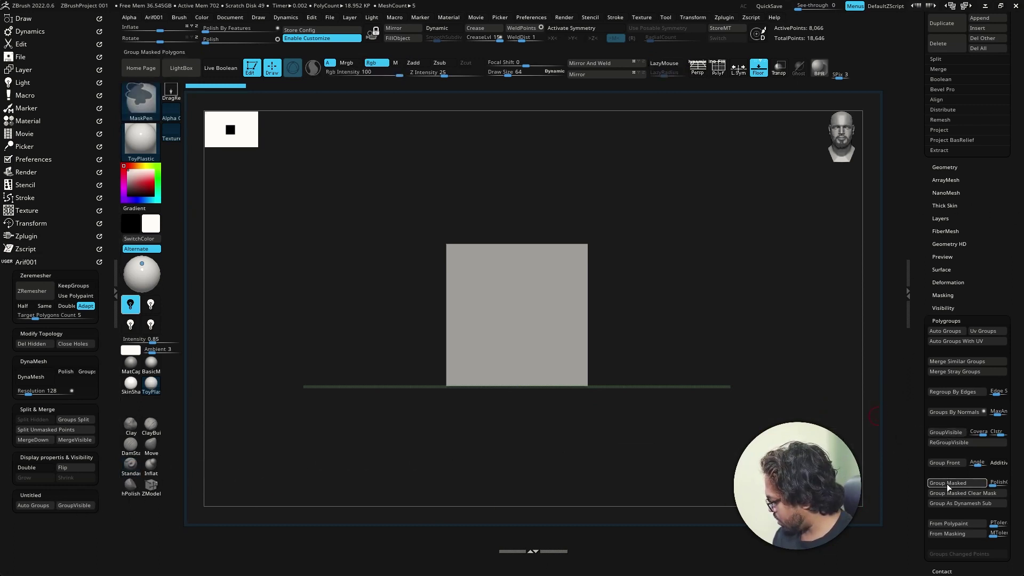
{"action": "left_click_drag", "start_coordinate": [947, 482], "coordinate": [41, 504], "text": "ctrl+alt"}
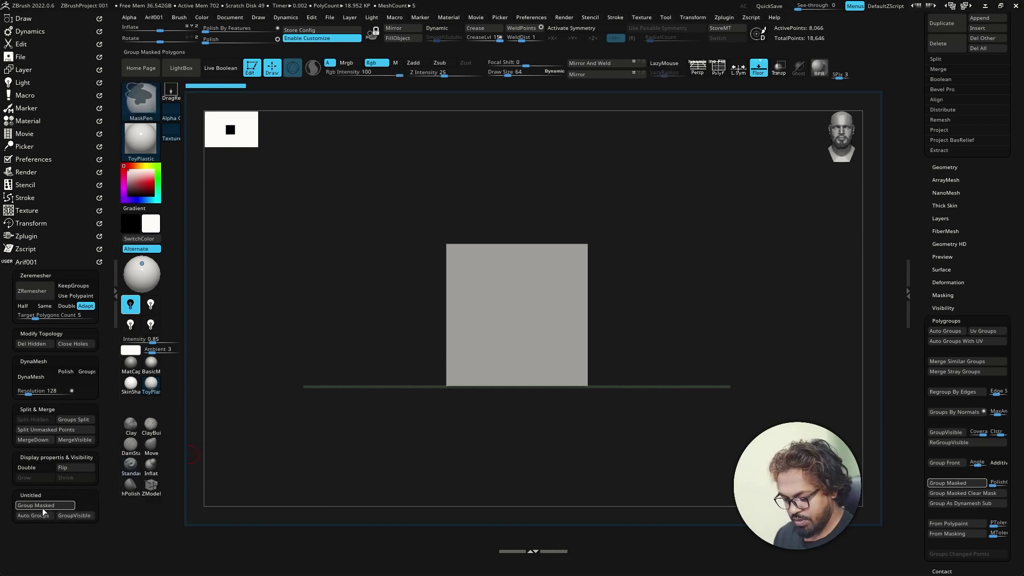
{"action": "left_click_drag", "start_coordinate": [42, 507], "coordinate": [43, 514], "text": "ctrl+alt"}
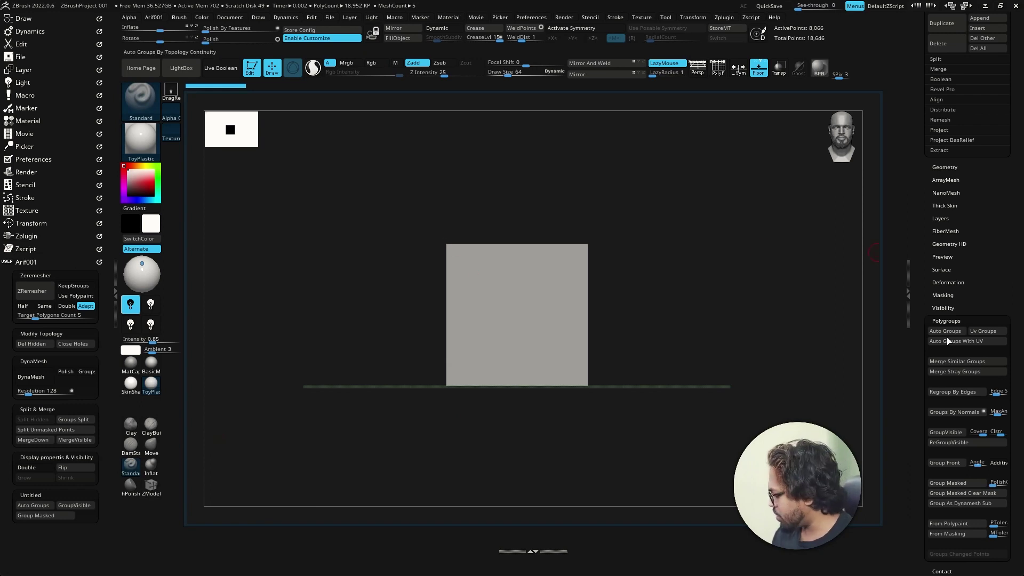
{"action": "mouse_move", "coordinate": [955, 342]}
{"action": "left_mouse_down", "text": "ctrl+alt"}
{"action": "mouse_move", "coordinate": [386, 432]}
{"action": "mouse_move", "coordinate": [44, 517]}
{"action": "mouse_move", "coordinate": [56, 523]}
{"action": "left_mouse_up", "text": "ctrl+alt"}
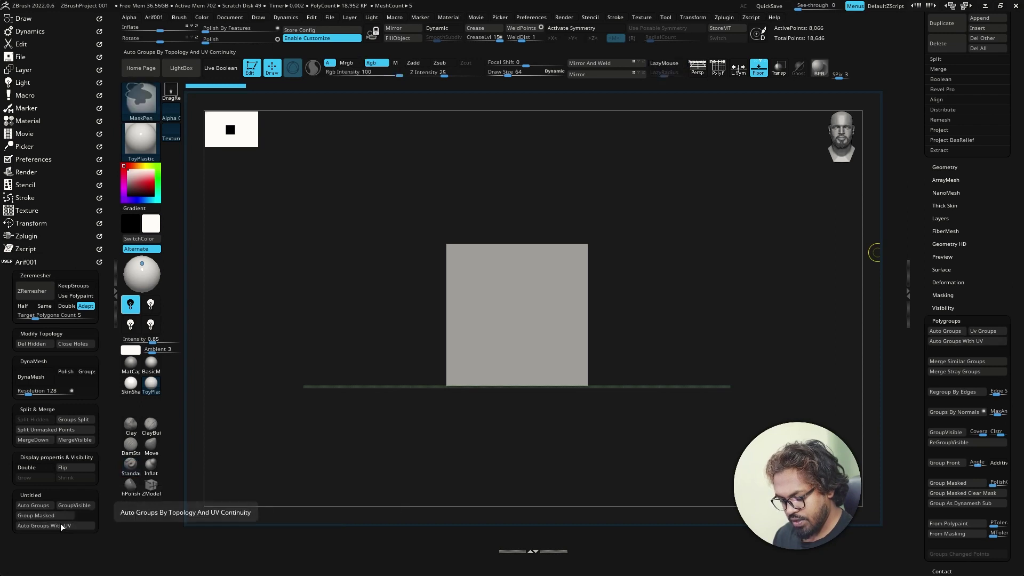
Step: Title the new menu 'PolyGroups'
{"action": "left_click", "coordinate": [32, 495], "text": "ctrl+alt"}
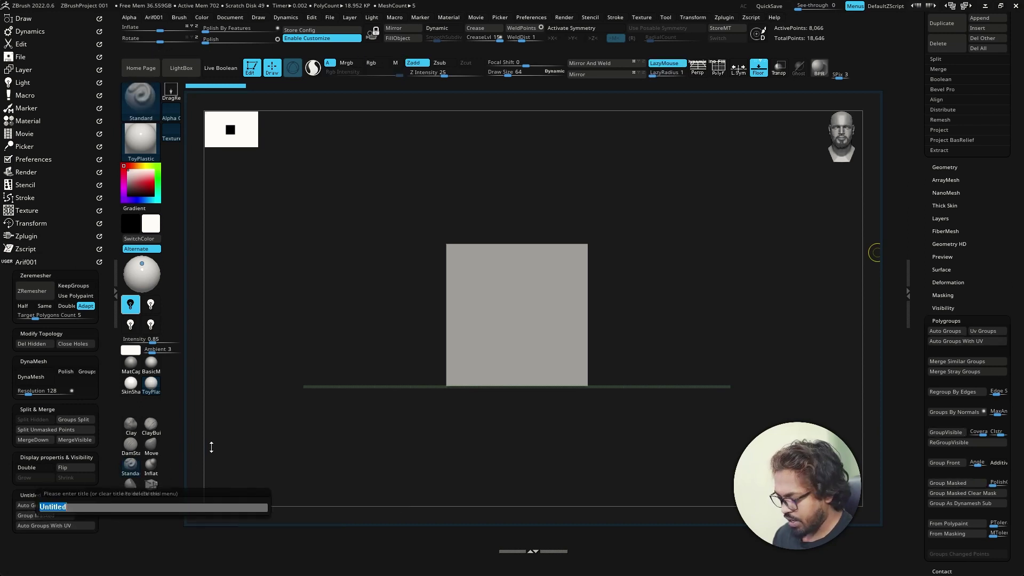
{"action": "type", "text": "P"}
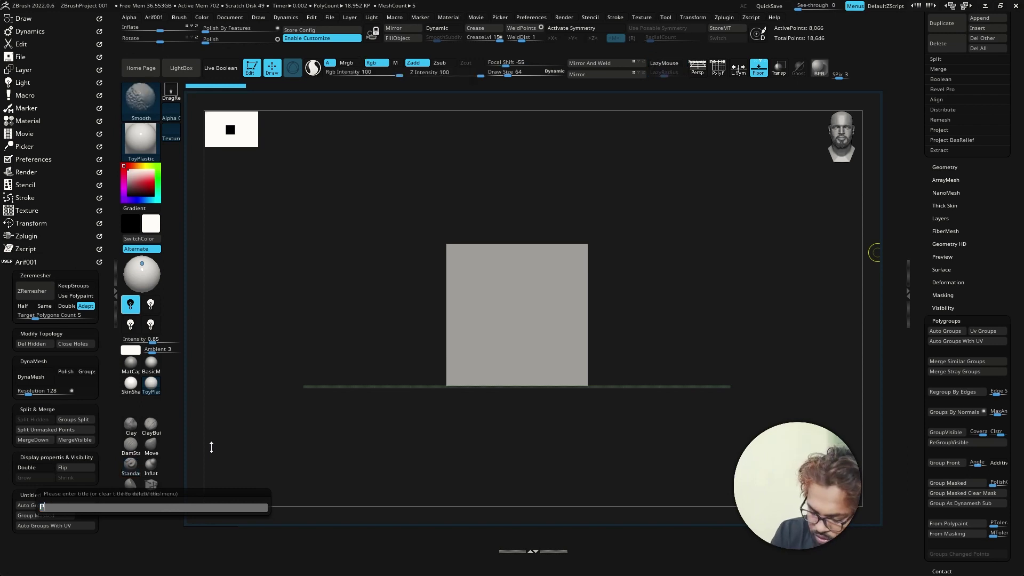
{"action": "type", "text": "olyG"}
{"action": "type", "text": "r"}
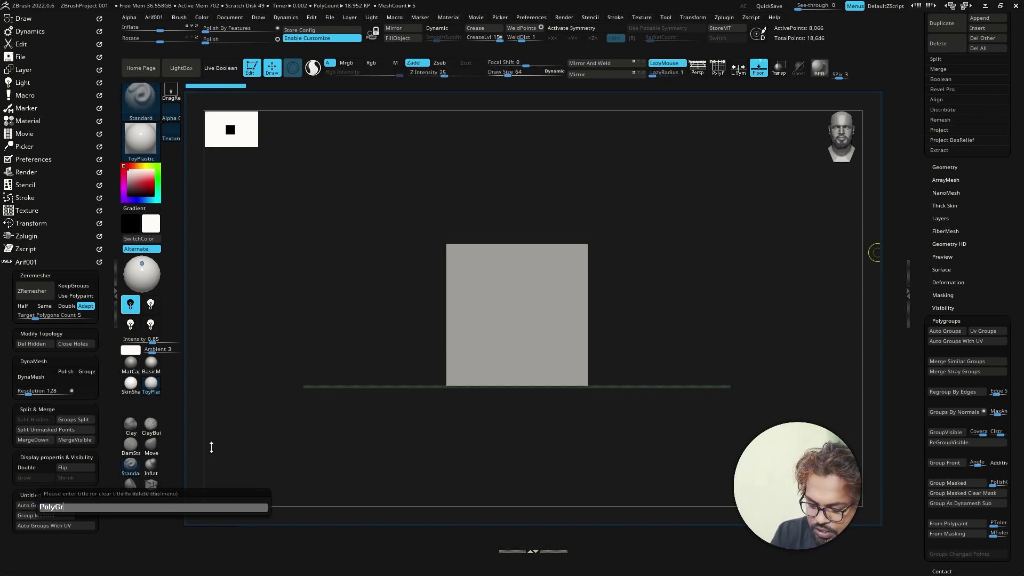
{"action": "type", "text": "oups"}
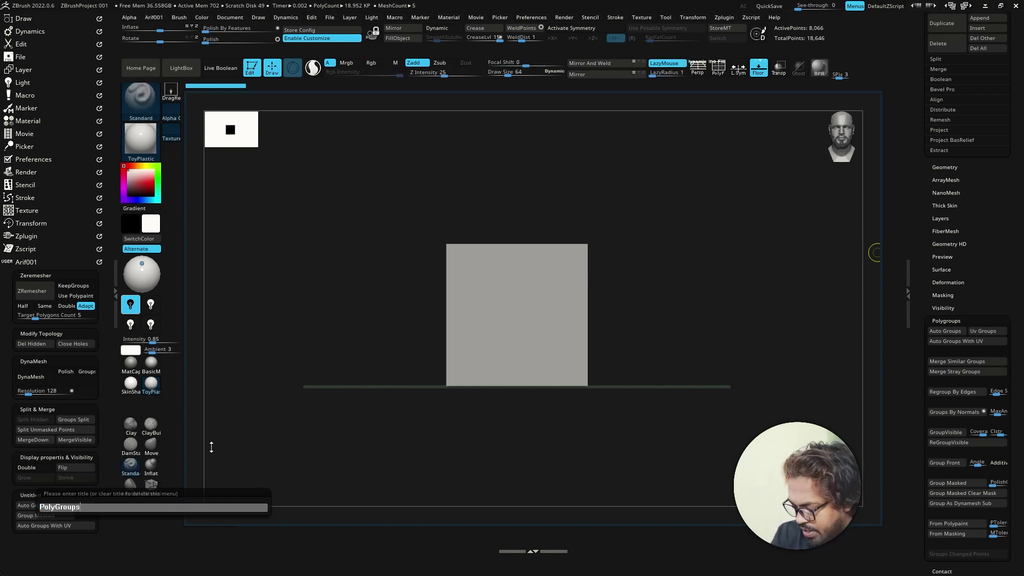
{"action": "key", "text": "Return"}
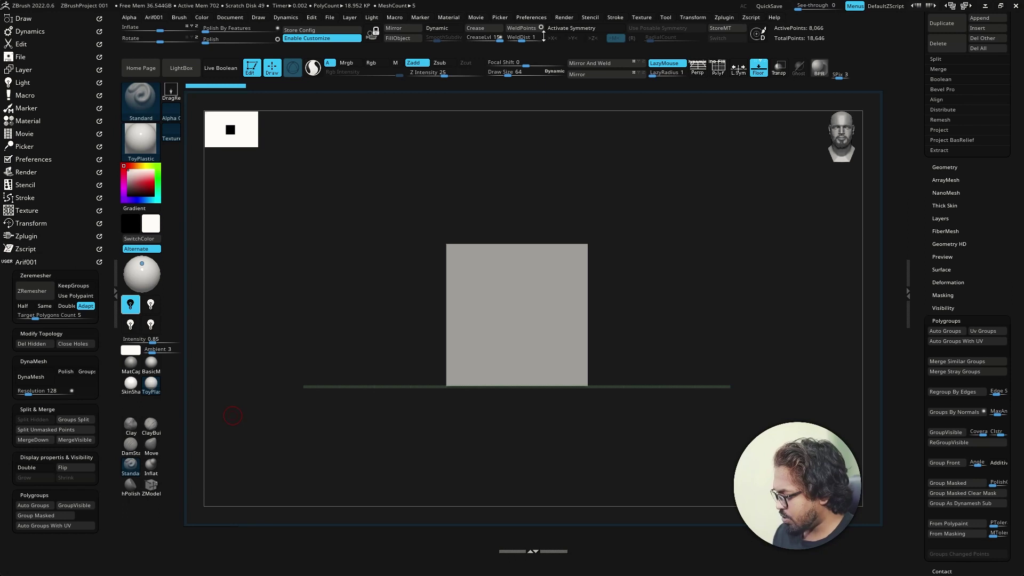
Step: Add a seventh Custom SubPalette to Arif001 and show Tool > SubTool > Extract
{"action": "left_click", "coordinate": [531, 17]}
{"action": "left_click_drag", "start_coordinate": [568, 177], "coordinate": [33, 248], "text": "ctrl+alt"}
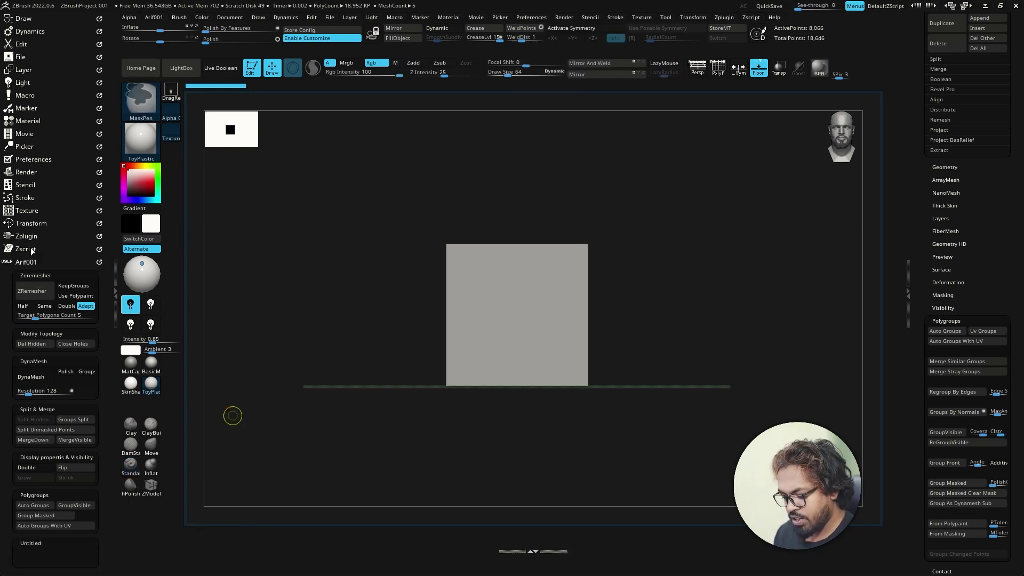
{"action": "scroll", "coordinate": [64, 374], "scroll_direction": "down", "scroll_amount": 3}
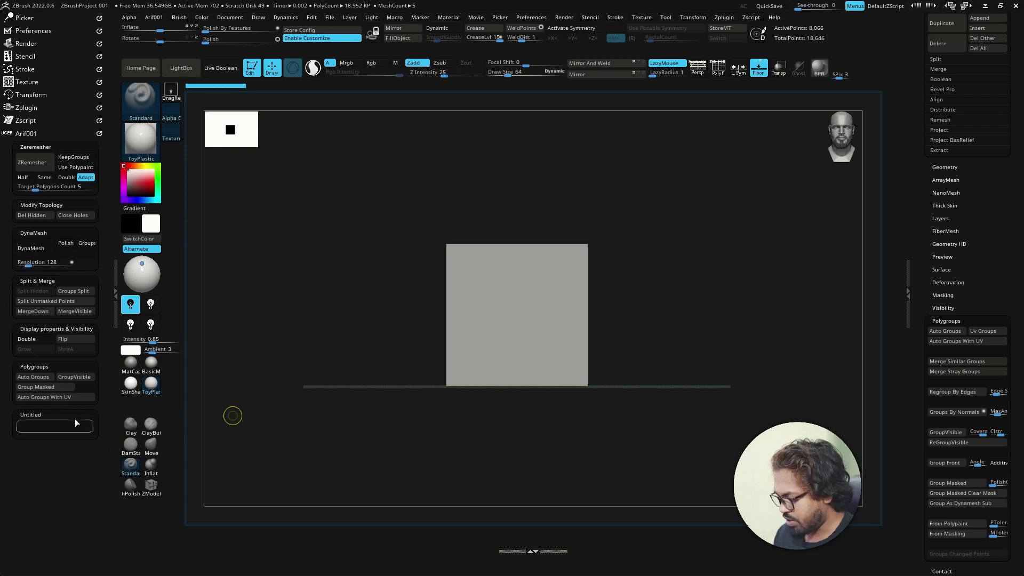
{"action": "left_click", "coordinate": [946, 320]}
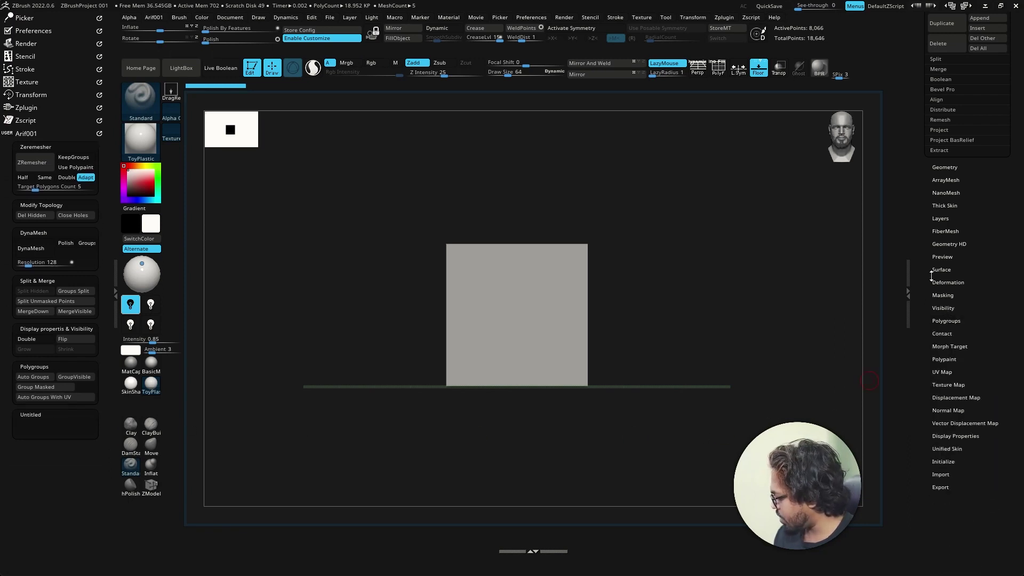
{"action": "scroll", "coordinate": [935, 322], "scroll_direction": "up", "scroll_amount": 3}
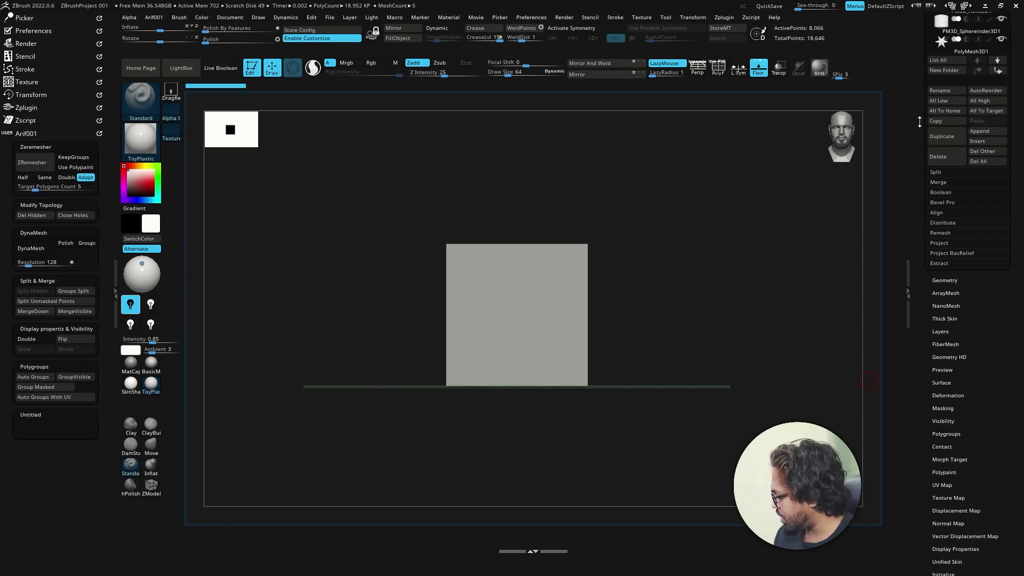
{"action": "scroll", "coordinate": [954, 257], "scroll_direction": "up", "scroll_amount": 3}
{"action": "scroll", "coordinate": [925, 192], "scroll_direction": "down", "scroll_amount": 1}
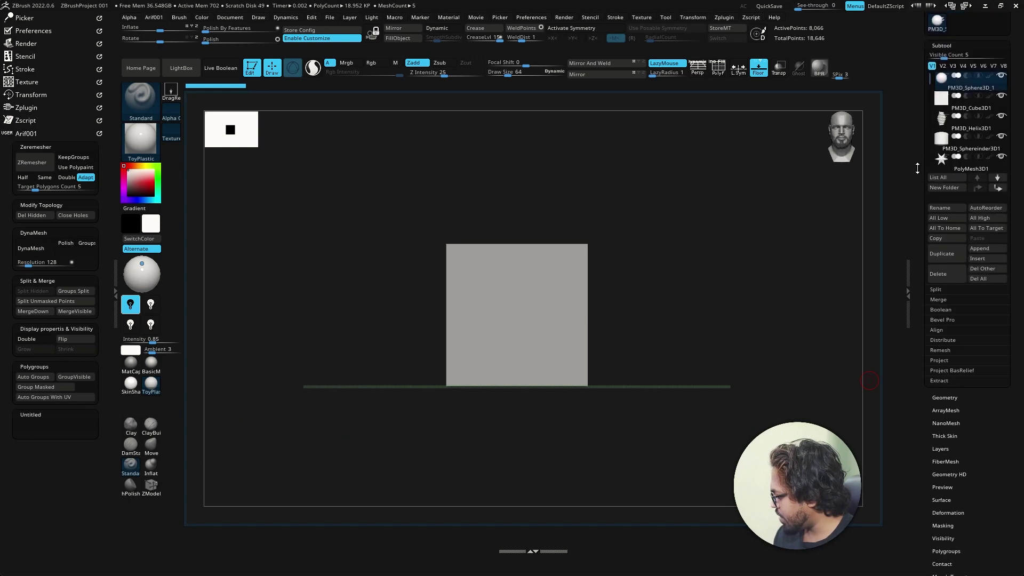
{"action": "scroll", "coordinate": [929, 178], "scroll_direction": "down", "scroll_amount": 1}
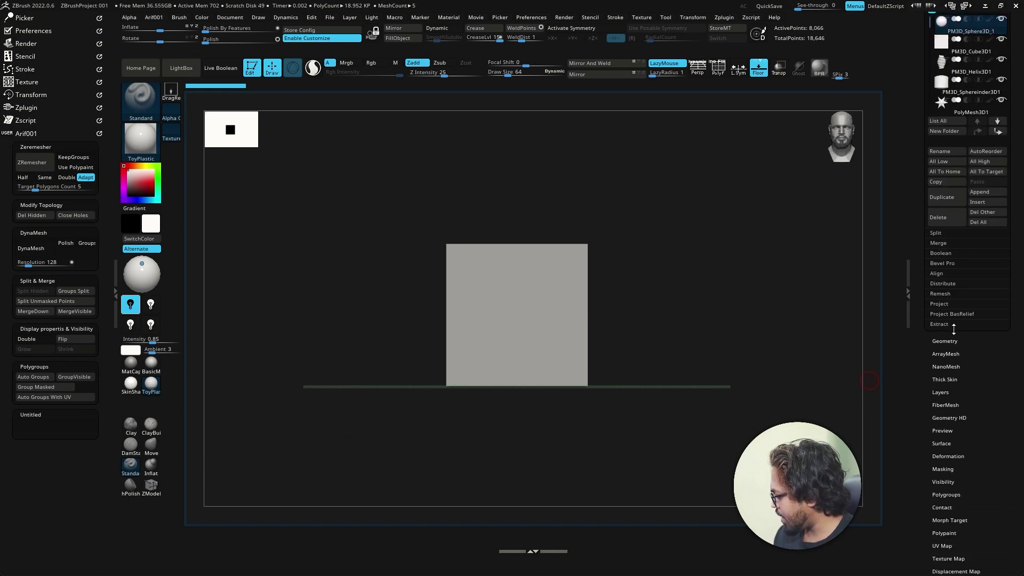
{"action": "left_click", "coordinate": [953, 326]}
Step: Copy Extract, Accept and the Thick 0.02 slider into the new menu
{"action": "key", "text": "ctrl"}
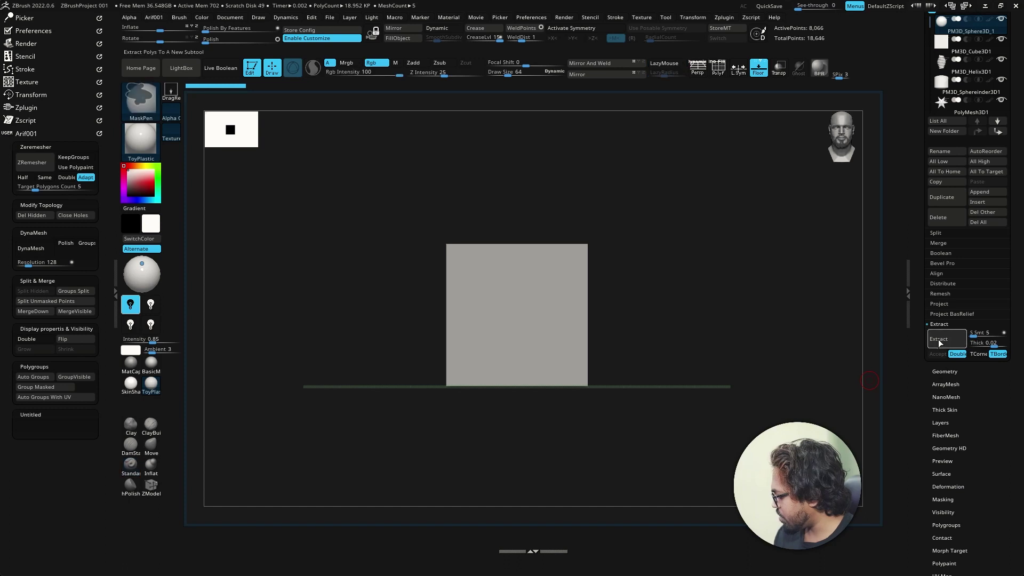
{"action": "left_click_drag", "start_coordinate": [937, 342], "coordinate": [43, 429], "text": "ctrl+alt"}
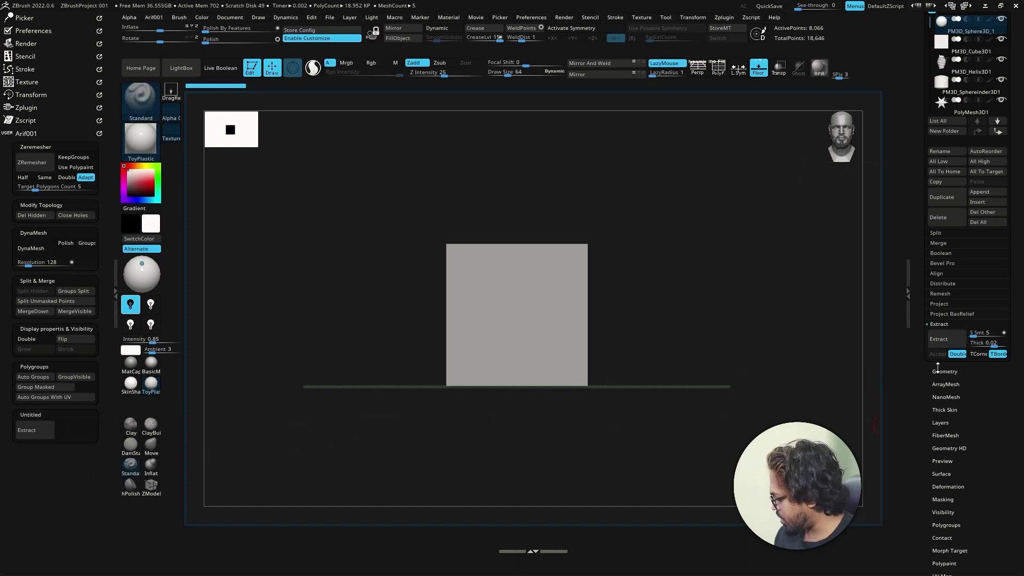
{"action": "left_click_drag", "start_coordinate": [939, 354], "coordinate": [65, 426], "text": "ctrl+alt"}
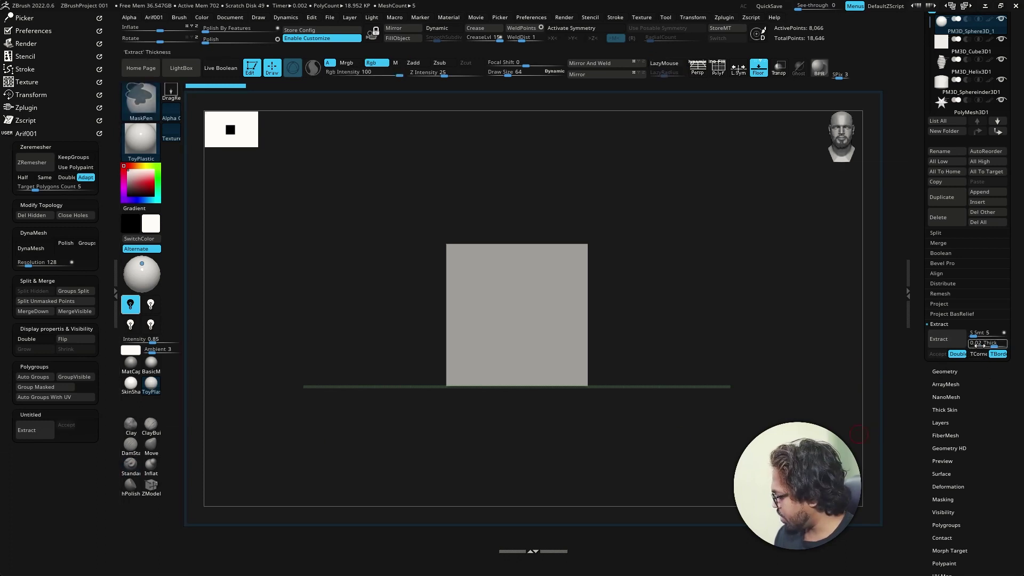
{"action": "left_click_drag", "start_coordinate": [983, 343], "coordinate": [74, 432], "text": "ctrl+alt"}
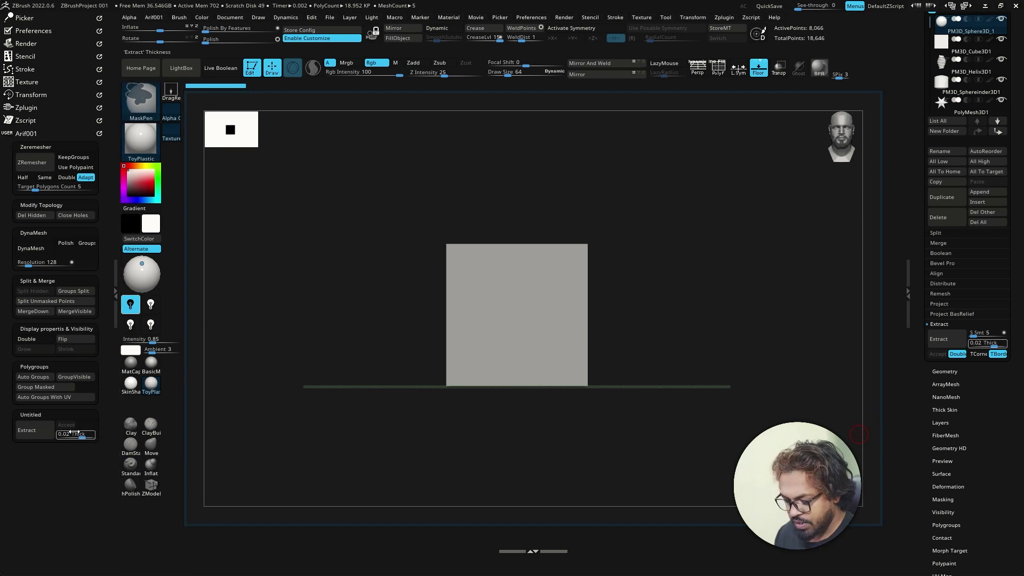
Step: Title the menu 'Extract' and turn off interface customization mode
{"action": "left_click", "coordinate": [30, 415], "text": "ctrl+alt"}
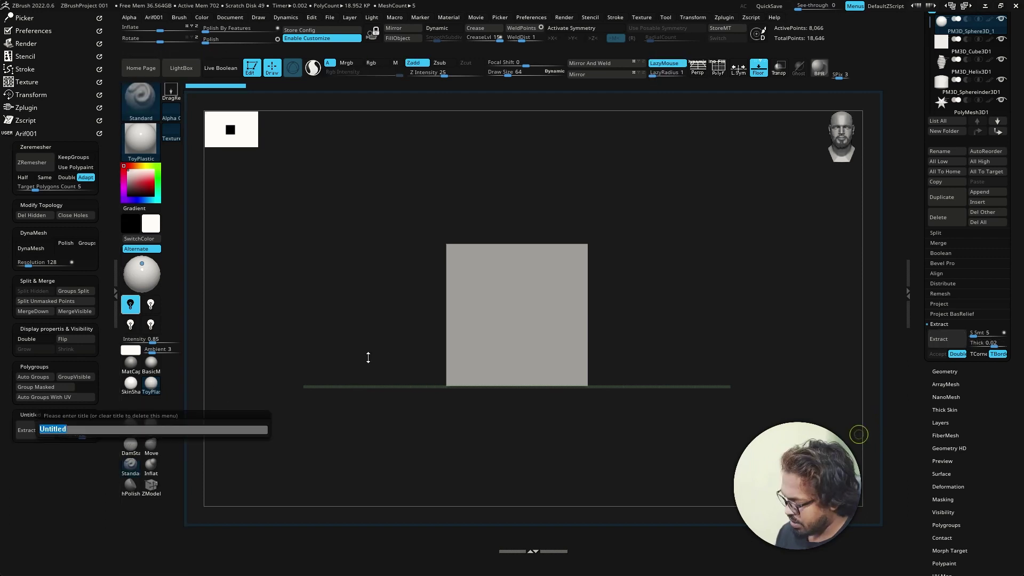
{"action": "type", "text": "Extract"}
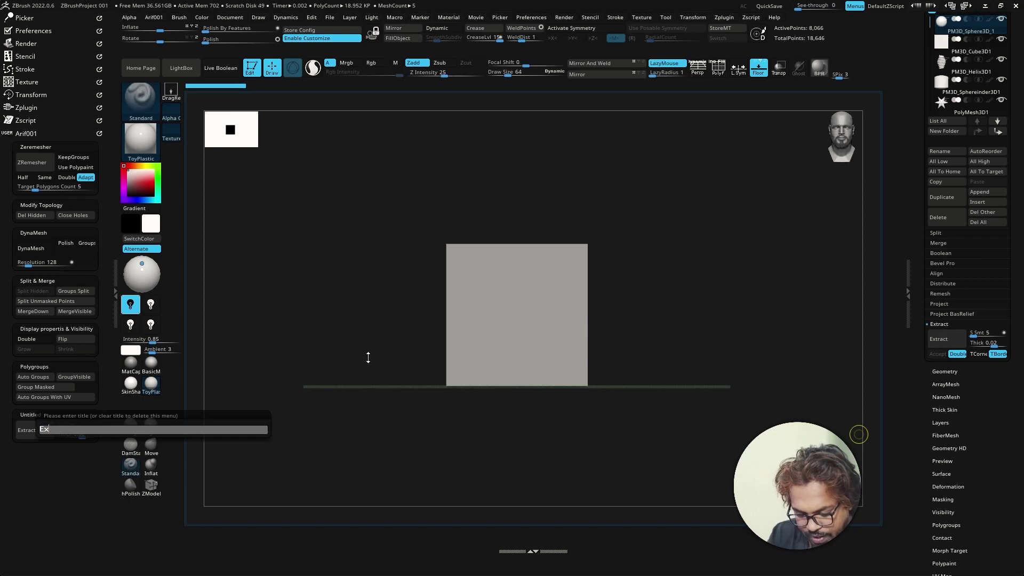
{"action": "key", "text": "Return"}
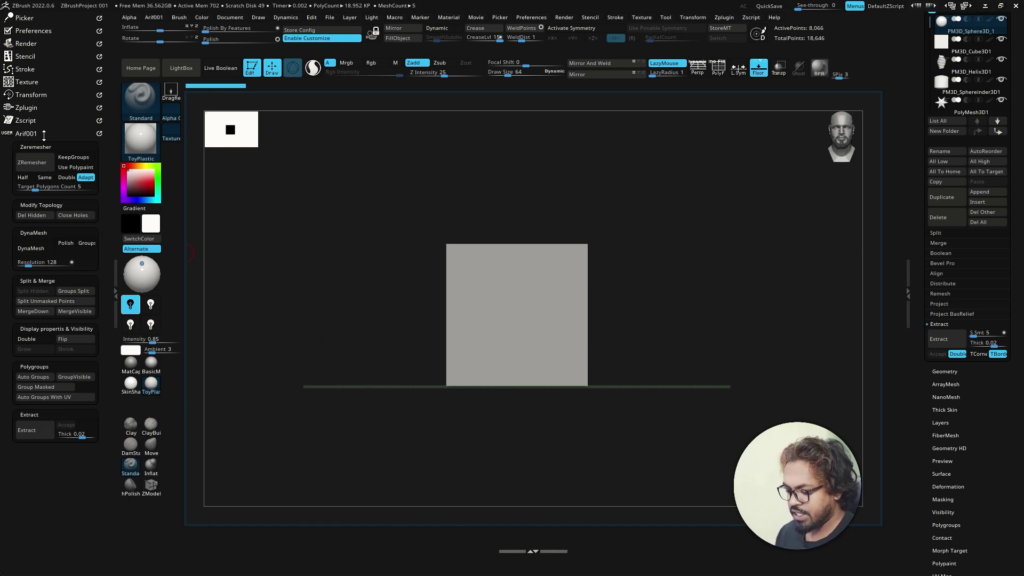
{"action": "left_click_drag", "start_coordinate": [44, 135], "coordinate": [32, 136]}
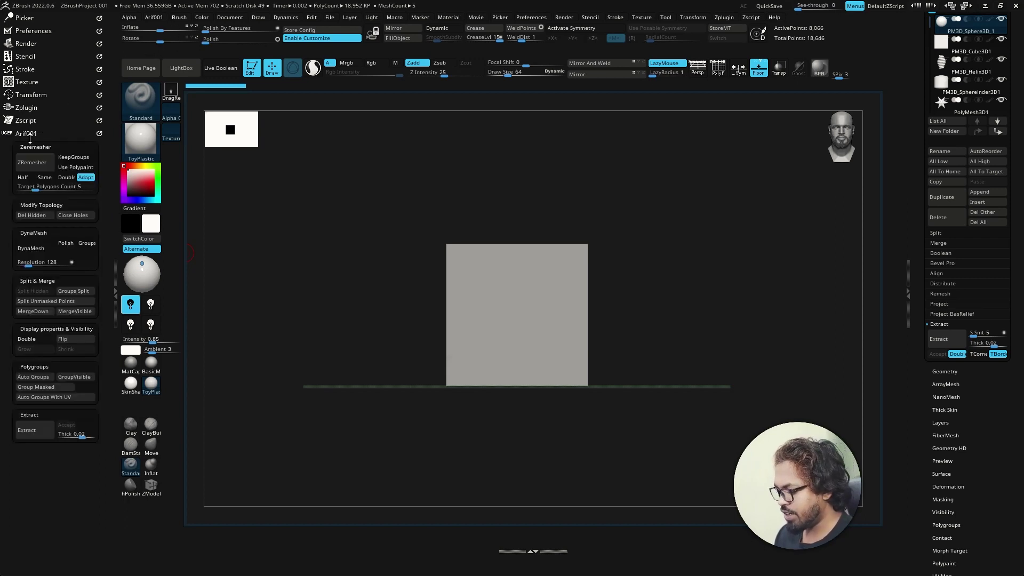
{"action": "left_click", "coordinate": [302, 38]}
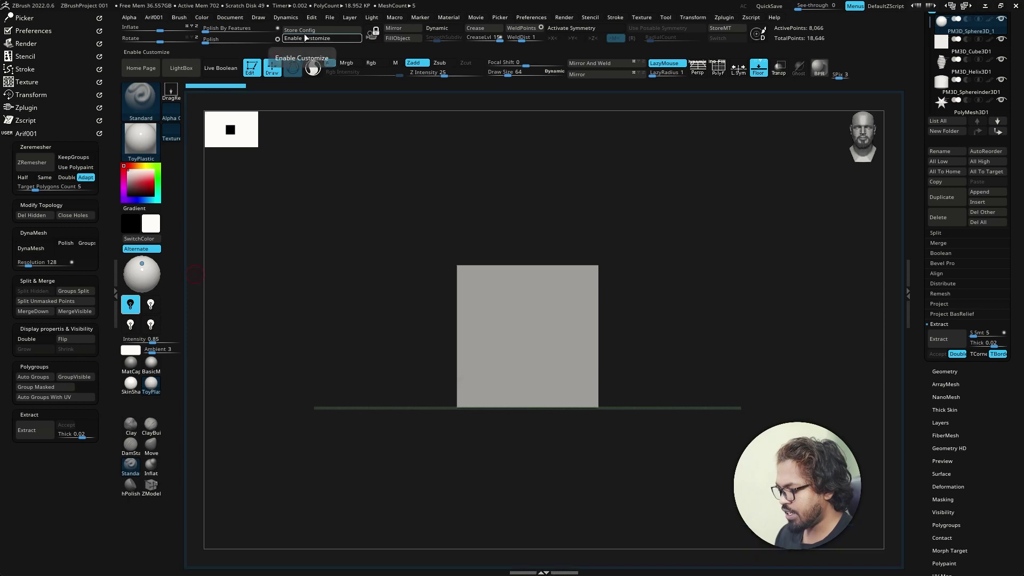
Step: Store the interface configuration via Store Config and fold the Arif001 palette closed in the left tray
{"action": "left_click", "coordinate": [306, 30]}
{"action": "left_click", "coordinate": [607, 330]}
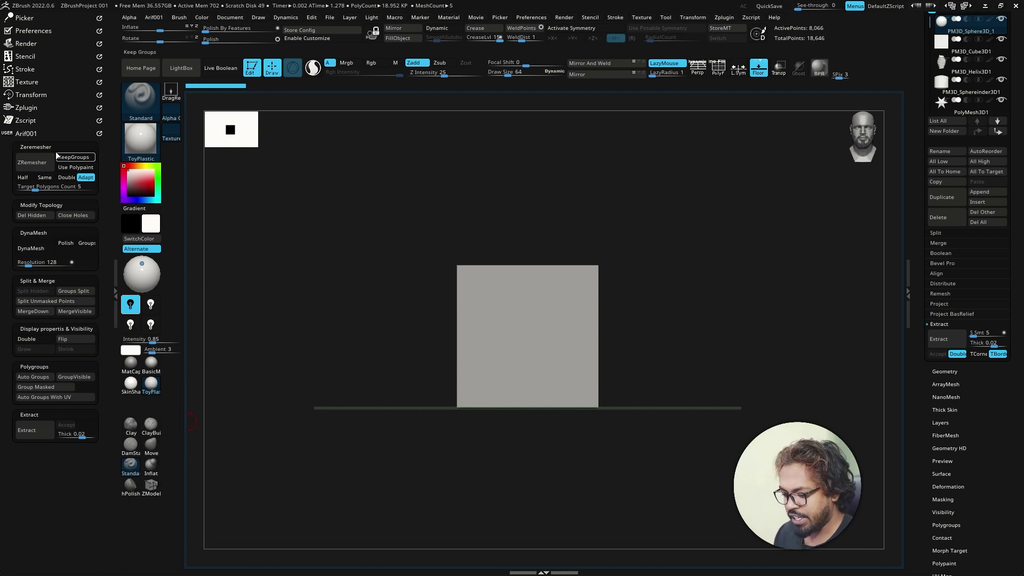
{"action": "left_click", "coordinate": [33, 133]}
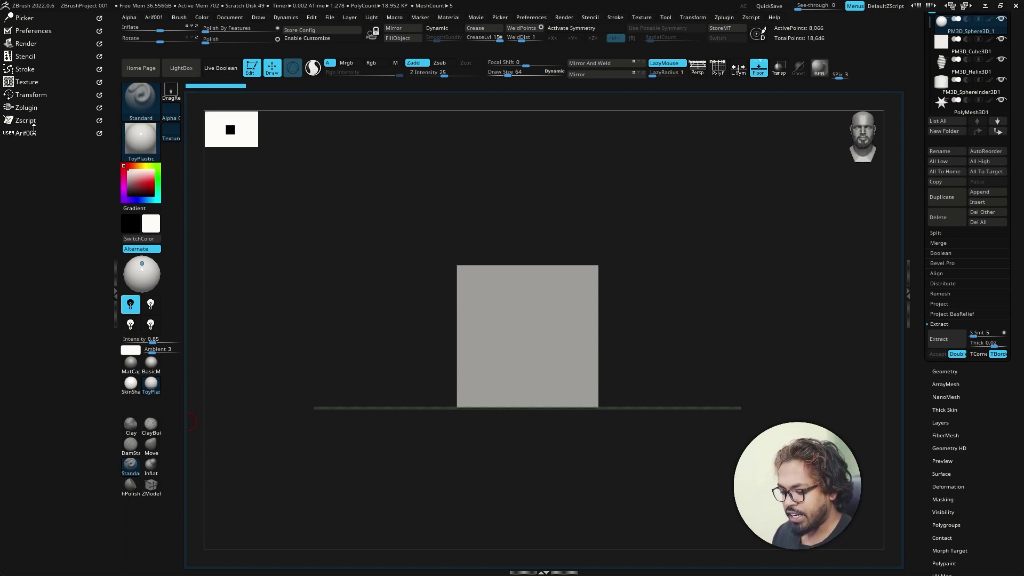
{"action": "left_click_drag", "start_coordinate": [40, 236], "coordinate": [40, 415]}
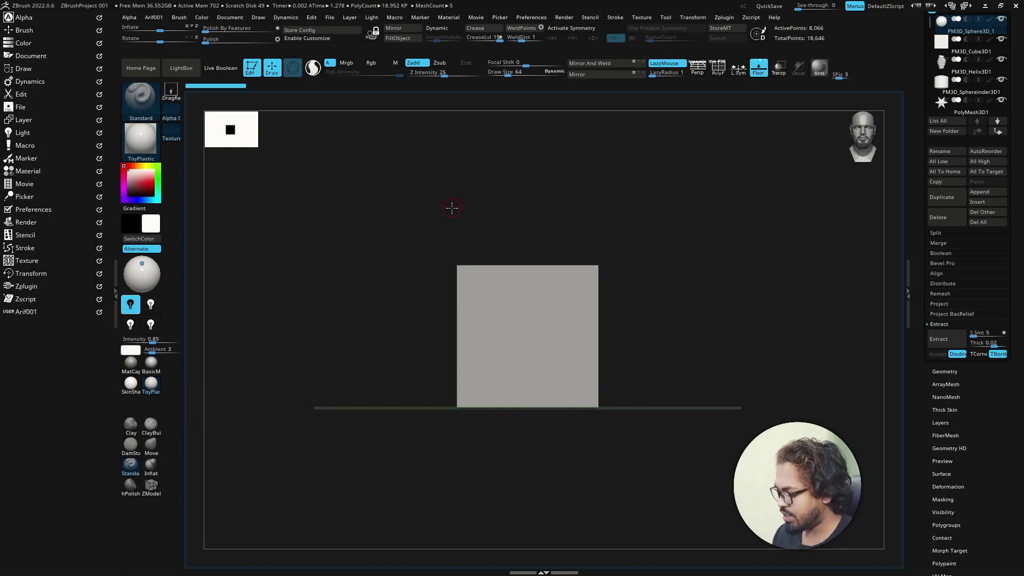
{"action": "left_click_drag", "start_coordinate": [451, 208], "coordinate": [486, 223]}
{"action": "key", "text": "ctrl+shift"}
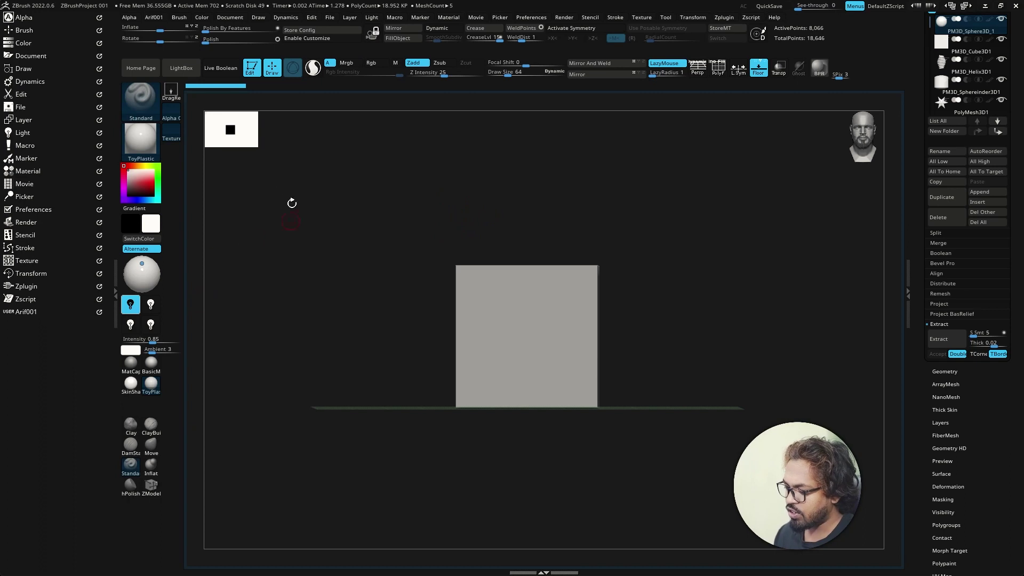
Step: Put the Arif001 palette entry into hotkey-assignment mode, cancelling a first attempt with Esc
{"action": "key", "text": "ctrl"}
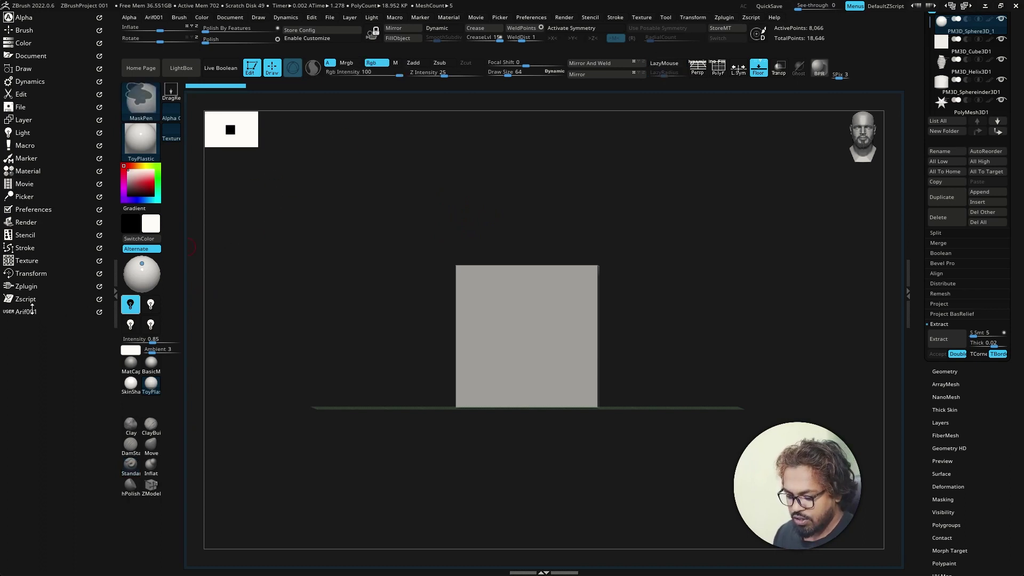
{"action": "left_click", "coordinate": [31, 312], "text": "ctrl+alt"}
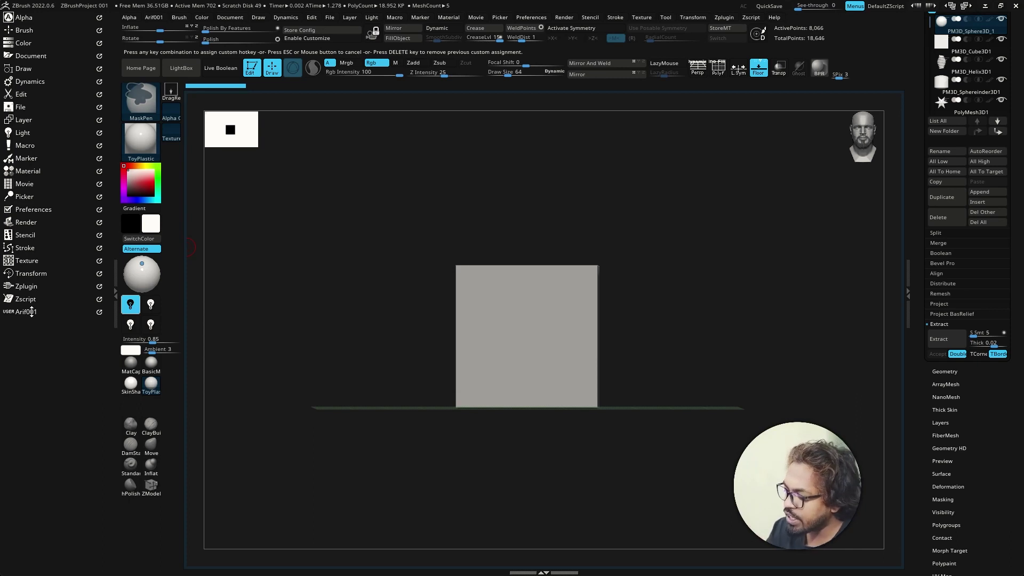
{"action": "key", "text": "Escape"}
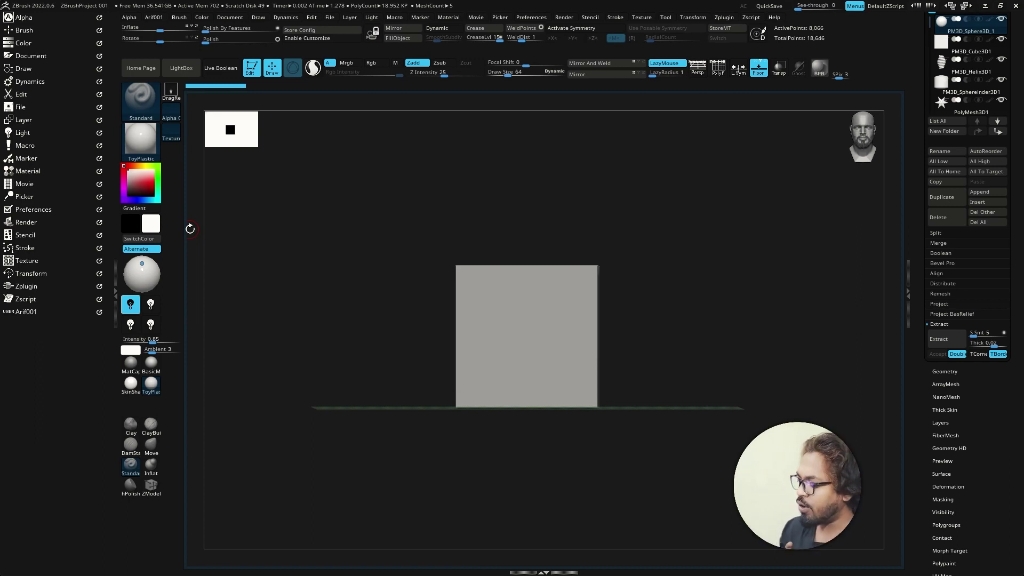
{"action": "key", "text": "ctrl"}
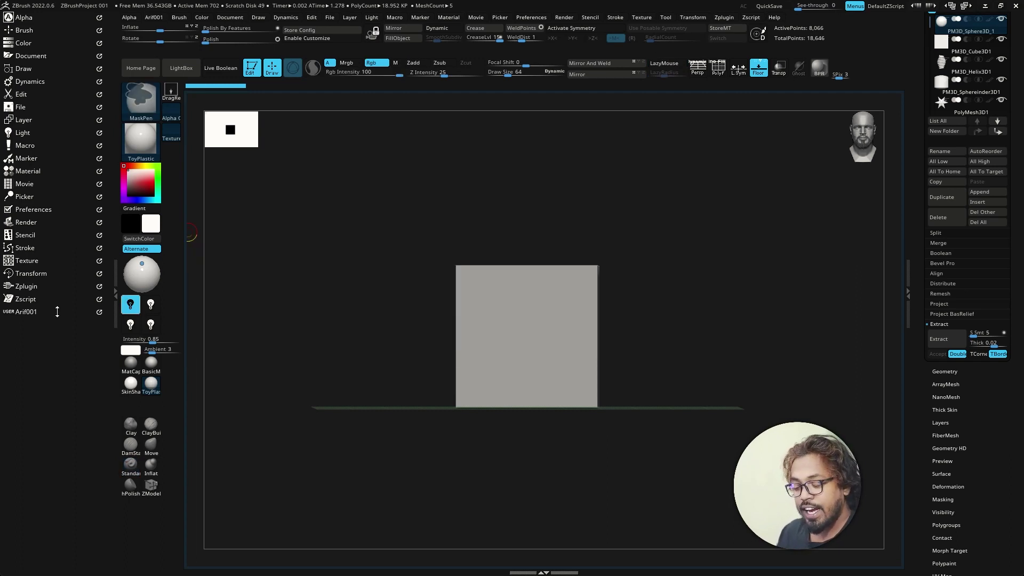
{"action": "left_click", "coordinate": [38, 312], "text": "ctrl+alt"}
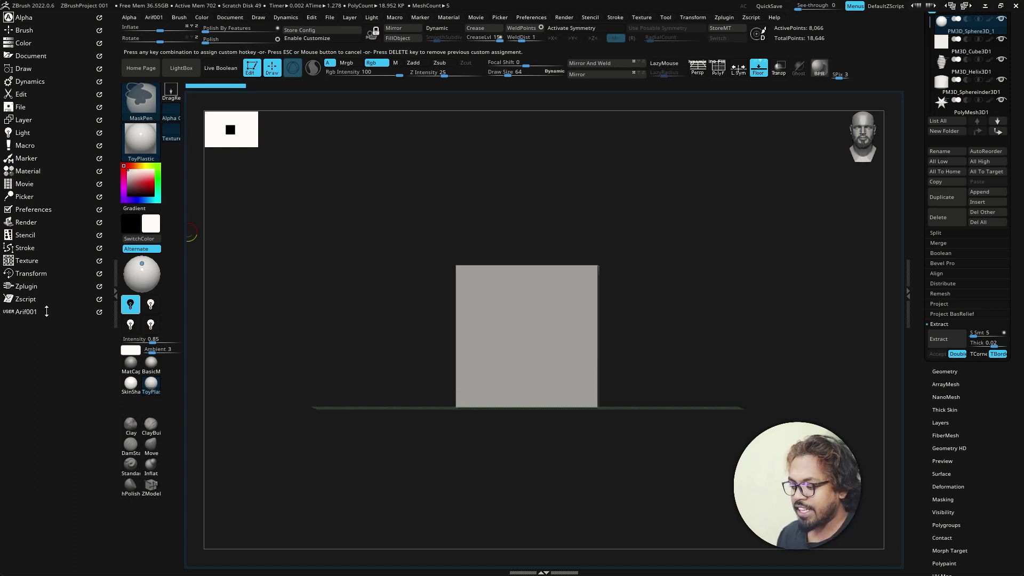
{"action": "key", "text": "b"}
{"action": "key", "text": "s"}
{"action": "key", "text": "t"}
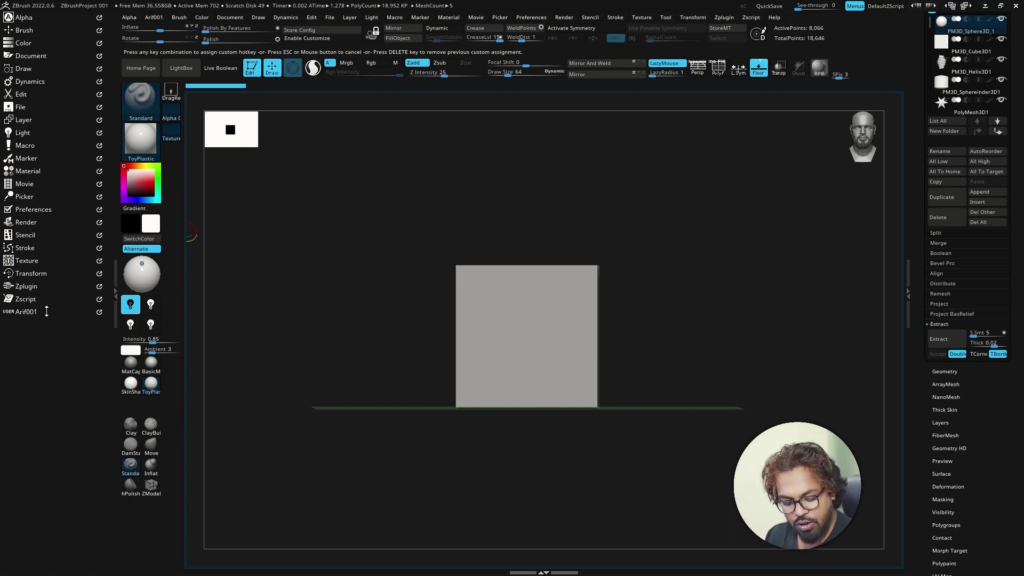
Step: Assign Ctrl+Shift+A to the Arif001 palette, overriding the old assignment, and test the popup
{"action": "key", "text": "b"}
{"action": "key", "text": "m"}
{"action": "key", "text": "p"}
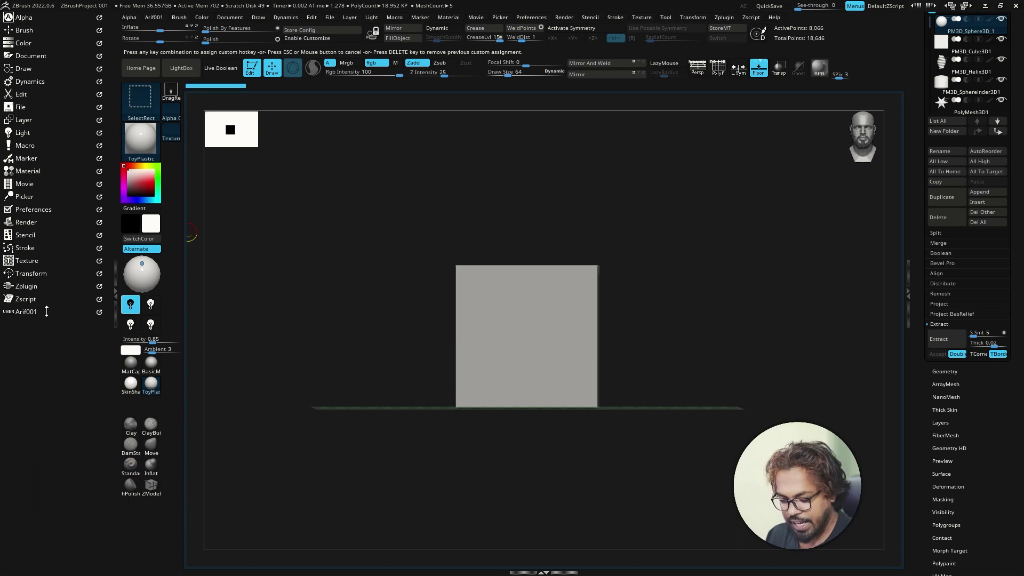
{"action": "key", "text": "ctrl+shift+a"}
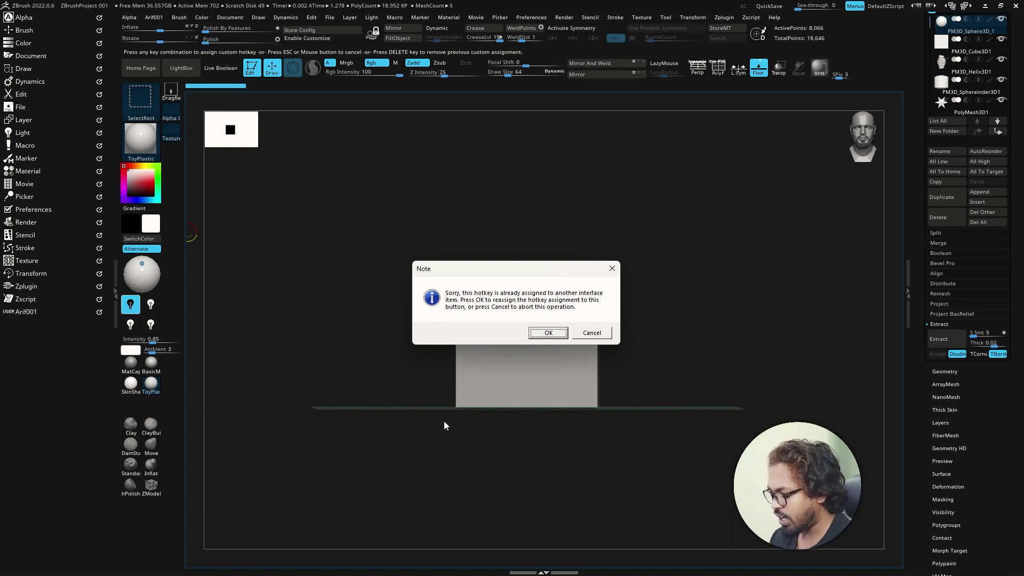
{"action": "left_click", "coordinate": [552, 335]}
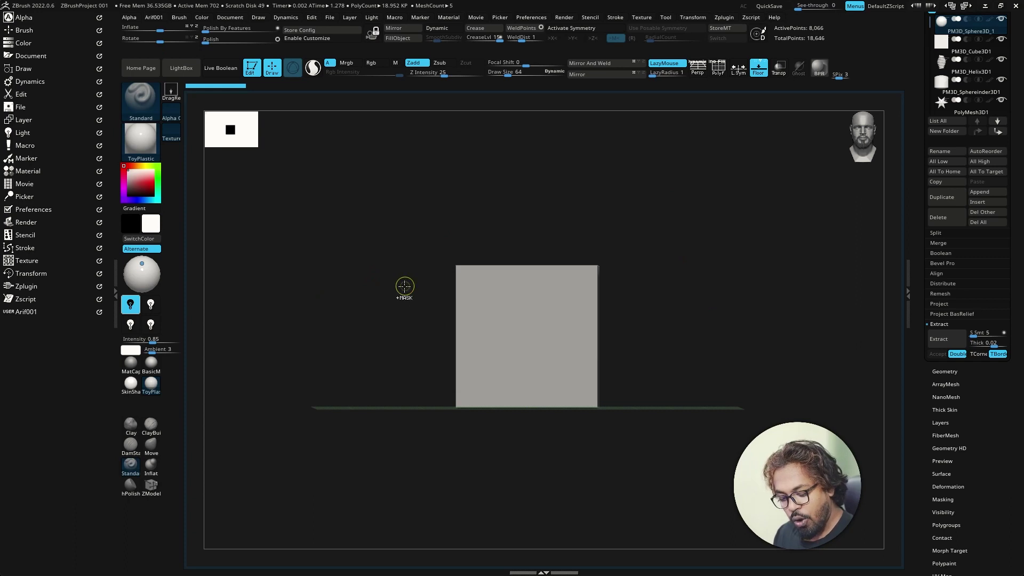
{"action": "key", "text": "ctrl+shift"}
{"action": "key", "text": "space"}
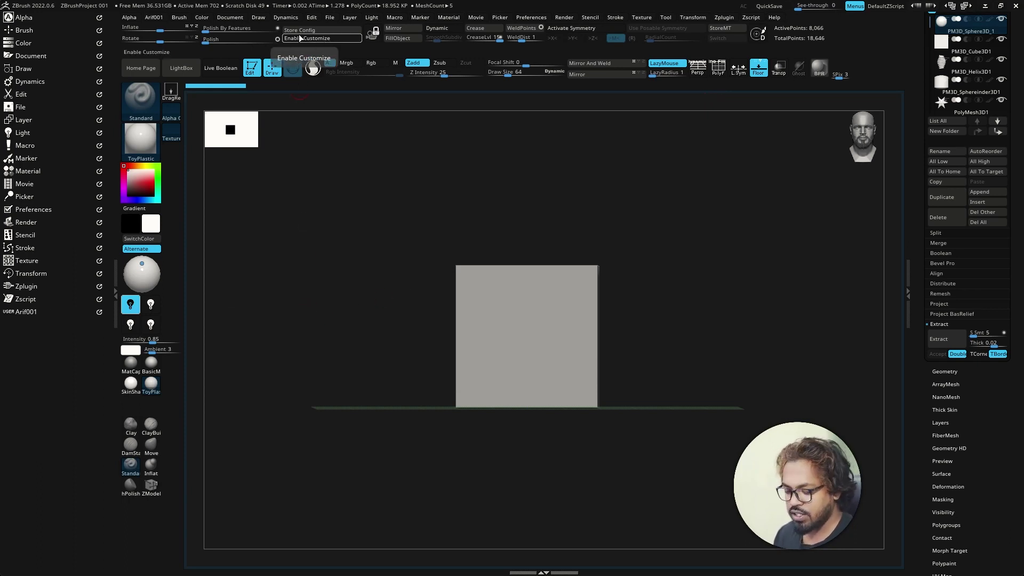
Step: Give the Clay brush hotkey 1 and test switching brushes by hotkey
{"action": "key", "text": "ctrl"}
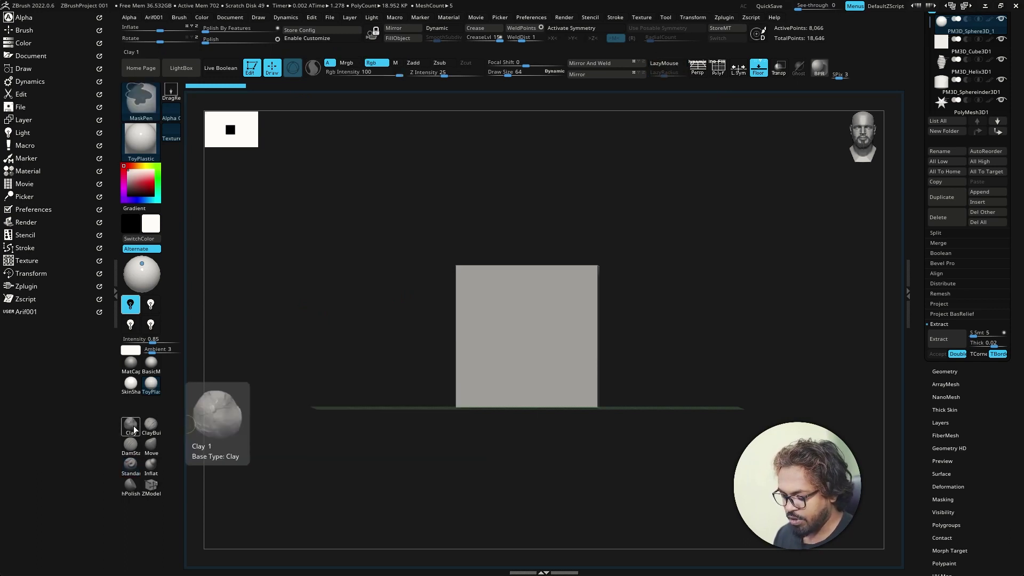
{"action": "left_click", "coordinate": [133, 426], "text": "ctrl+alt"}
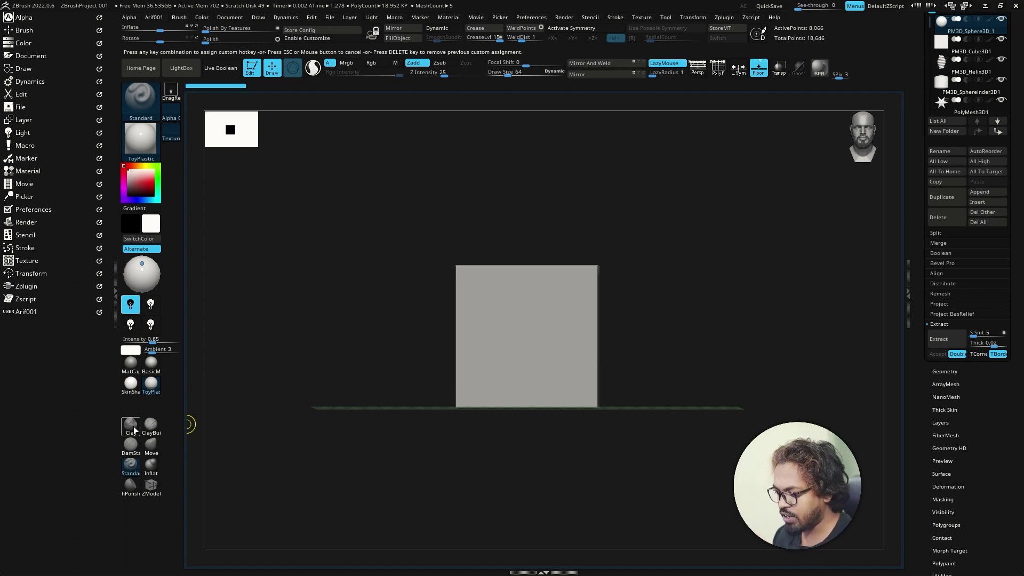
{"action": "key", "text": "1"}
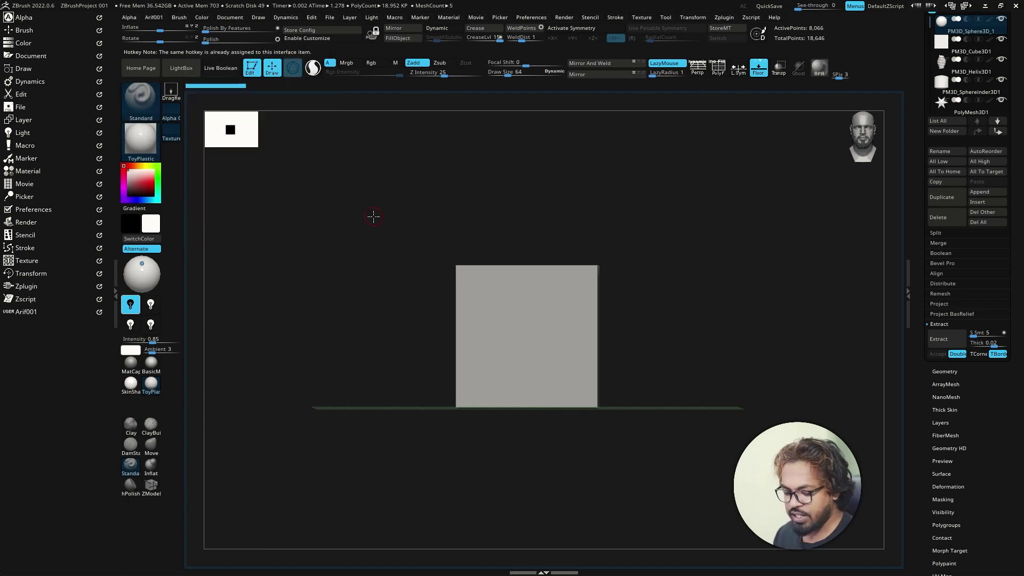
{"action": "key", "text": "b"}
{"action": "key", "text": "c"}
{"action": "key", "text": "l"}
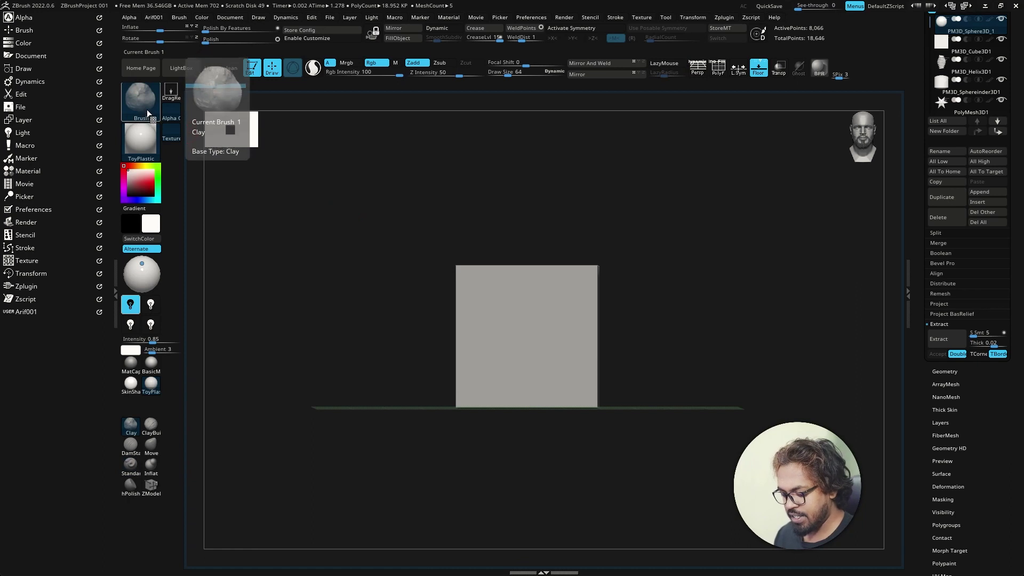
Step: Select ClayBuildup and assign it a hotkey, which ZBrush reports as already assigned
{"action": "left_click", "coordinate": [155, 429]}
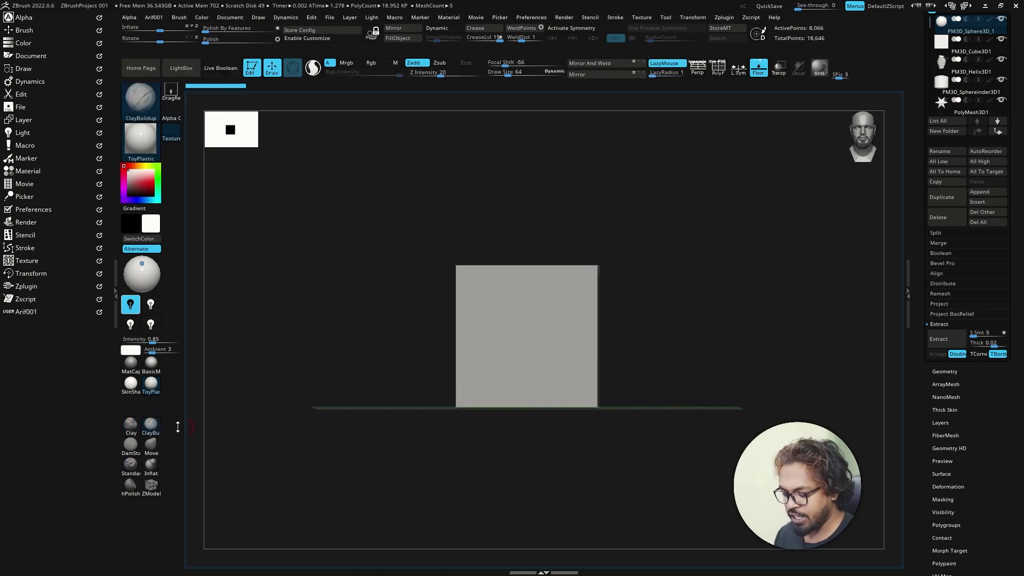
{"action": "key", "text": "ctrl"}
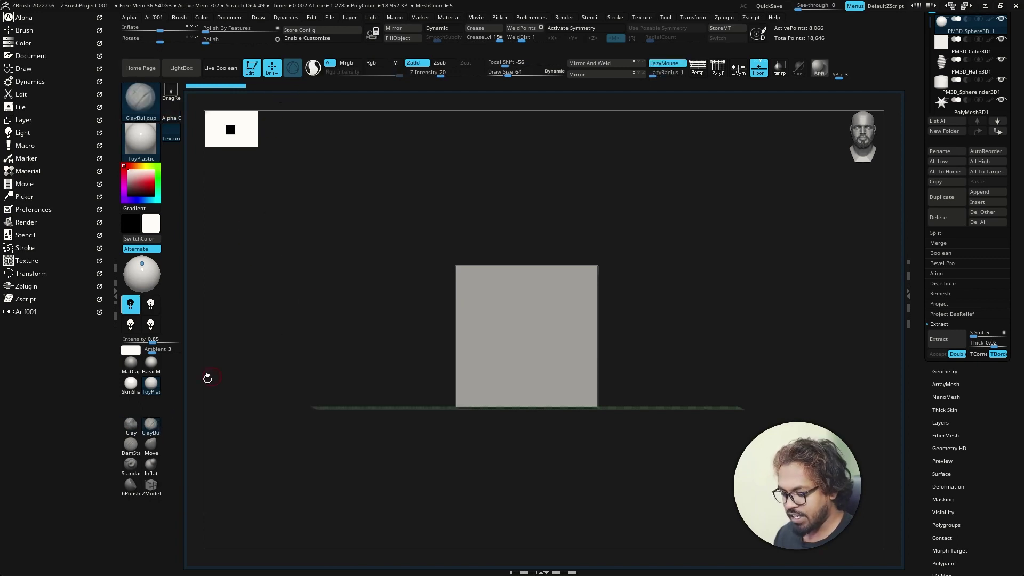
{"action": "key", "text": "ctrl"}
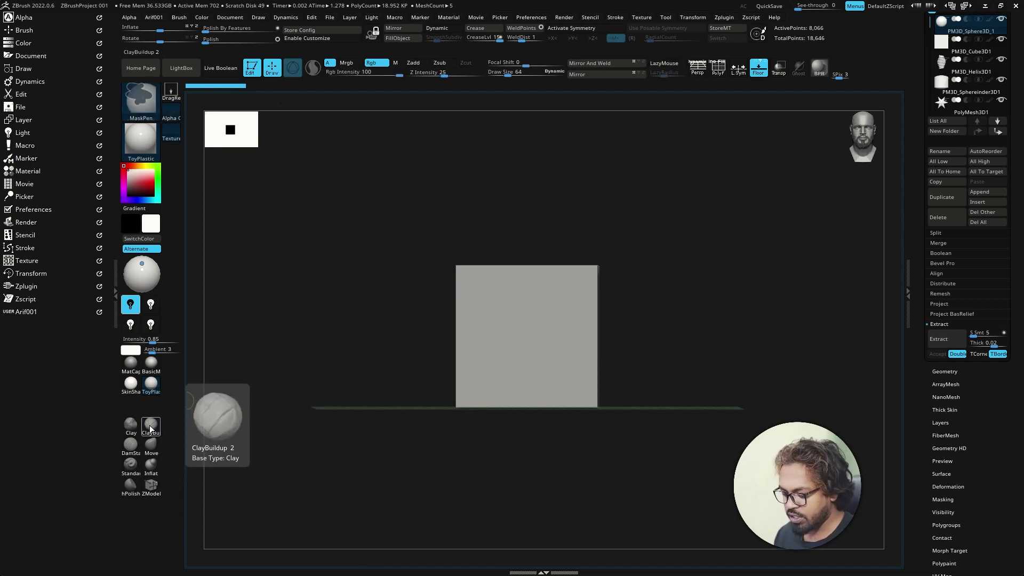
{"action": "left_click", "coordinate": [151, 427]}
{"action": "key", "text": "ctrl"}
{"action": "left_click", "coordinate": [150, 427], "text": "ctrl+alt"}
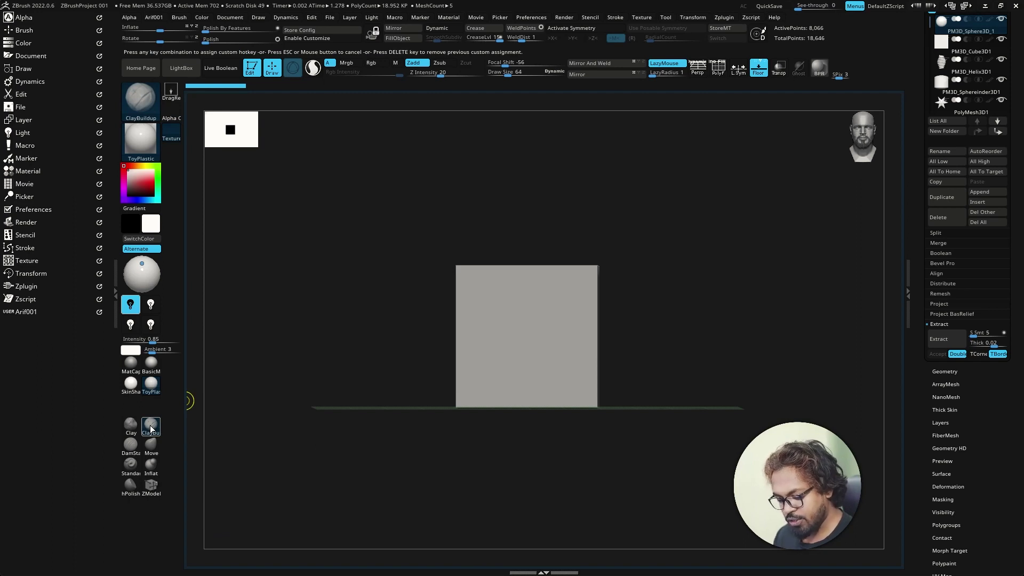
{"action": "key", "text": "1"}
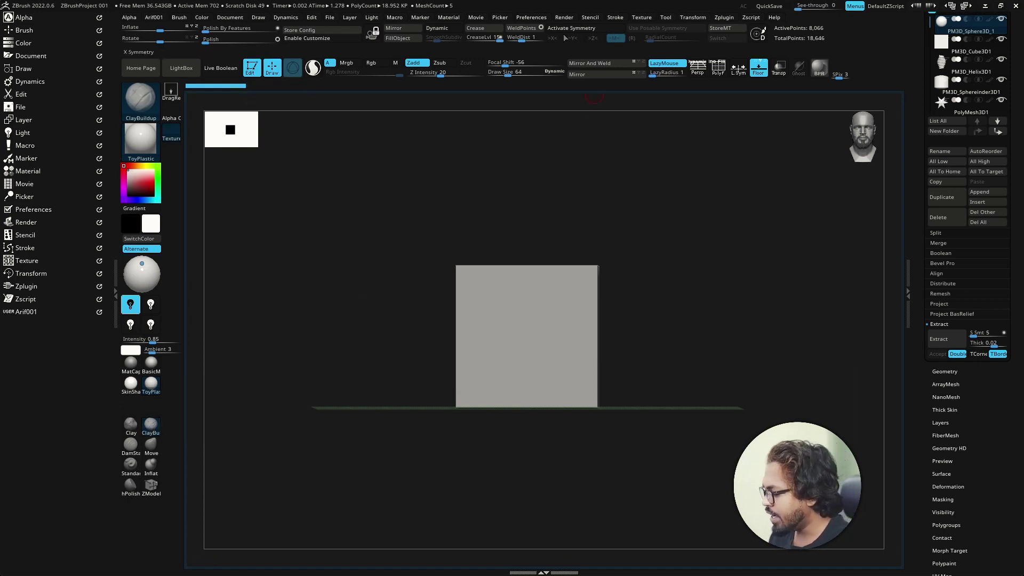
Step: In Preferences, collapse Custom UI and expand Hotkeys to view Store, Load and Save
{"action": "left_click", "coordinate": [528, 16]}
{"action": "left_click", "coordinate": [553, 104]}
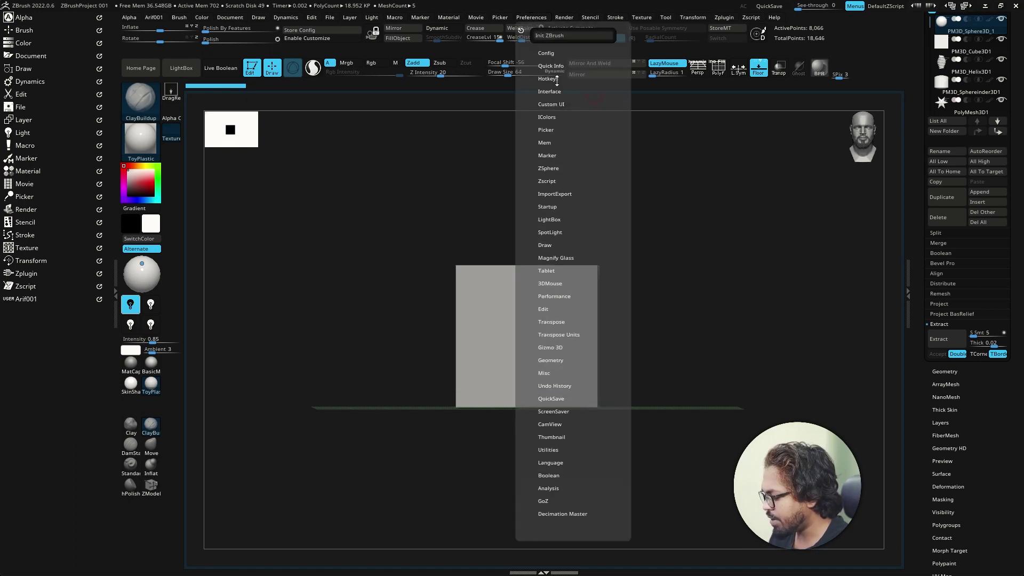
{"action": "left_click", "coordinate": [557, 79]}
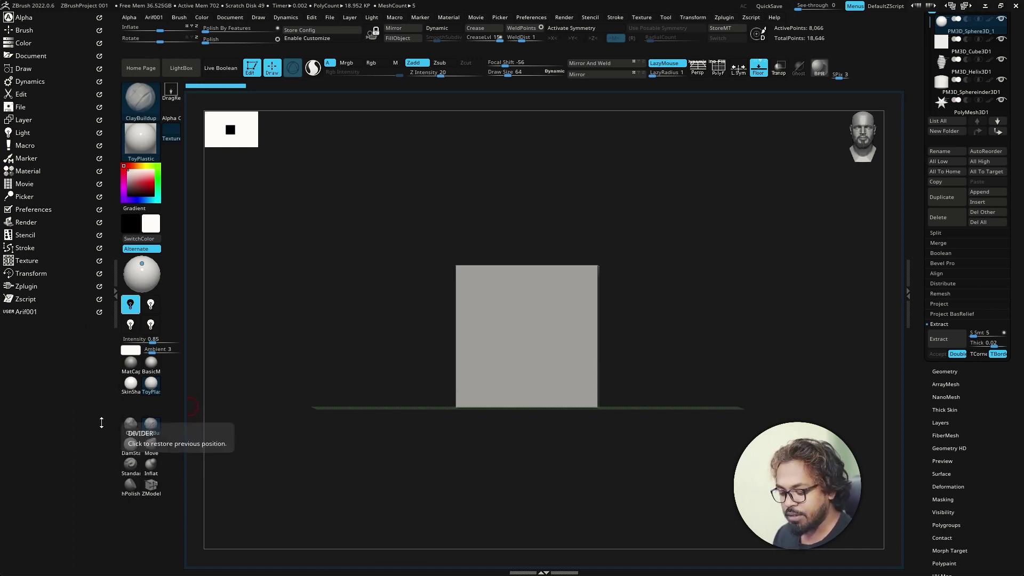
Step: Expand the Arif001 palette in the tray and pop it up at the canvas
{"action": "left_click", "coordinate": [37, 312]}
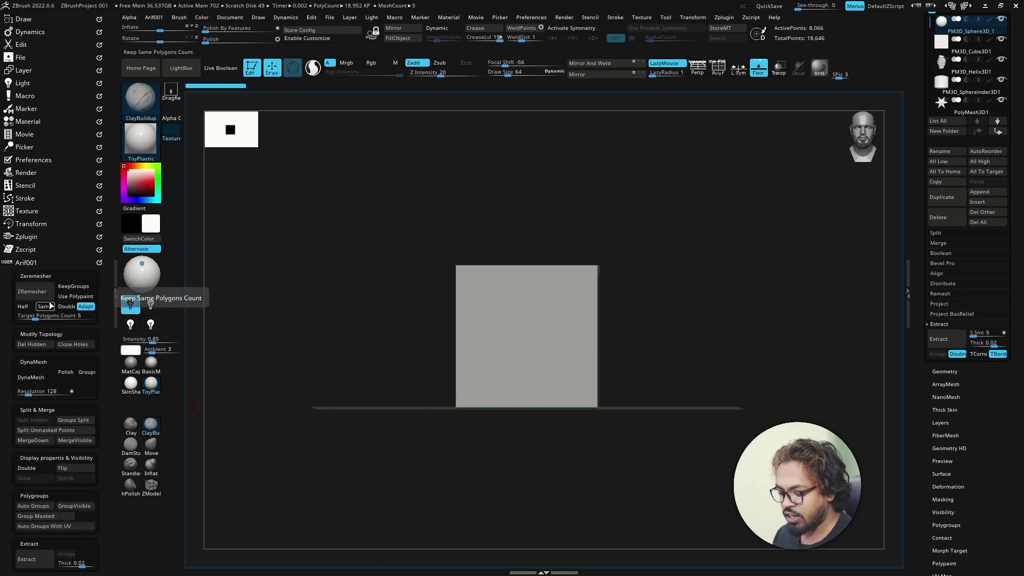
{"action": "key", "text": "ctrl"}
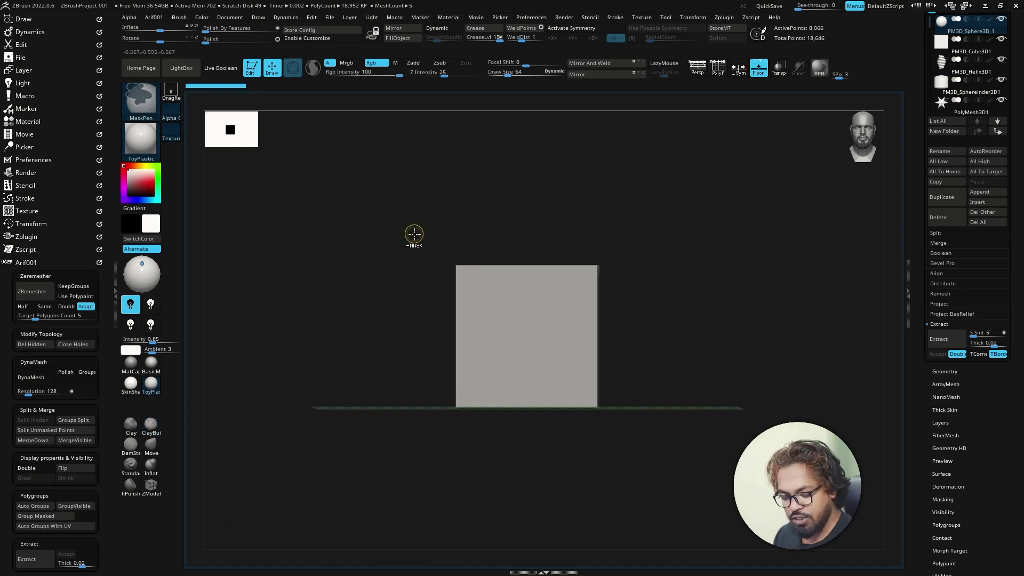
{"action": "key", "text": "space"}
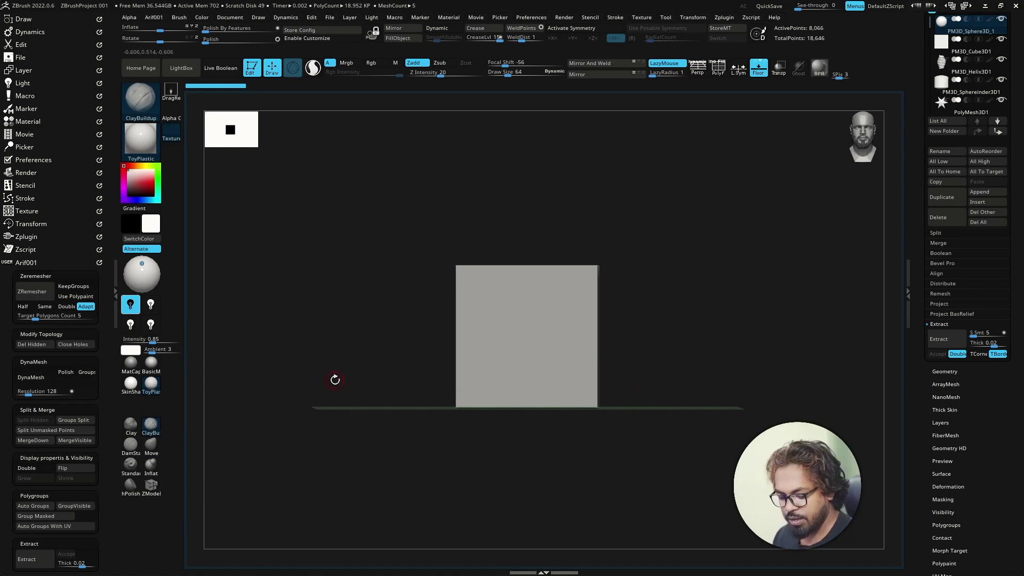
Step: Switch through the ZModeler and hPolish brushes by hotkey, ending on the Inflat brush
{"action": "key", "text": "b"}
{"action": "key", "text": "z"}
{"action": "key", "text": "m"}
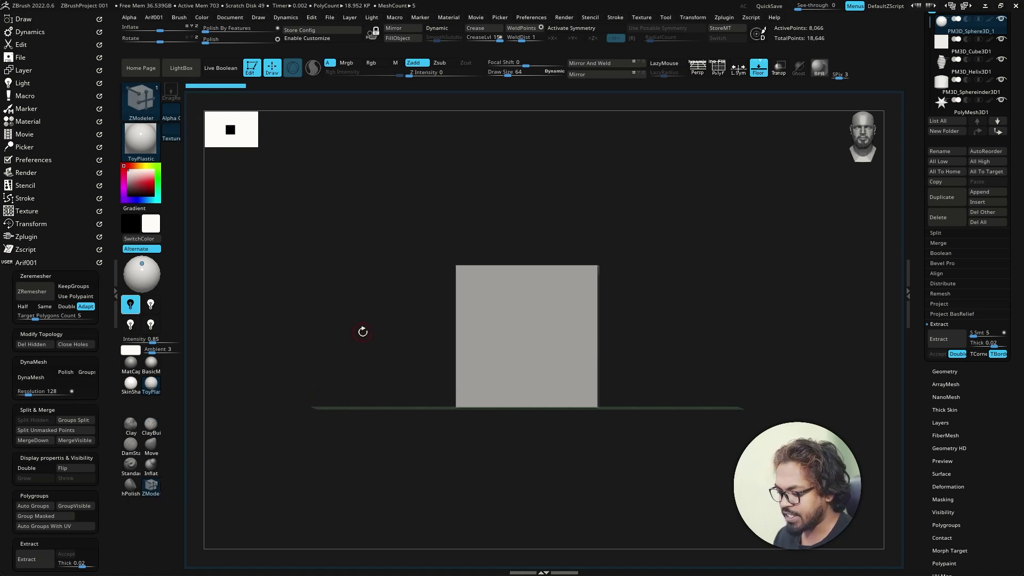
{"action": "key", "text": "b"}
{"action": "key", "text": "h"}
{"action": "key", "text": "p"}
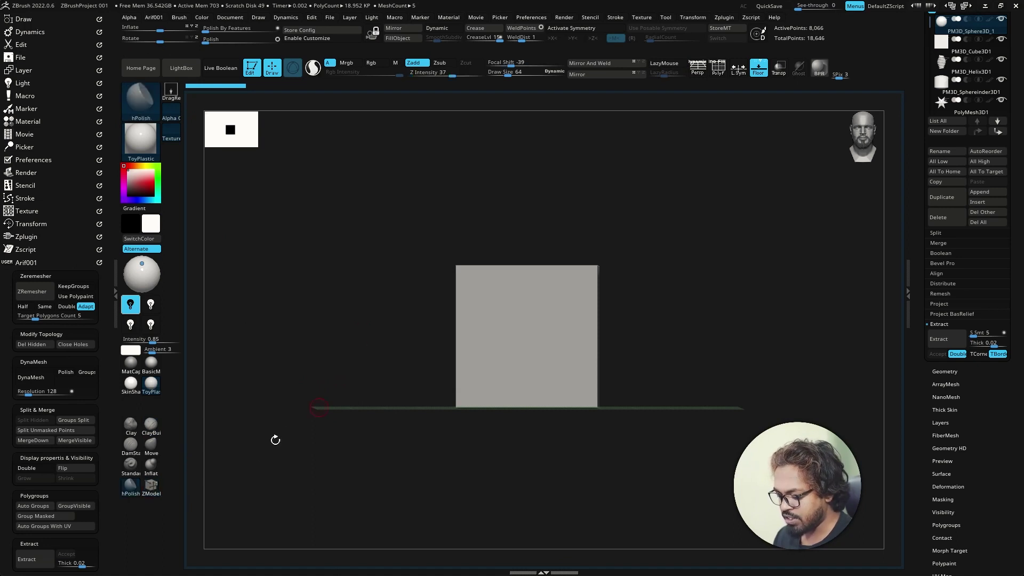
{"action": "left_click", "coordinate": [151, 464]}
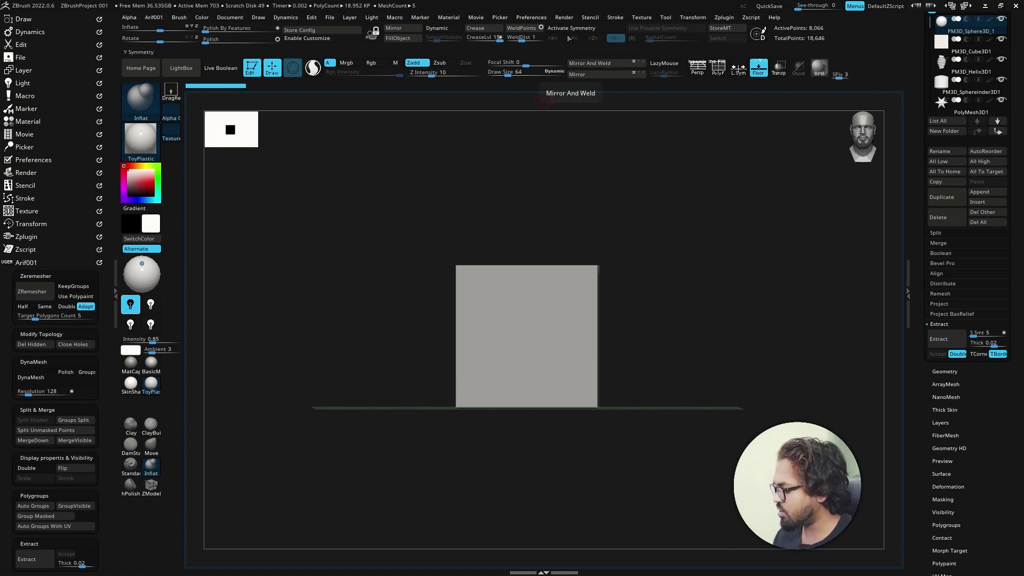
Step: Store the current hotkeys as startup defaults under Preferences > Hotkeys
{"action": "left_click", "coordinate": [528, 17]}
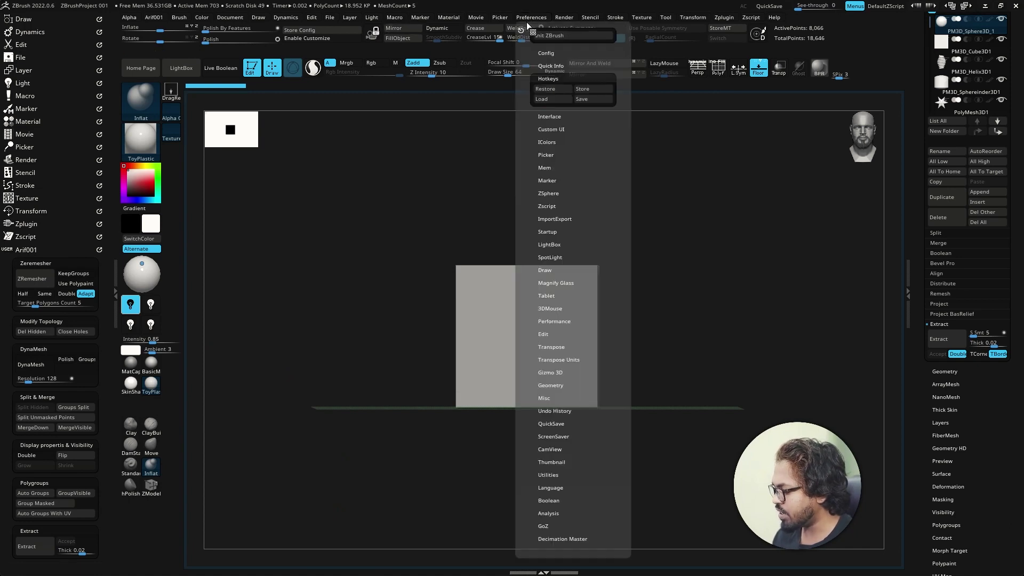
{"action": "left_click", "coordinate": [584, 92]}
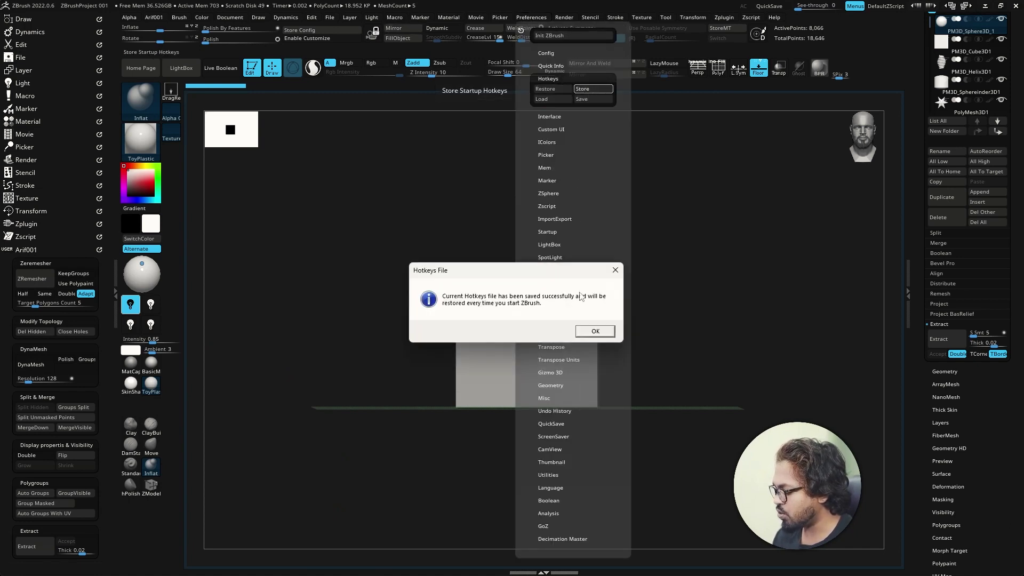
{"action": "left_click", "coordinate": [594, 332]}
{"action": "left_click", "coordinate": [521, 30]}
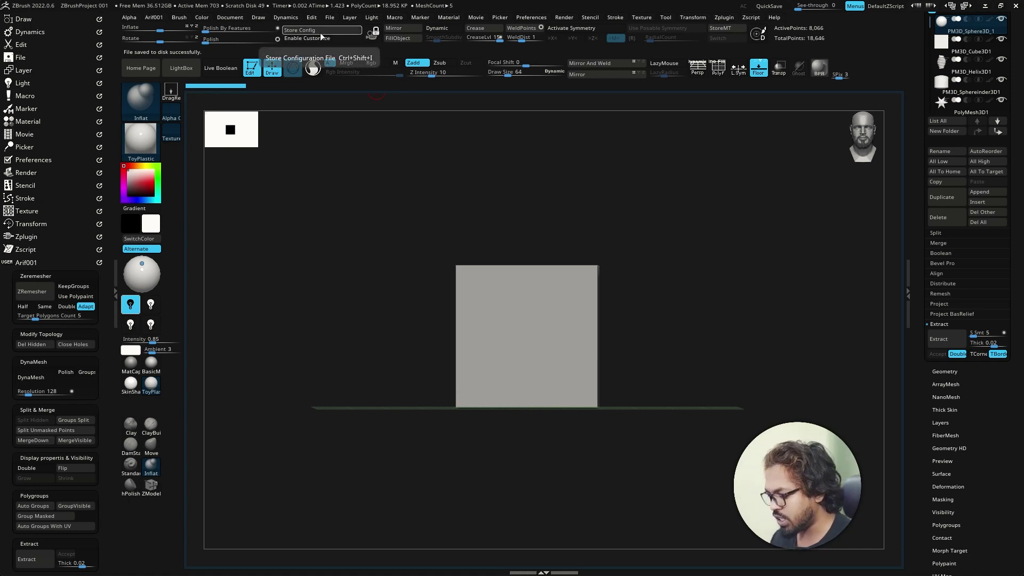
Step: Store the master configuration with Config > Store Config and begin saving the UI configuration file
{"action": "left_click", "coordinate": [537, 18]}
{"action": "left_click", "coordinate": [544, 53]}
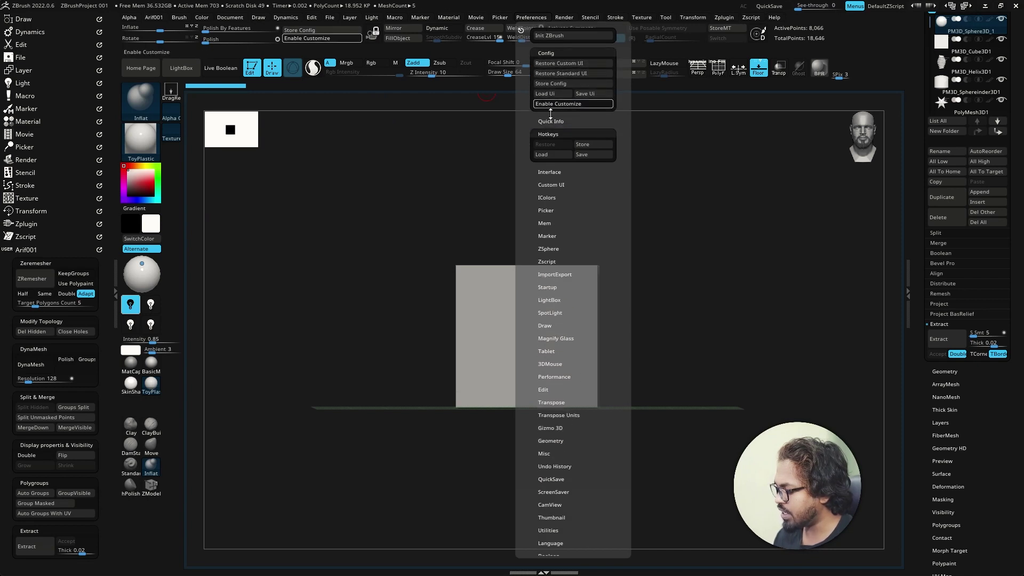
{"action": "left_click", "coordinate": [559, 84]}
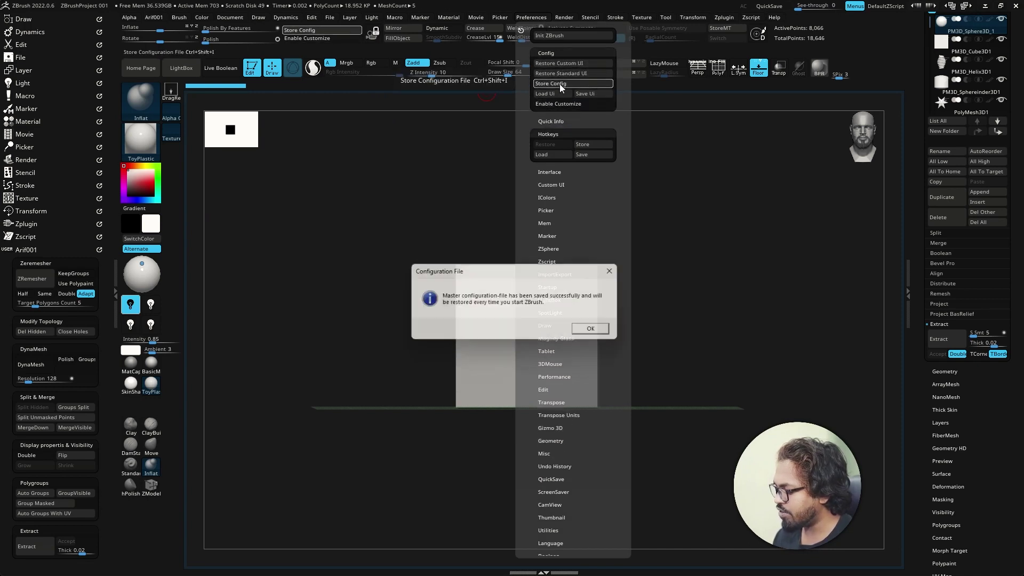
{"action": "left_click", "coordinate": [593, 333]}
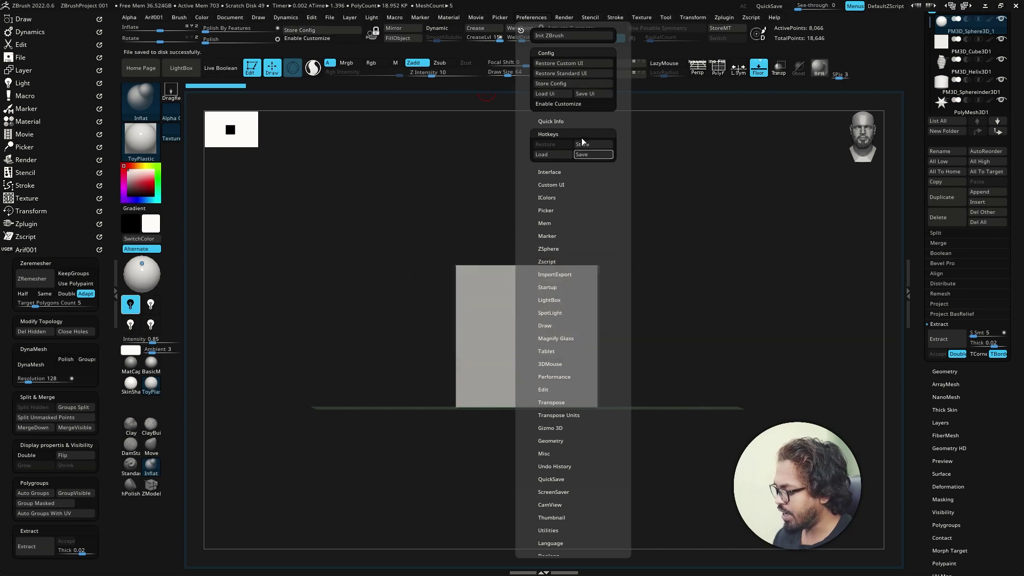
{"action": "left_click", "coordinate": [584, 92]}
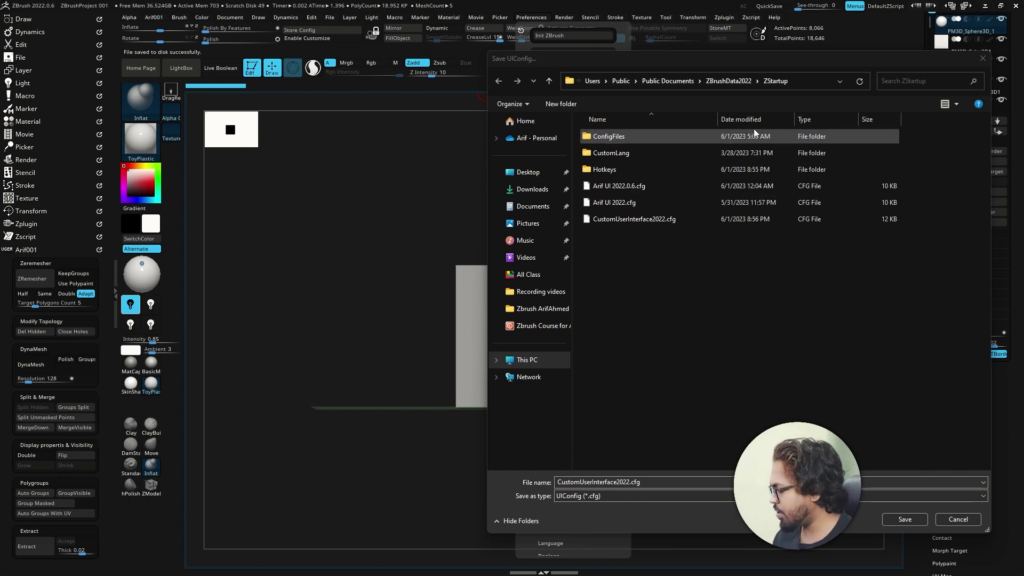
Step: Point the save dialog at the J:\All Class\Zbrush Class folder
{"action": "left_click", "coordinate": [798, 85]}
{"action": "type", "text": "J:\\All Class\\Zbrush Class"}
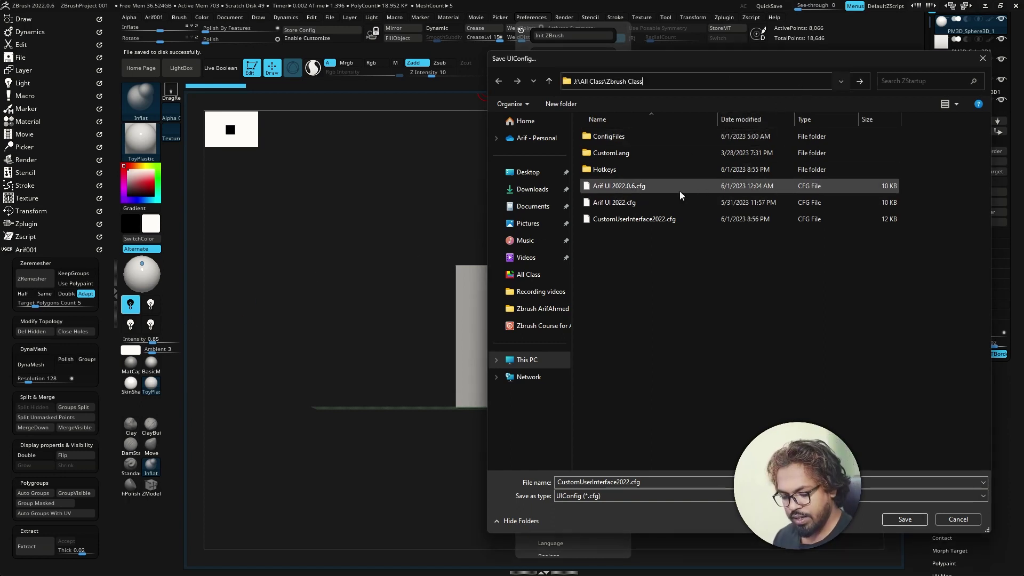
{"action": "key", "text": "Return"}
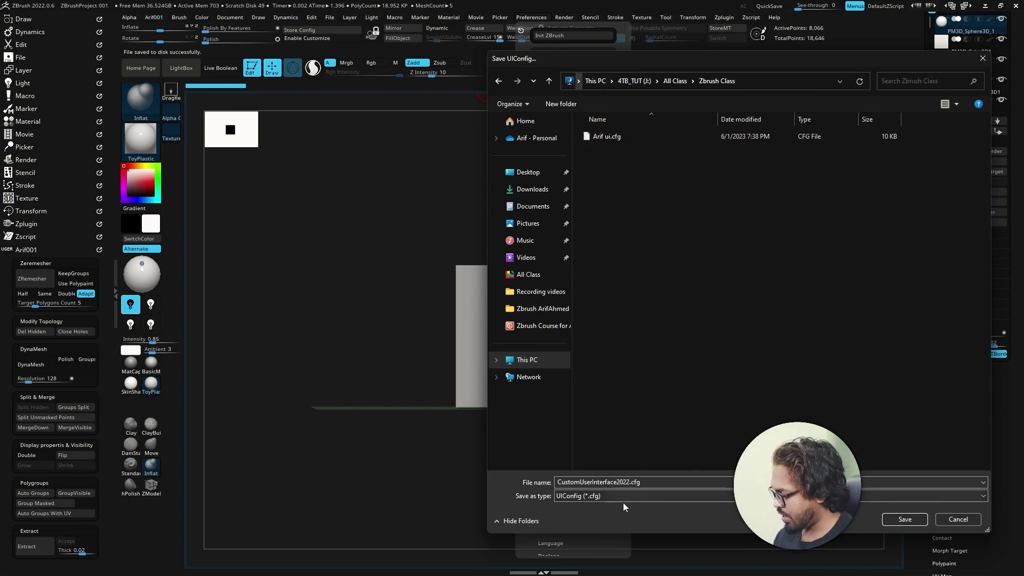
Step: Overwrite Arif ui.cfg with the UI configuration and collapse the Arif001 palette
{"action": "double_click", "coordinate": [631, 483]}
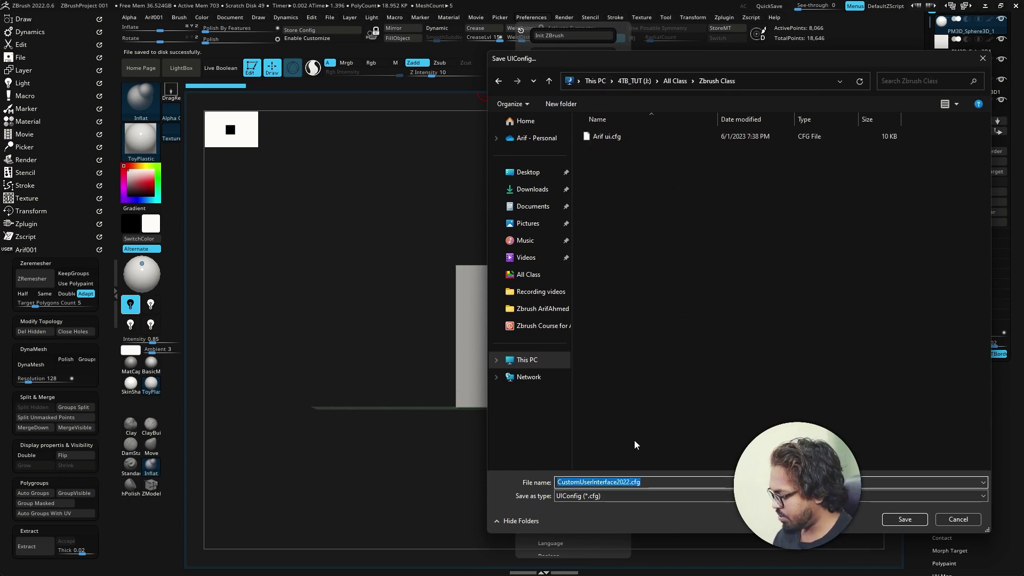
{"action": "left_click", "coordinate": [629, 137]}
{"action": "left_click", "coordinate": [906, 519]}
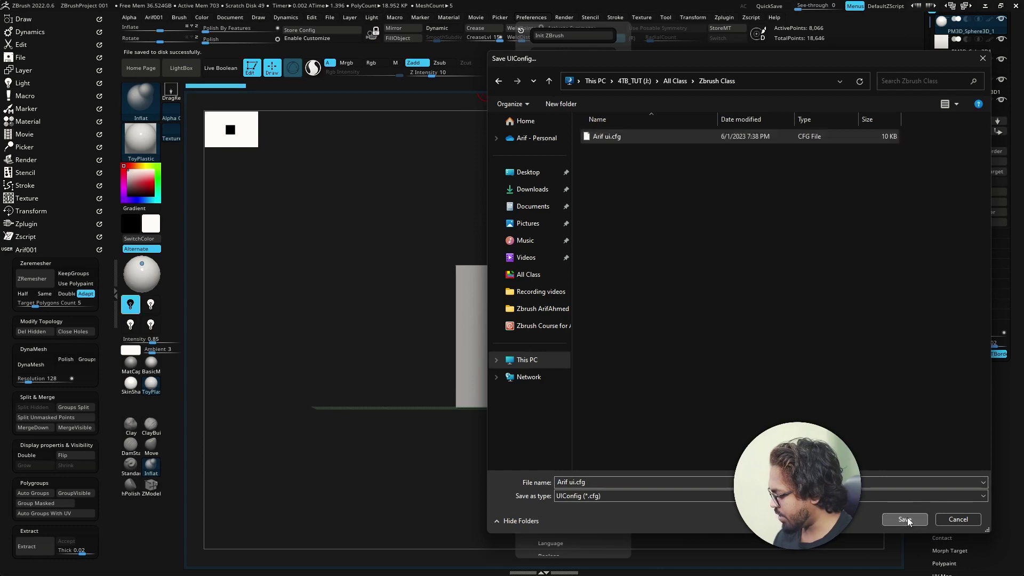
{"action": "left_click", "coordinate": [539, 297]}
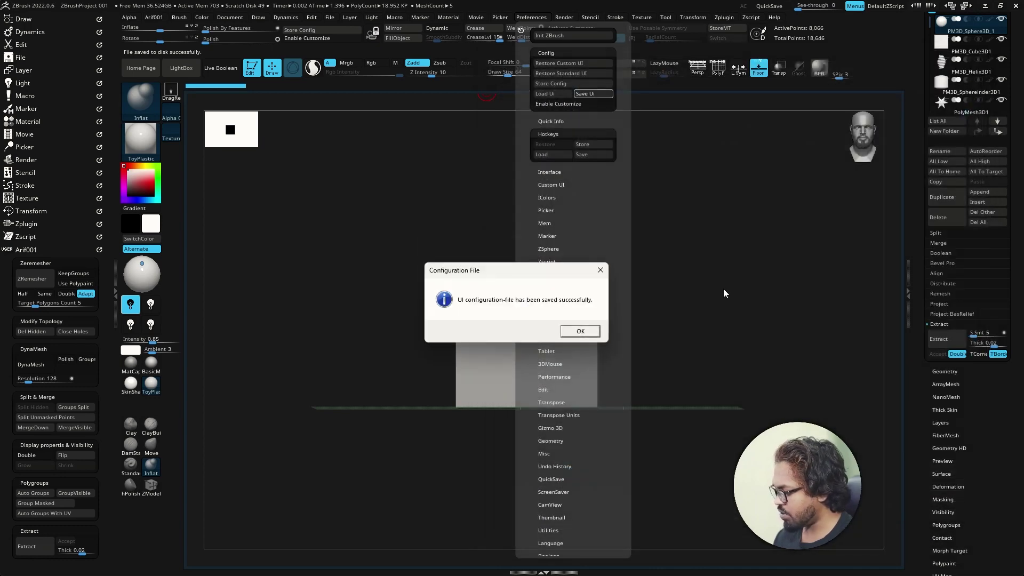
{"action": "key", "text": "Return"}
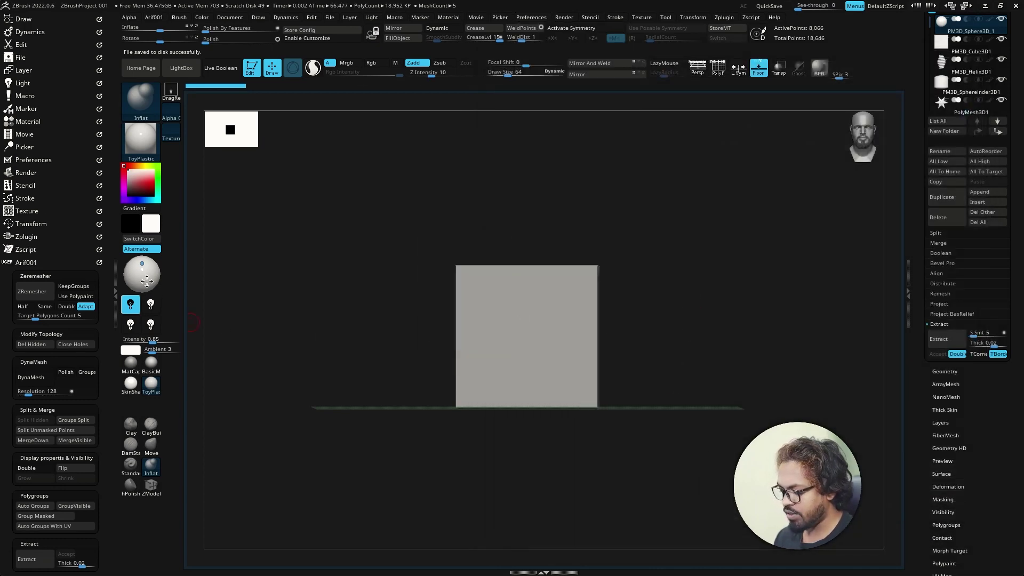
{"action": "left_click", "coordinate": [25, 262]}
{"action": "left_click_drag", "start_coordinate": [101, 359], "coordinate": [102, 376]}
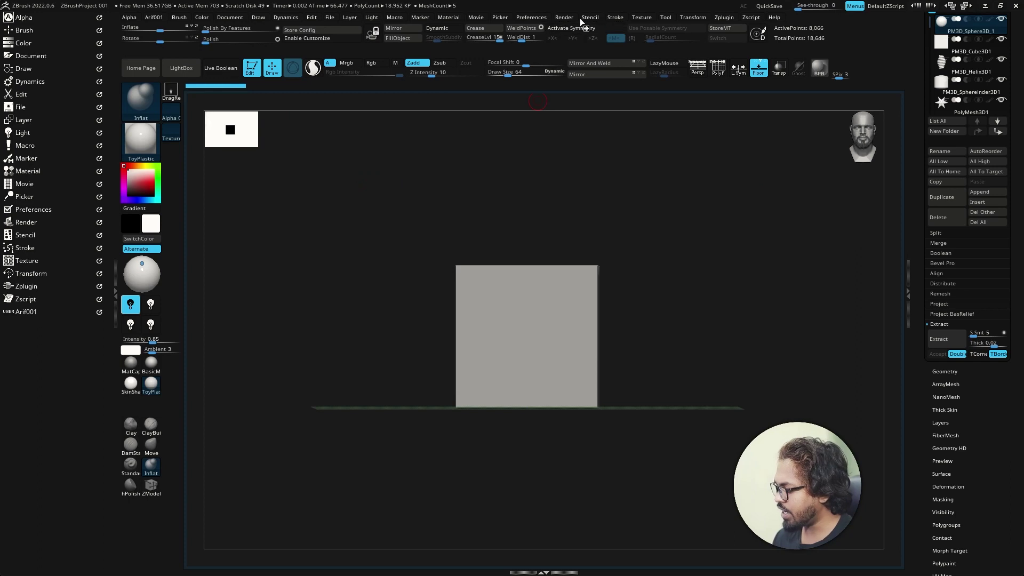
Step: Save the hotkeys as 'arif Hotkeys' in the J:\All Class\Zbrush Class folder
{"action": "left_click", "coordinate": [531, 17]}
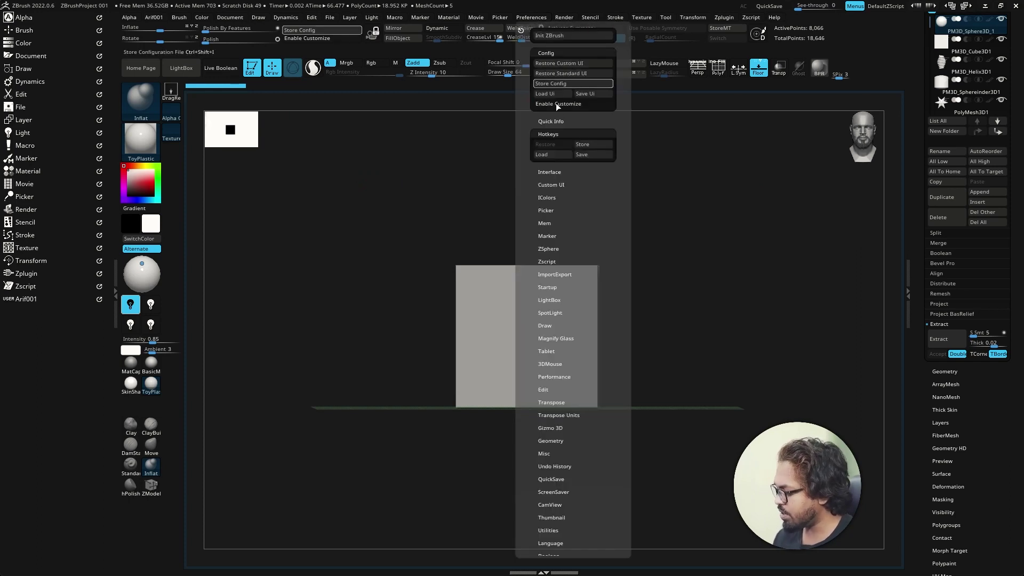
{"action": "left_click", "coordinate": [581, 154]}
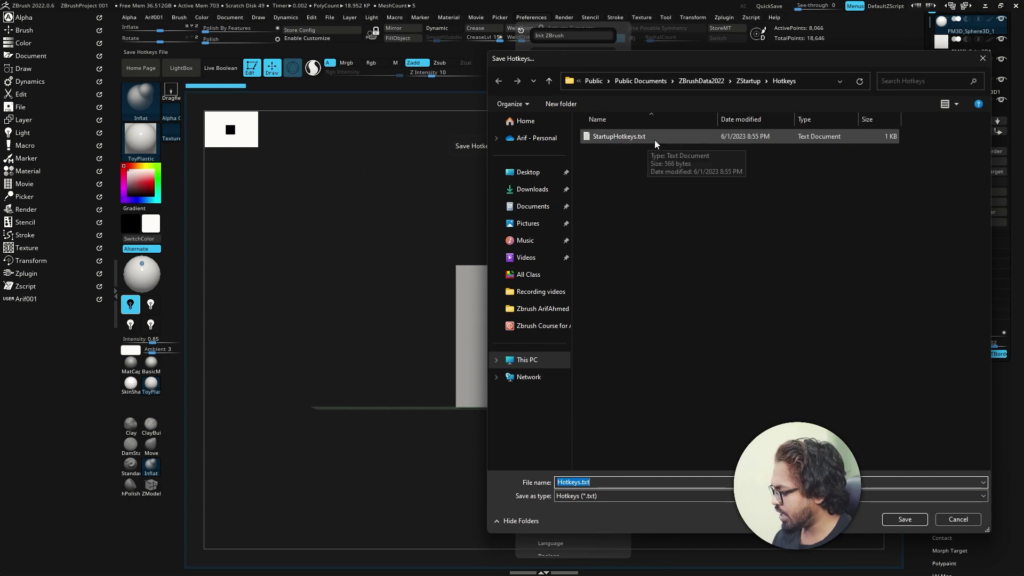
{"action": "left_click", "coordinate": [811, 81]}
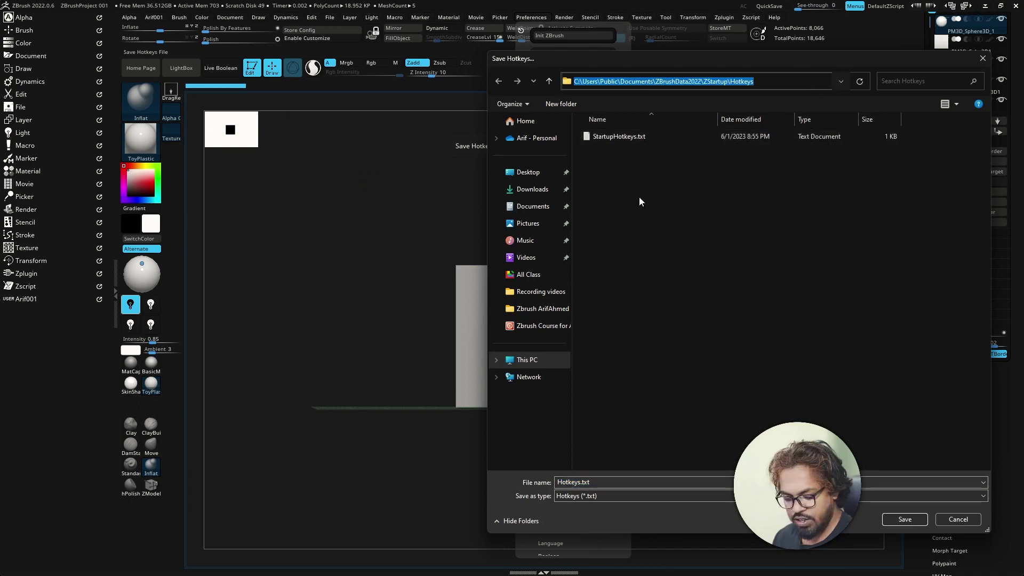
{"action": "type", "text": "J:\\All Class\\Zbrush Class"}
{"action": "key", "text": "Return"}
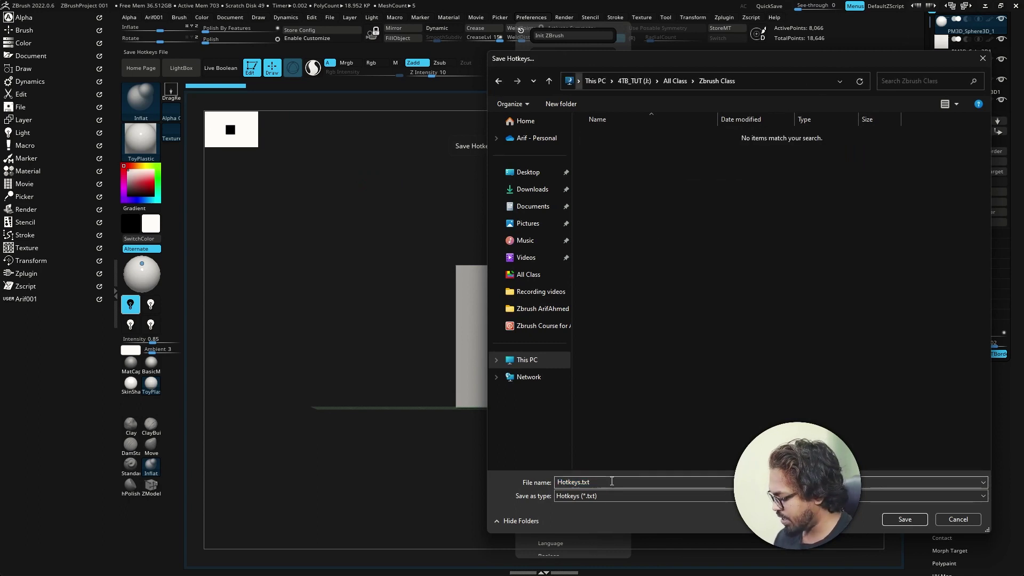
{"action": "type", "text": "ar"}
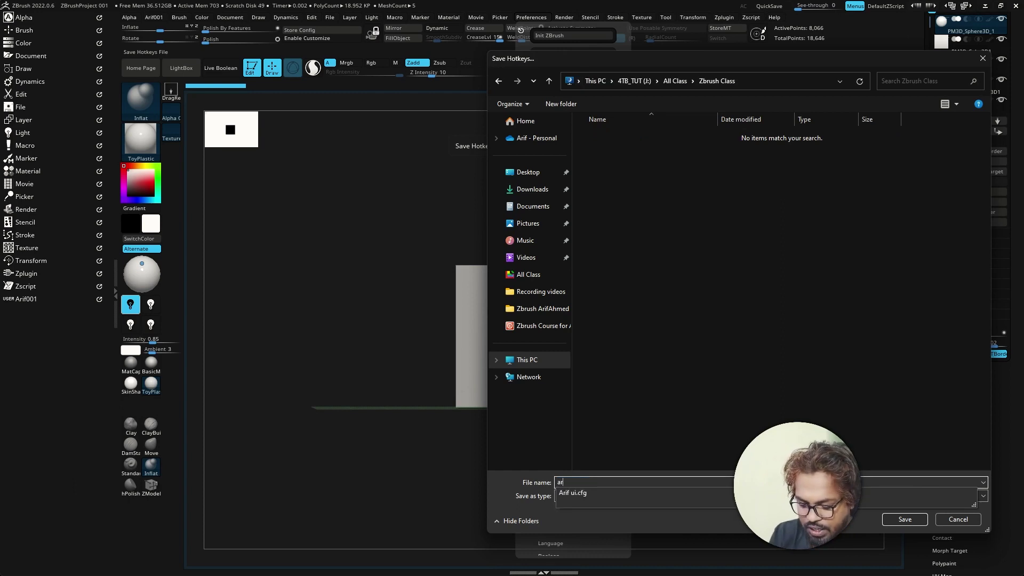
{"action": "type", "text": "ifHot"}
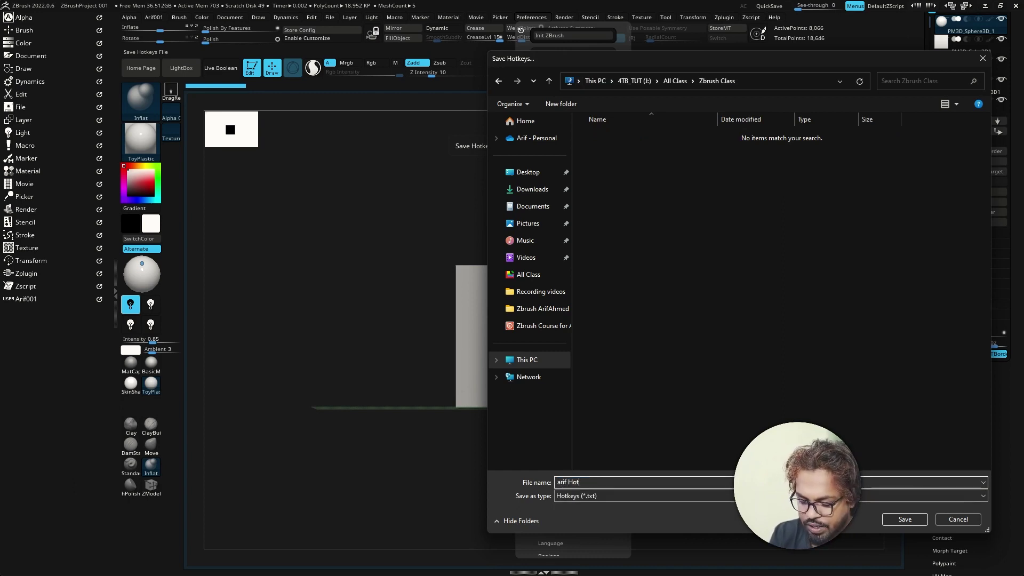
{"action": "type", "text": "s"}
{"action": "key", "text": "Return"}
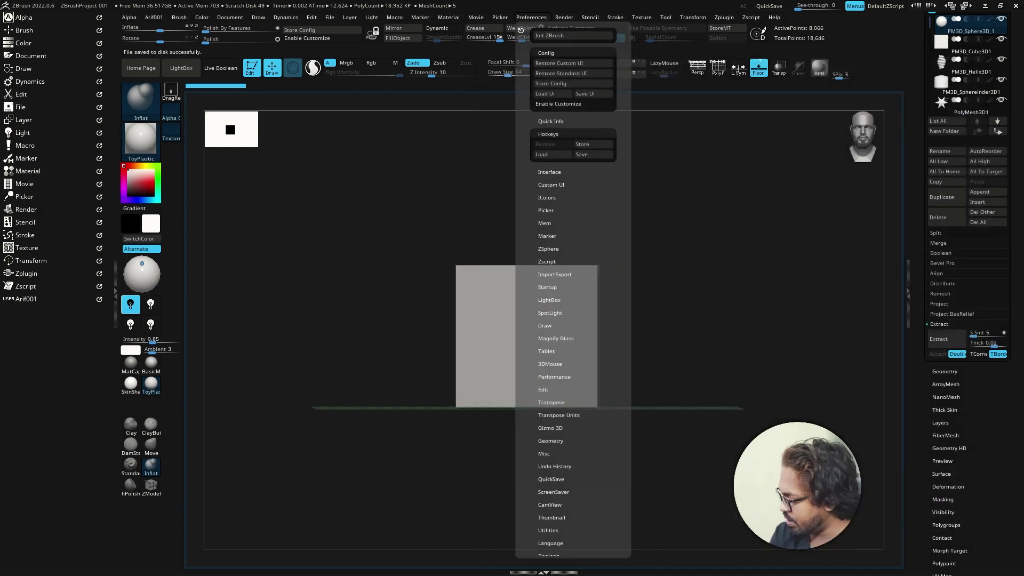
{"action": "left_click_drag", "start_coordinate": [614, 457], "coordinate": [239, 472]}
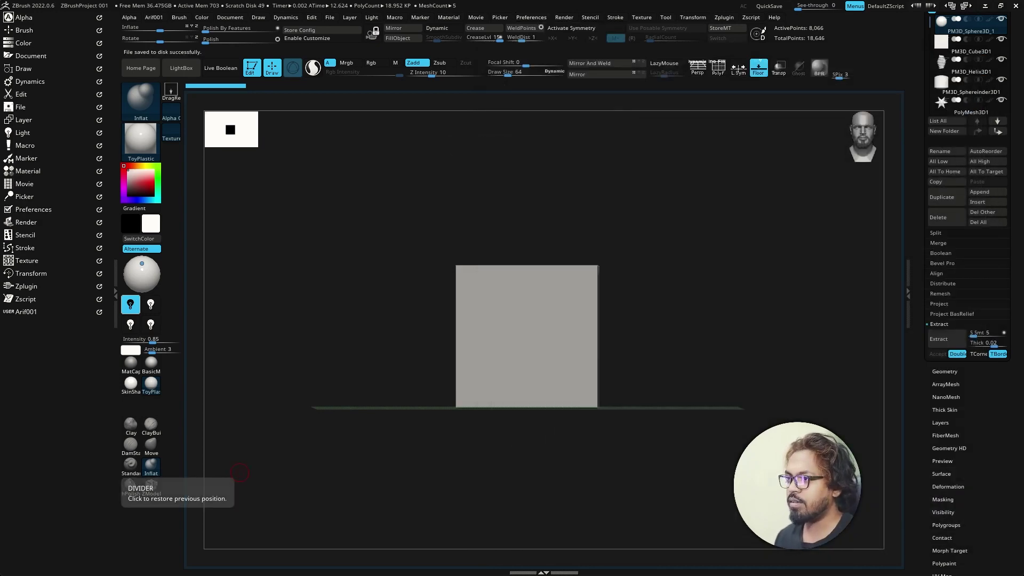
Step: Check the Zbrush Class folder window, then expand the interface colour settings in Preferences
{"action": "key", "text": "alt+Tab"}
{"action": "left_click_drag", "start_coordinate": [428, 354], "coordinate": [862, 245]}
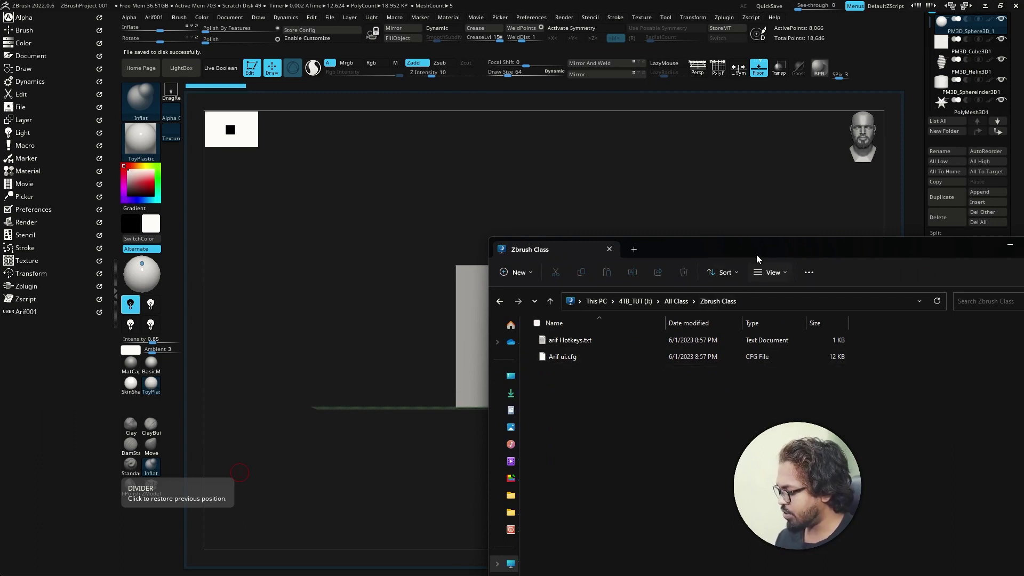
{"action": "left_click", "coordinate": [533, 17]}
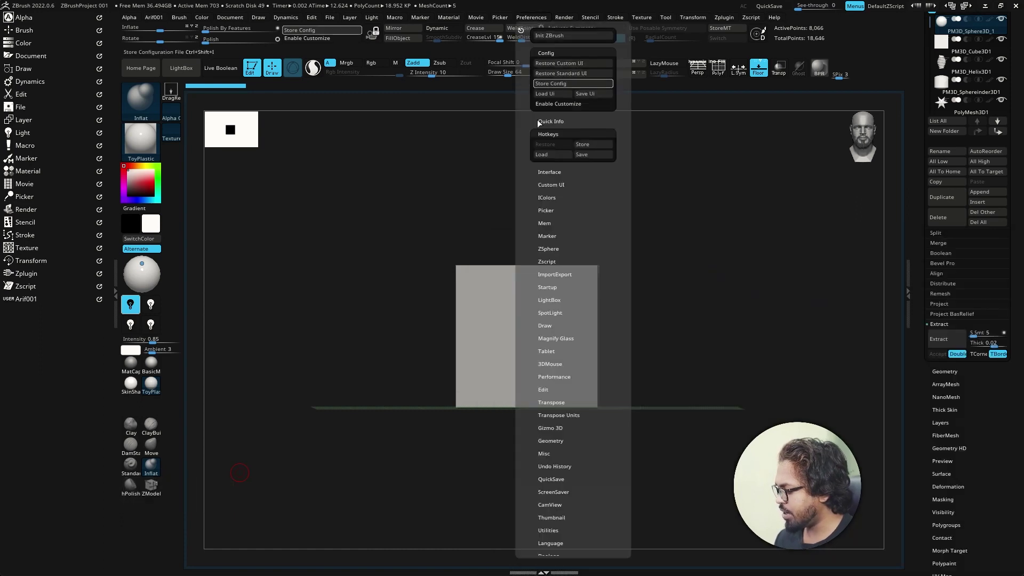
{"action": "left_click", "coordinate": [546, 198]}
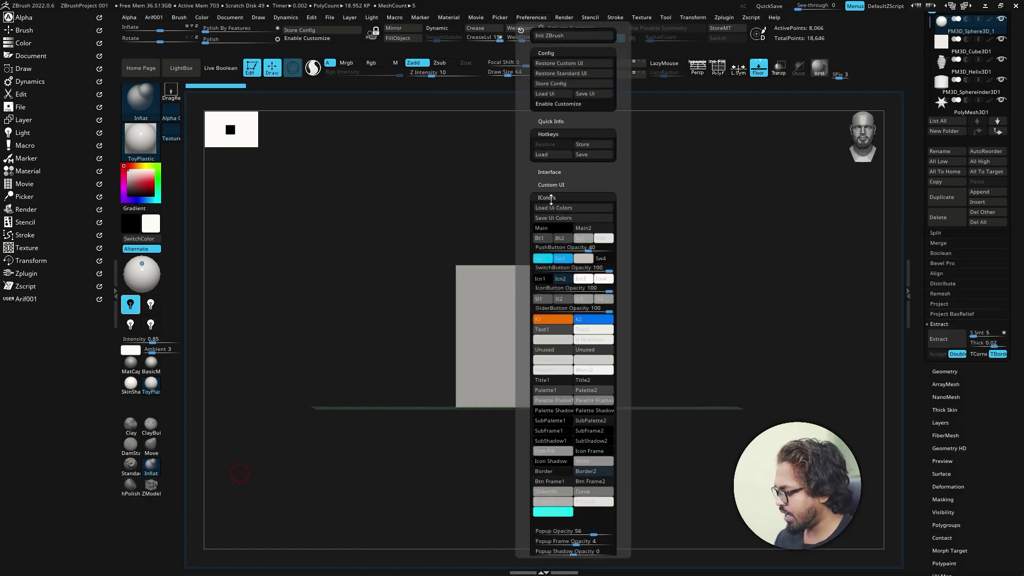
Step: Save the UI colours to a file named 'Arif Ui Color' and confirm
{"action": "left_click", "coordinate": [558, 219]}
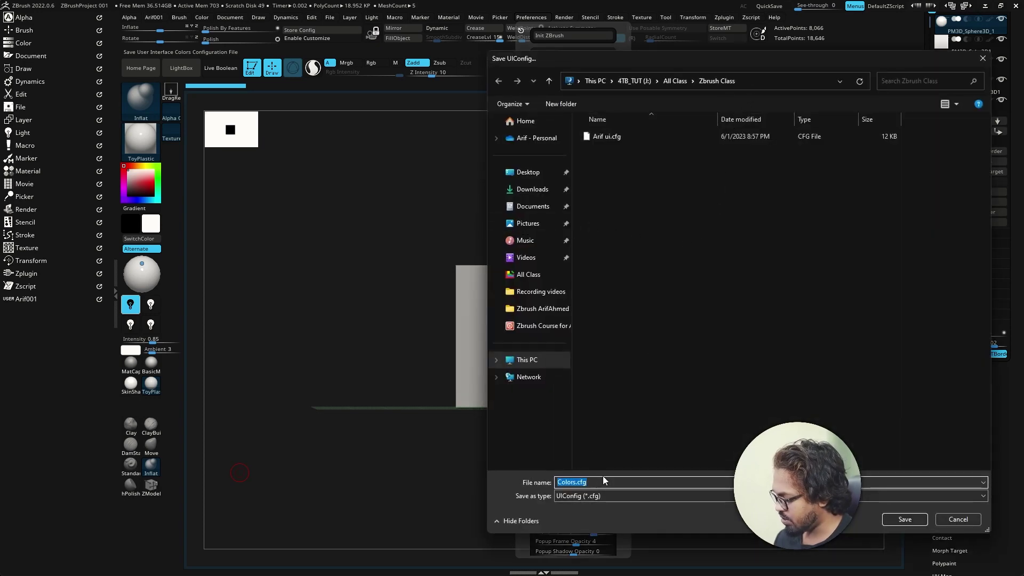
{"action": "type", "text": "Arif"}
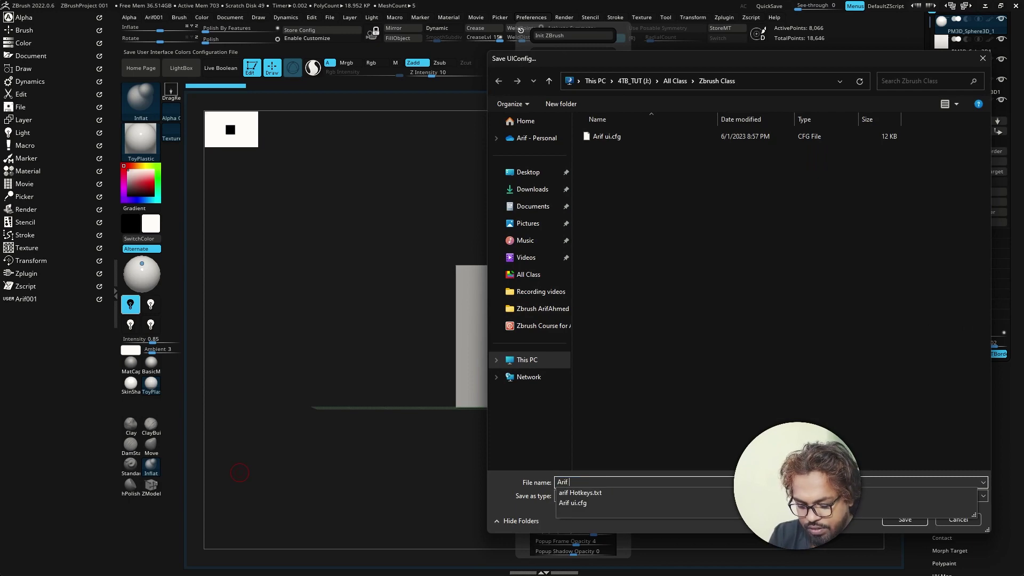
{"action": "type", "text": " Ui Co"}
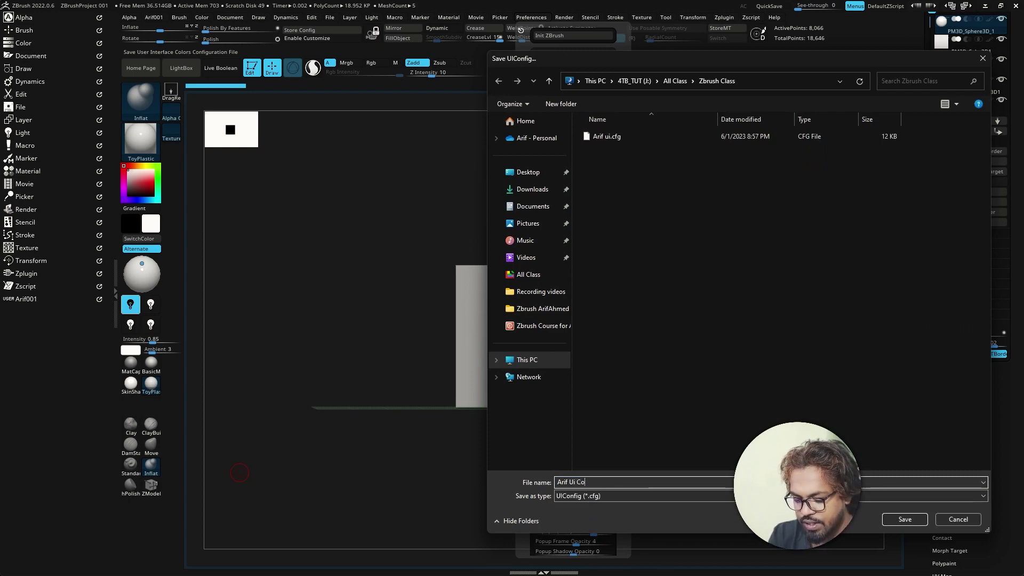
{"action": "type", "text": "lor"}
{"action": "key", "text": "Return"}
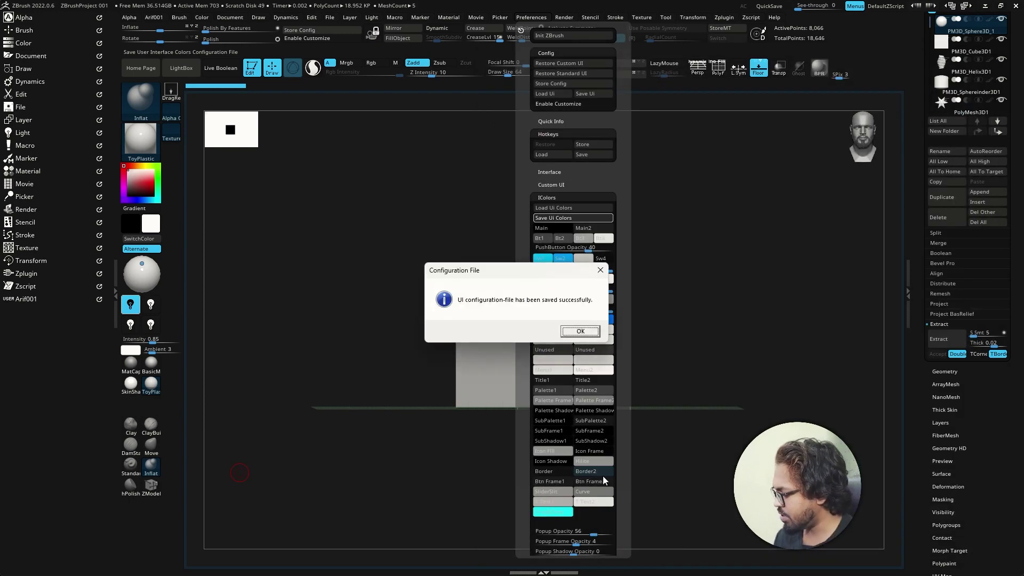
{"action": "left_click", "coordinate": [580, 332]}
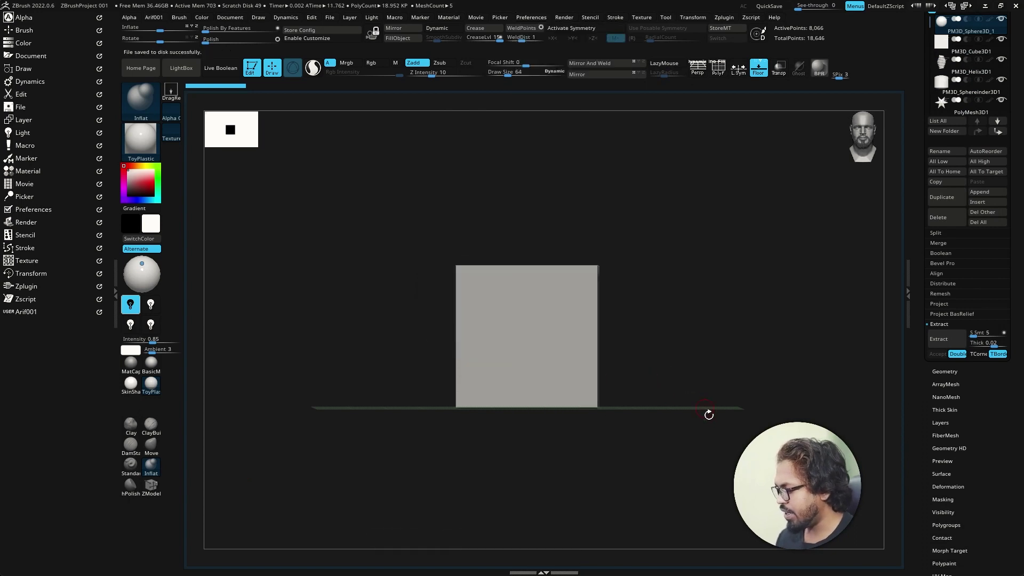
Step: Save over ZBrushProject 001.zpr, confirm the replace, then exit ZBrush choosing No
{"action": "left_click", "coordinate": [231, 18]}
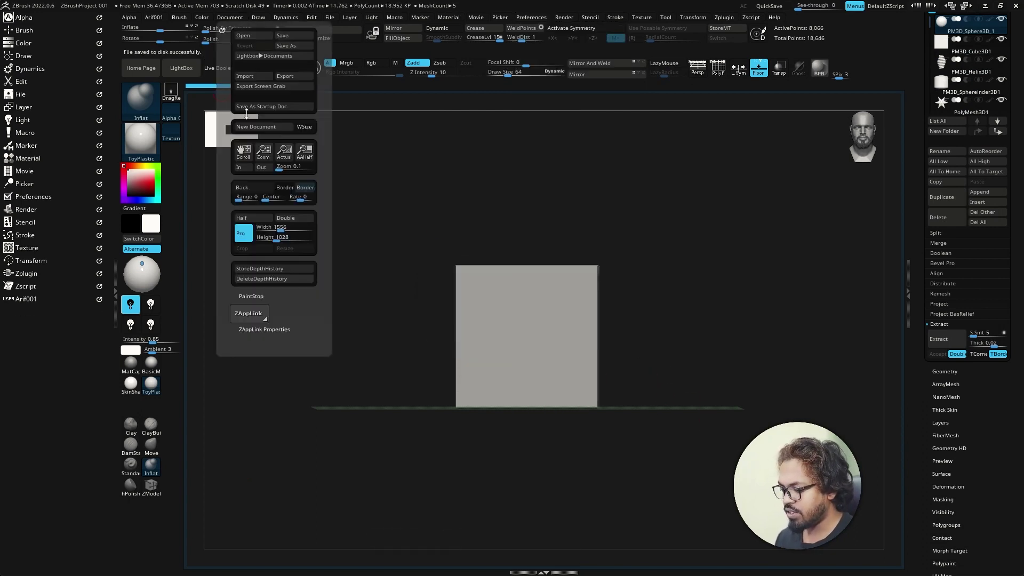
{"action": "mouse_move", "coordinate": [754, 407]}
{"action": "left_mouse_down"}
{"action": "mouse_move", "coordinate": [681, 404]}
{"action": "mouse_move", "coordinate": [731, 395]}
{"action": "mouse_move", "coordinate": [757, 404]}
{"action": "mouse_move", "coordinate": [750, 414]}
{"action": "mouse_move", "coordinate": [768, 400]}
{"action": "left_mouse_up"}
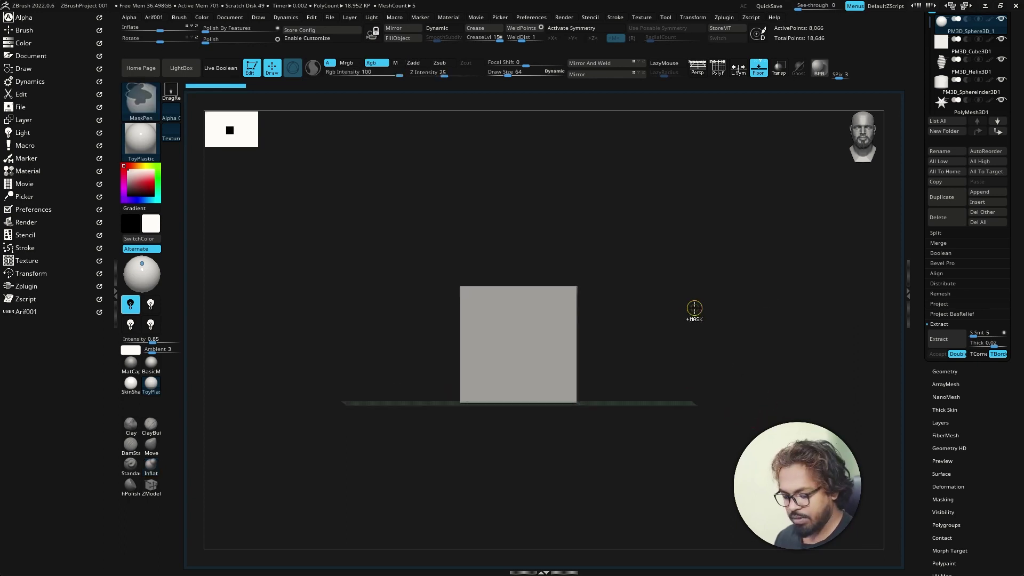
{"action": "key", "text": "ctrl+s"}
{"action": "left_click", "coordinate": [899, 520]}
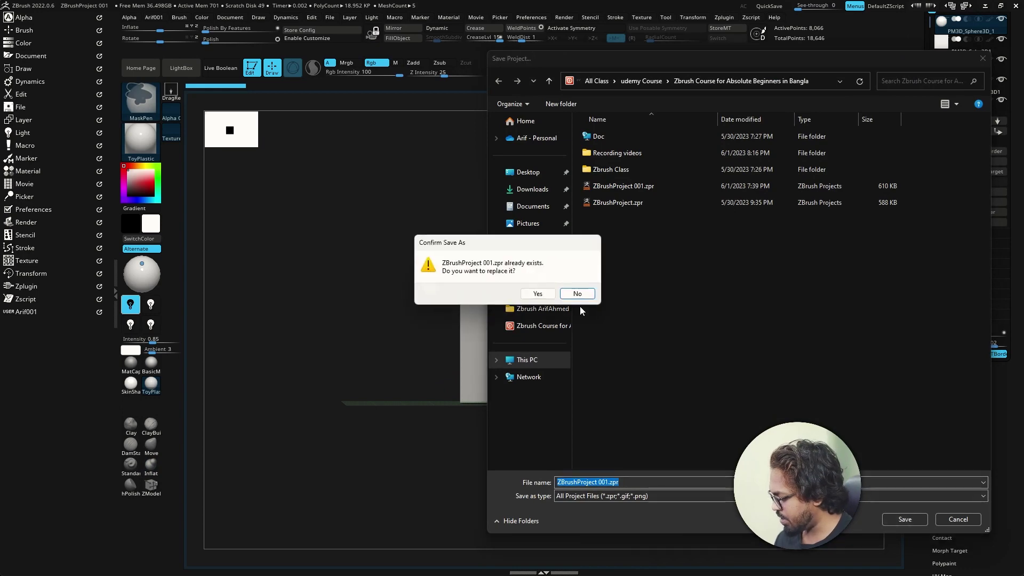
{"action": "left_click", "coordinate": [580, 298]}
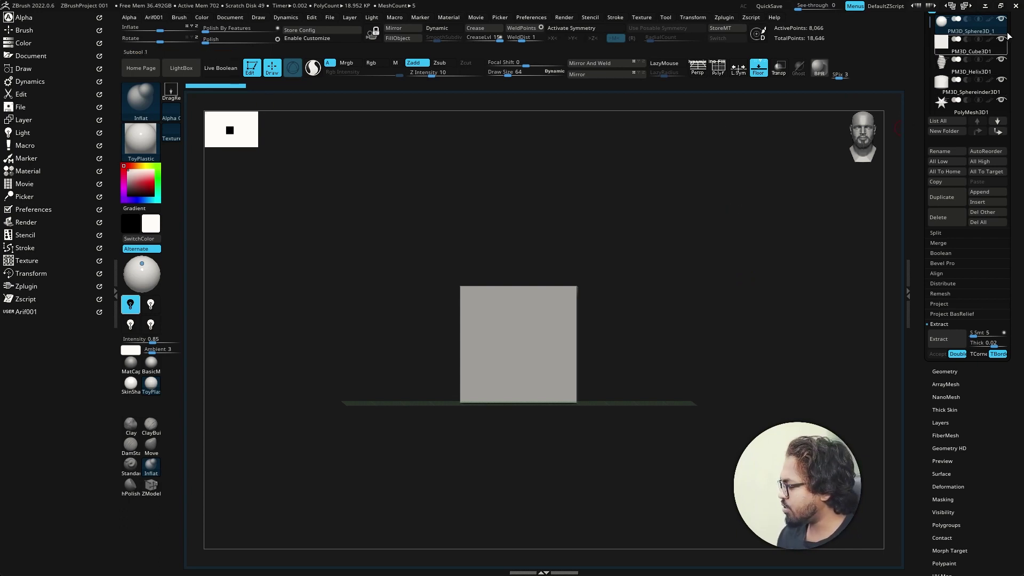
{"action": "left_click", "coordinate": [1015, 7]}
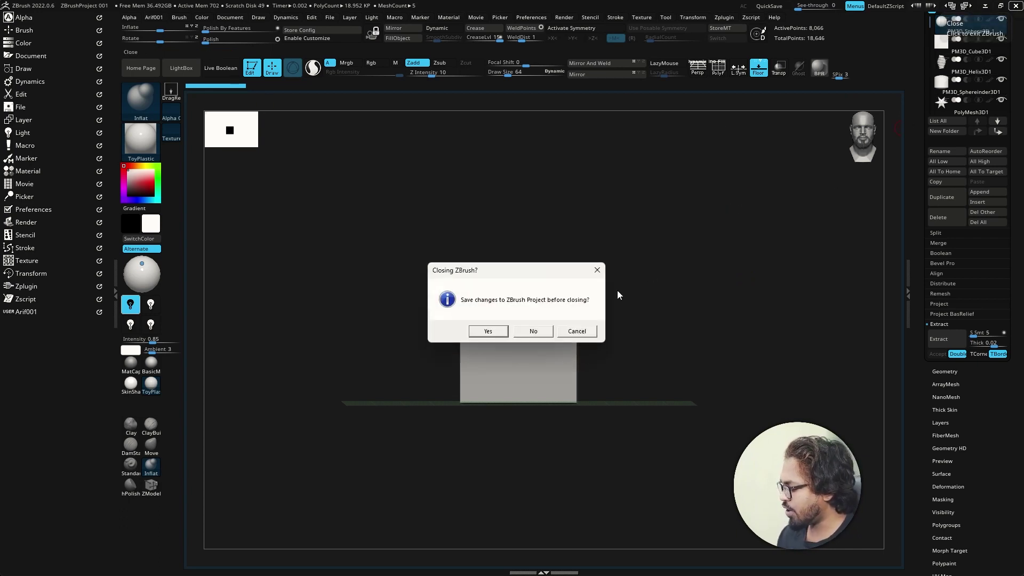
{"action": "left_click", "coordinate": [523, 334]}
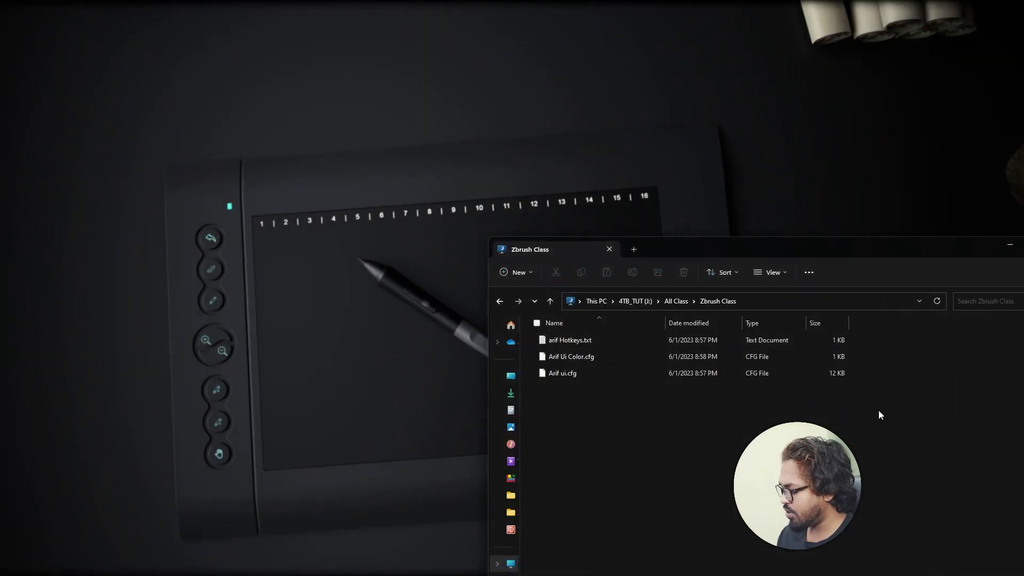
Step: Minimize the File Explorer window showing the Zbrush Class folder
{"action": "left_click", "coordinate": [1010, 244]}
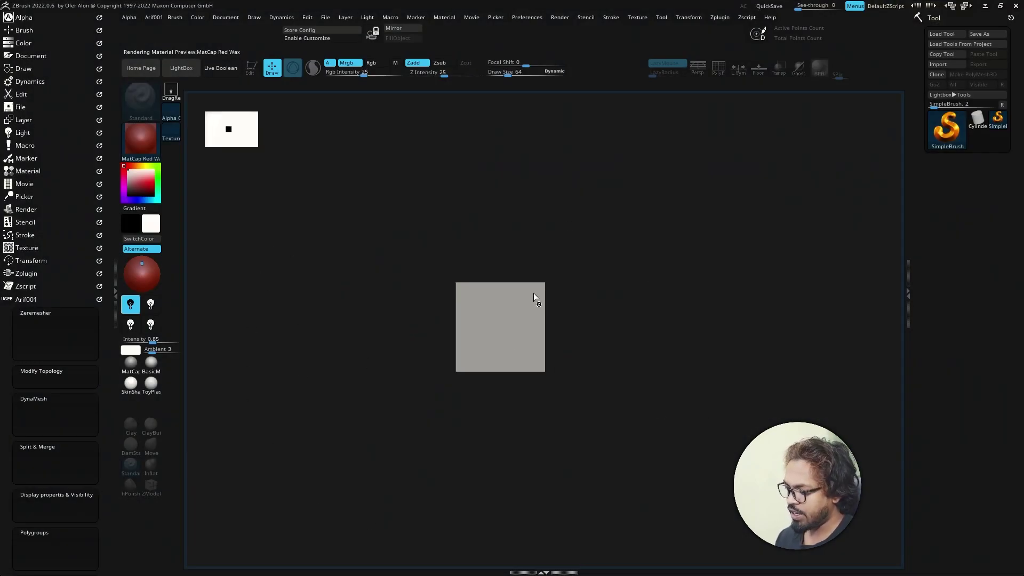
Step: Dismiss the startup Home Page and LightBox, and collapse the Arif001 custom menu
{"action": "left_click", "coordinate": [222, 16]}
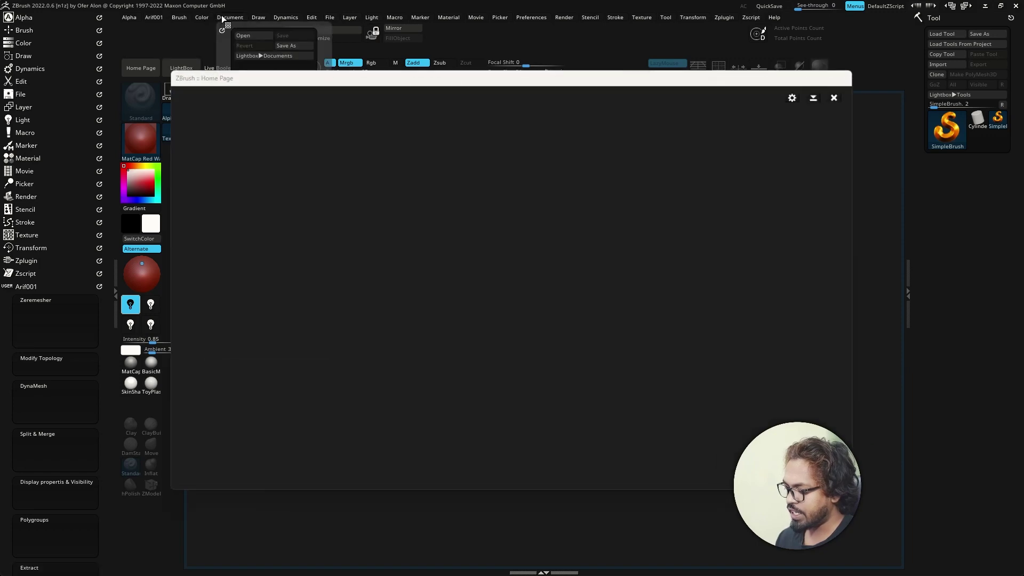
{"action": "left_click", "coordinate": [840, 95]}
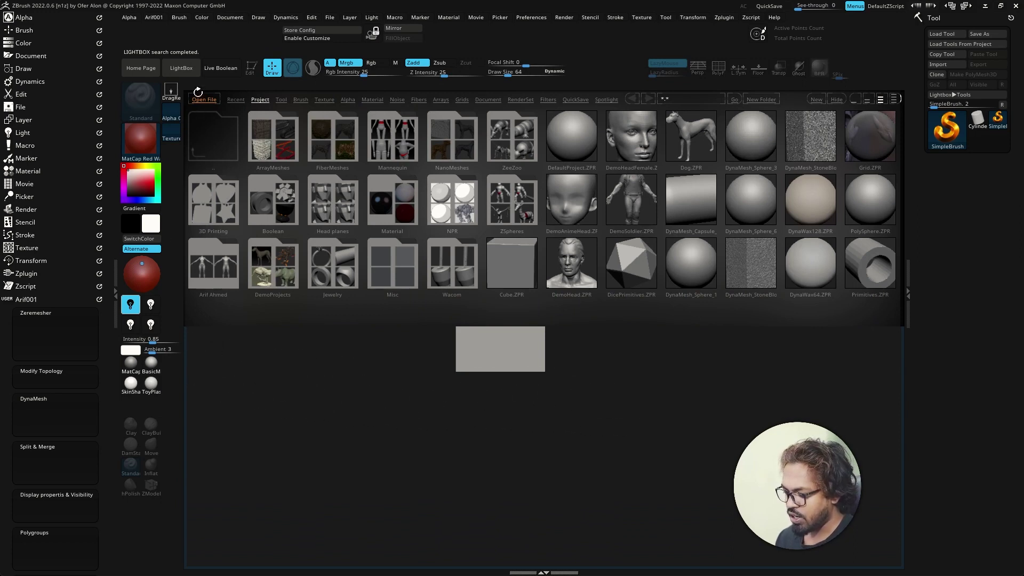
{"action": "scroll", "coordinate": [32, 299], "scroll_direction": "down", "scroll_amount": 3}
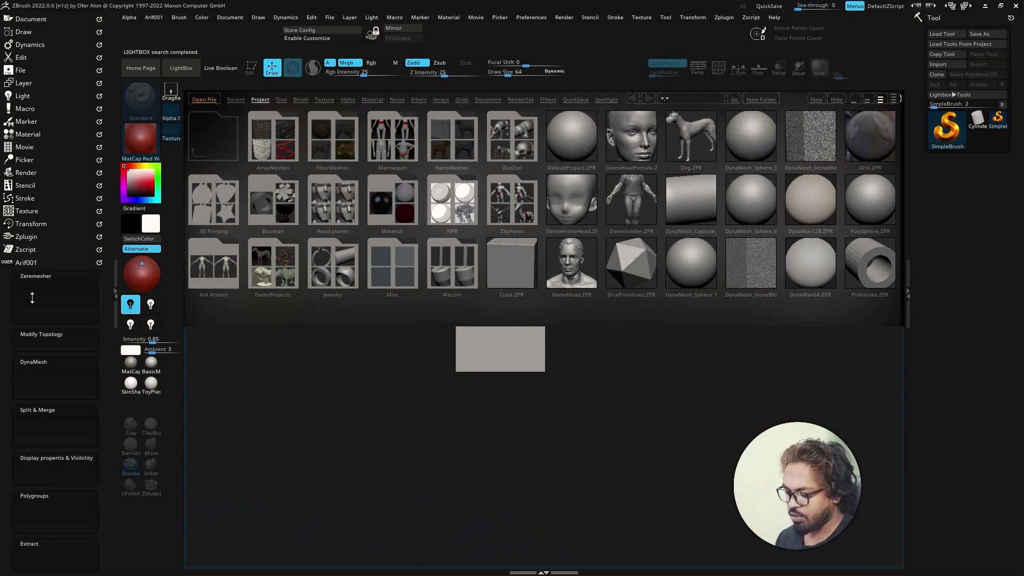
{"action": "left_click", "coordinate": [34, 263]}
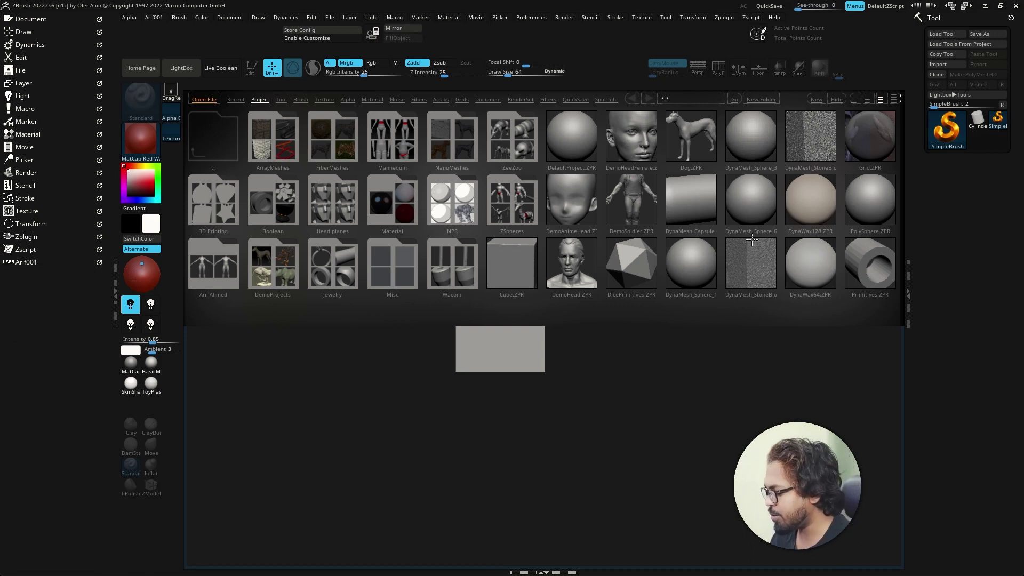
{"action": "left_click", "coordinate": [180, 71]}
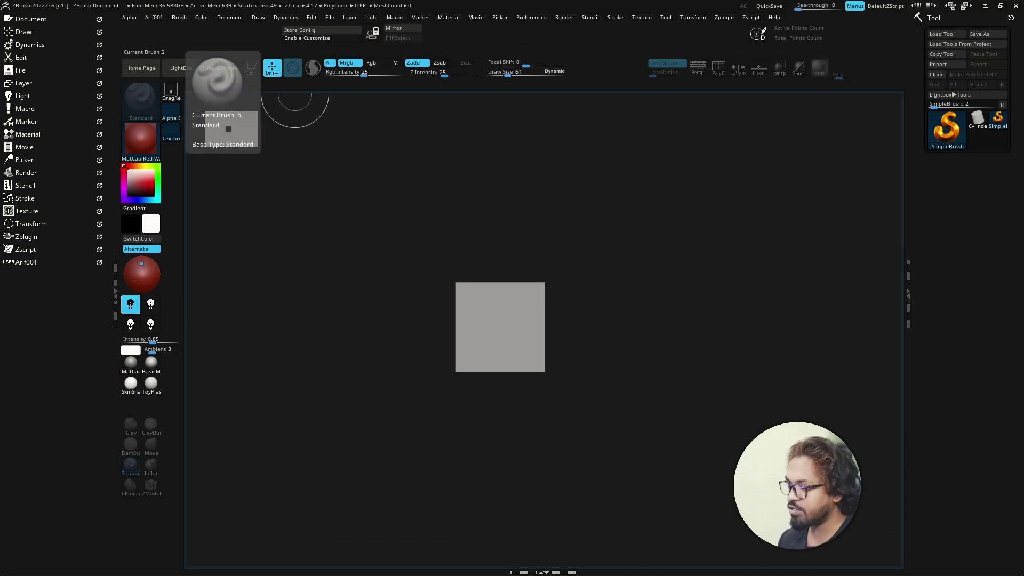
{"action": "left_click_drag", "start_coordinate": [0, 152], "coordinate": [613, 152]}
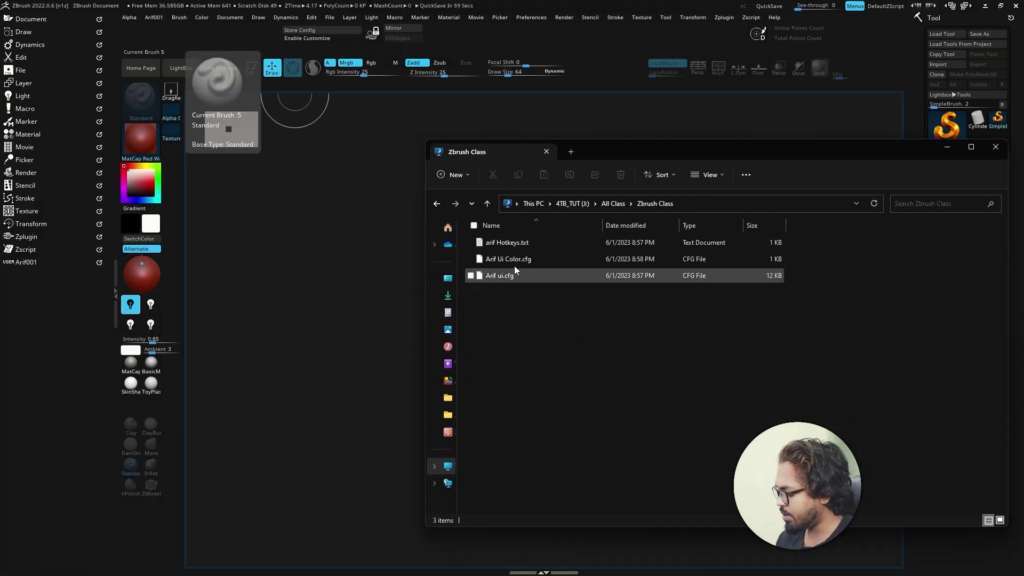
{"action": "left_click_drag", "start_coordinate": [754, 339], "coordinate": [521, 245]}
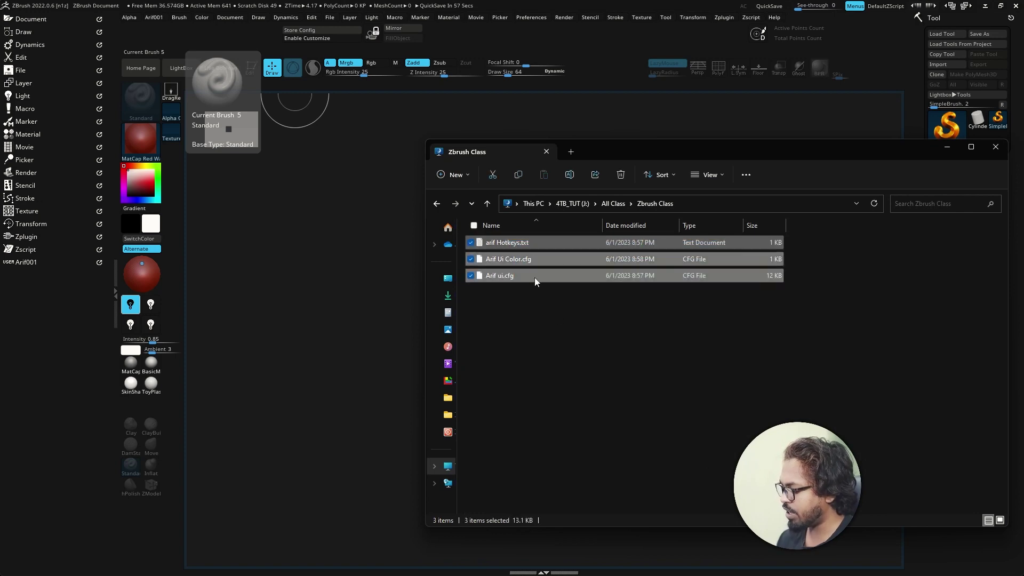
{"action": "left_click", "coordinate": [571, 332]}
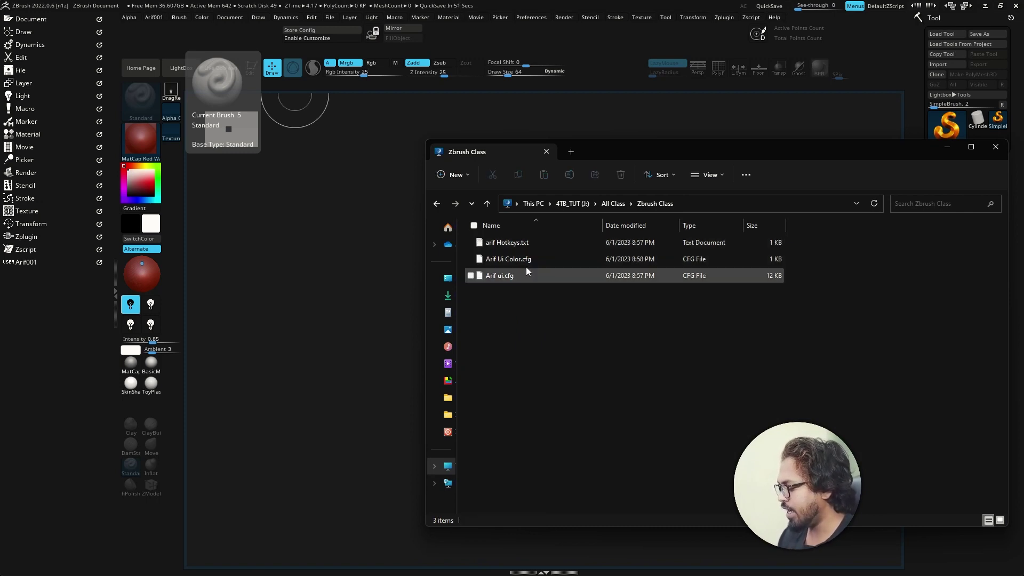
{"action": "left_click_drag", "start_coordinate": [541, 323], "coordinate": [507, 239]}
{"action": "left_click", "coordinate": [540, 321]}
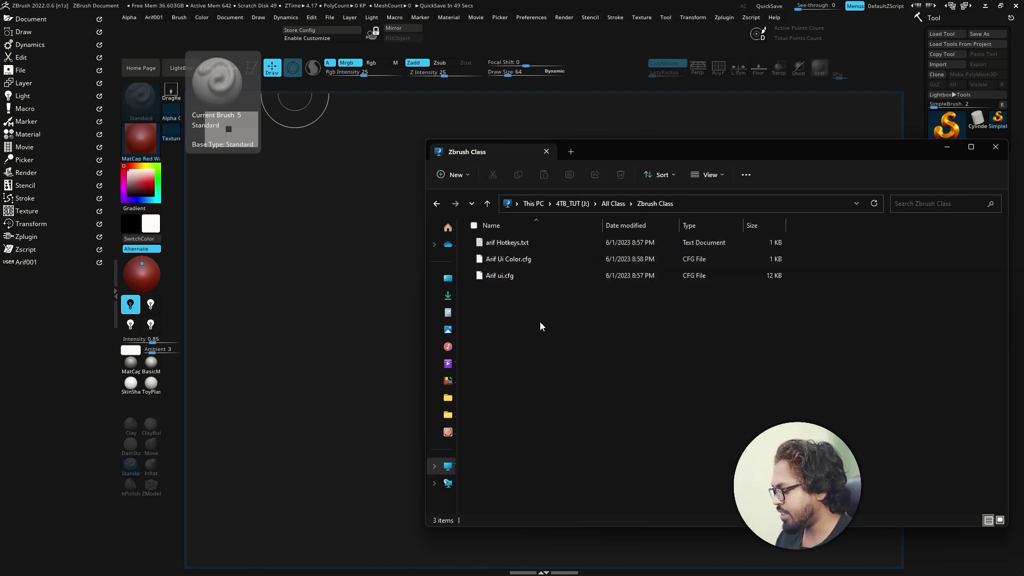
{"action": "mouse_move", "coordinate": [754, 323]}
{"action": "left_mouse_down"}
{"action": "mouse_move", "coordinate": [515, 238]}
{"action": "mouse_move", "coordinate": [575, 178]}
{"action": "left_mouse_up"}
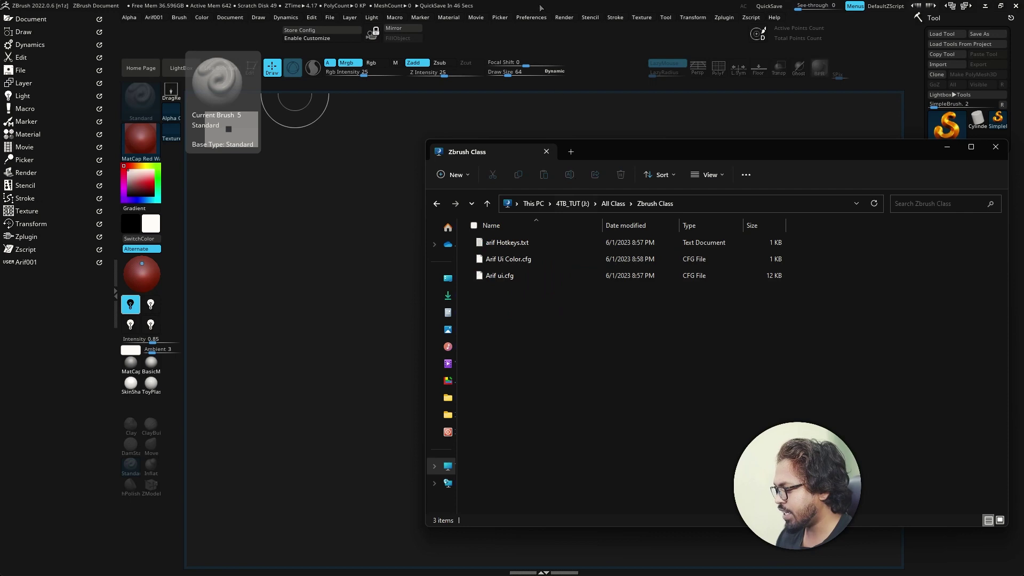
{"action": "left_click", "coordinate": [947, 147]}
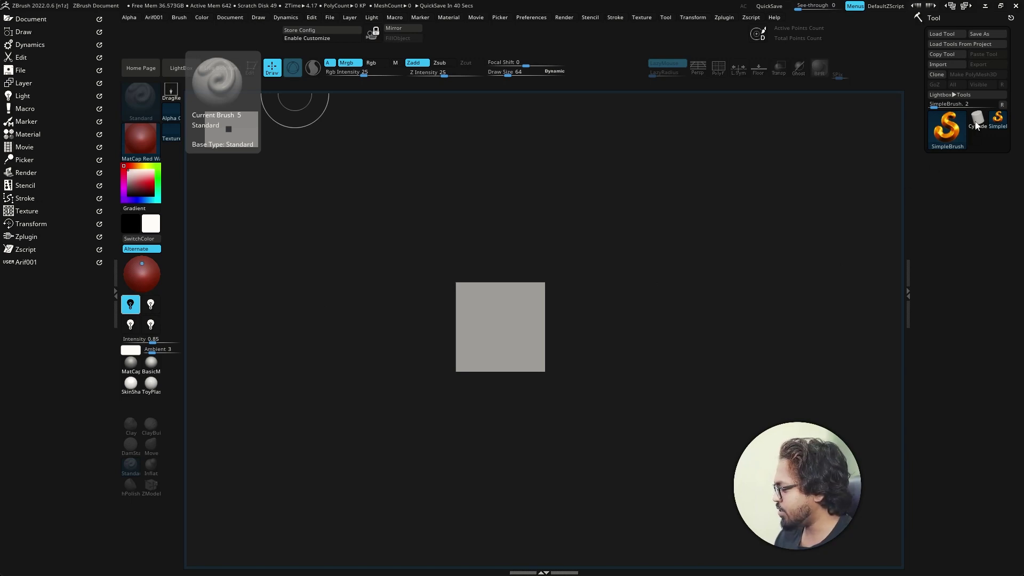
Step: Draw a Cylinder3D on the canvas in Edit mode and convert it to a PolyMesh3D
{"action": "left_click", "coordinate": [976, 126]}
{"action": "mouse_move", "coordinate": [594, 267]}
{"action": "left_mouse_down"}
{"action": "mouse_move", "coordinate": [598, 521]}
{"action": "mouse_move", "coordinate": [742, 361]}
{"action": "mouse_move", "coordinate": [710, 394]}
{"action": "mouse_move", "coordinate": [793, 393]}
{"action": "mouse_move", "coordinate": [677, 399]}
{"action": "left_mouse_up"}
{"action": "key", "text": "t"}
{"action": "left_click", "coordinate": [973, 74]}
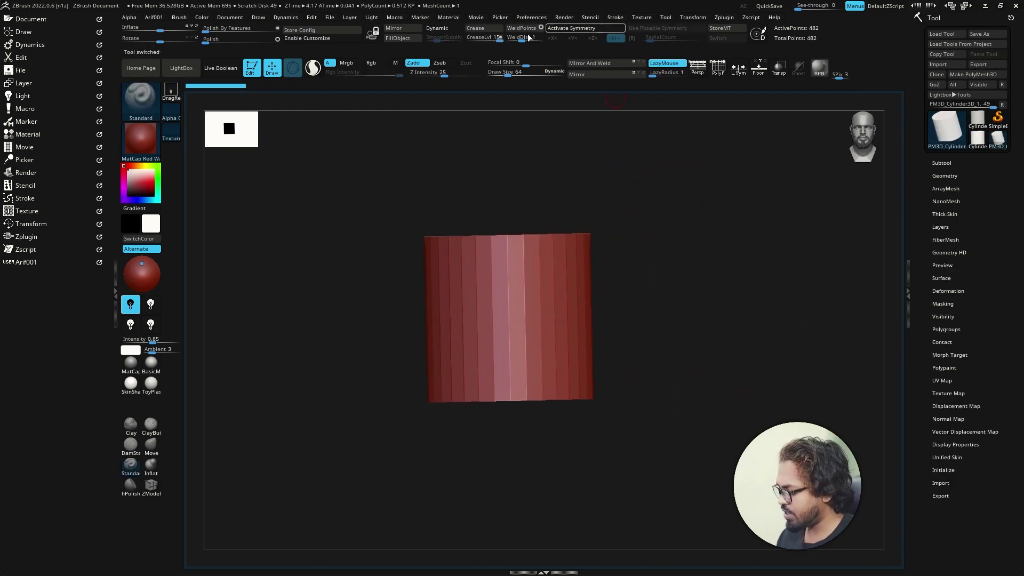
Step: Expand the Arif001 menu and test the Ctrl, Ctrl+Shift and Space hotkeys
{"action": "left_click", "coordinate": [35, 262]}
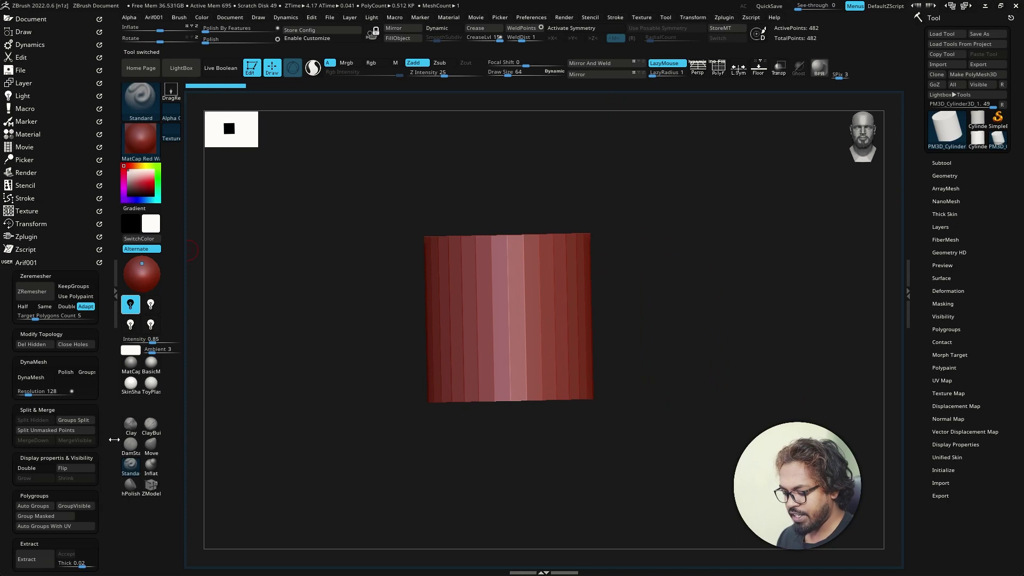
{"action": "scroll", "coordinate": [109, 421], "scroll_direction": "down", "scroll_amount": 2}
{"action": "key", "text": "ctrl"}
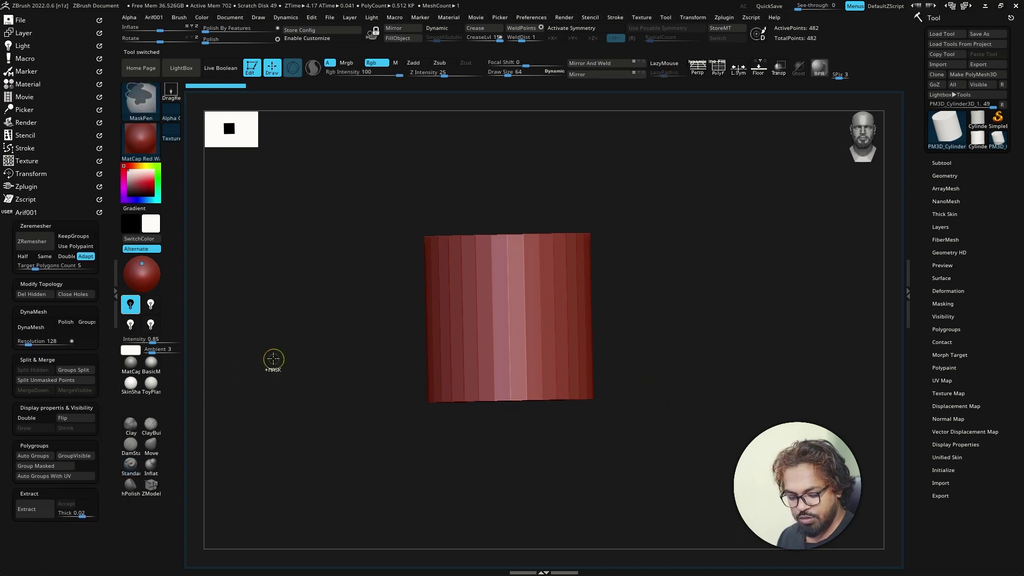
{"action": "key", "text": "ctrl+shift"}
{"action": "key", "text": "space"}
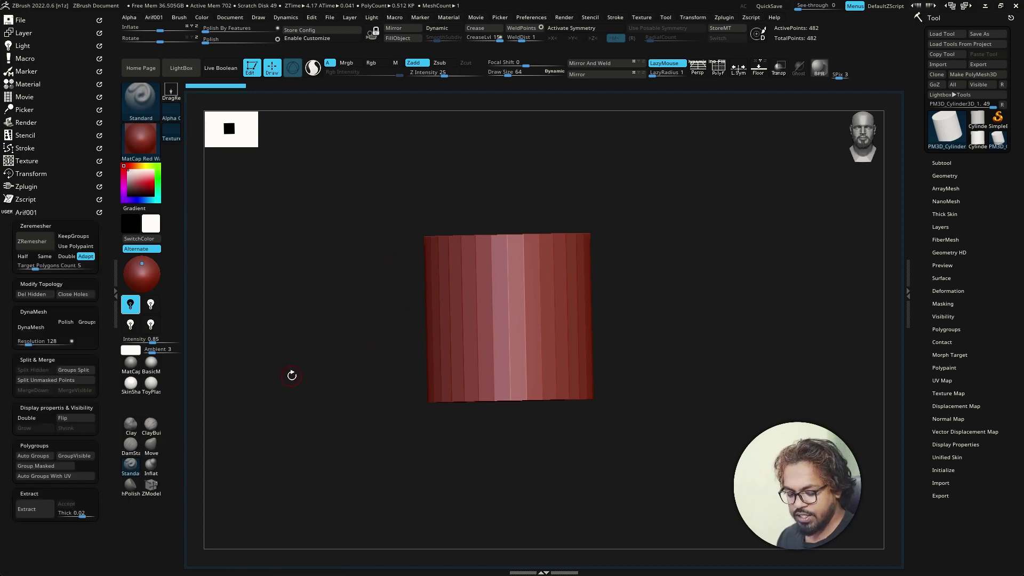
Step: Test custom brush hotkeys for Clay, ClayBuildup, Inflate, hPolish and ZModeler on the cylinder
{"action": "key", "text": "b"}
{"action": "key", "text": "c"}
{"action": "key", "text": "l"}
{"action": "key", "text": "b"}
{"action": "key", "text": "c"}
{"action": "key", "text": "b"}
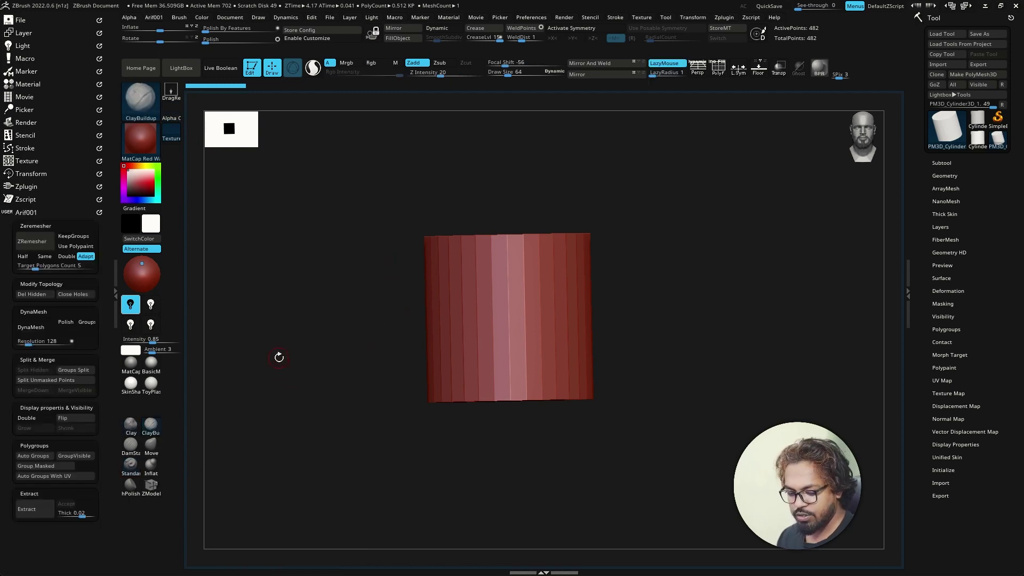
{"action": "key", "text": "b"}
{"action": "key", "text": "i"}
{"action": "key", "text": "n"}
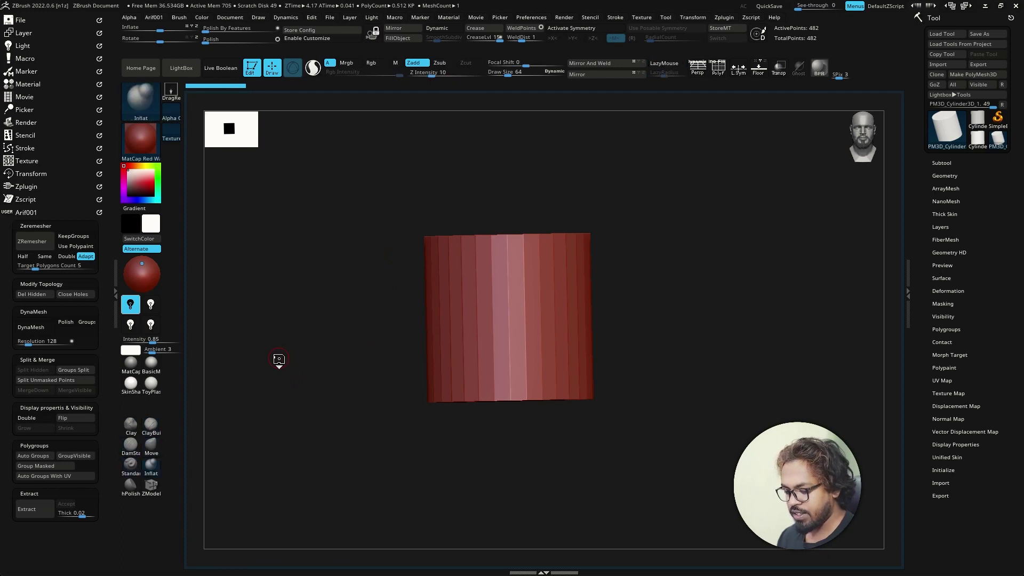
{"action": "key", "text": "b"}
{"action": "key", "text": "h"}
{"action": "key", "text": "p"}
{"action": "key", "text": "b"}
{"action": "key", "text": "z"}
{"action": "key", "text": "m"}
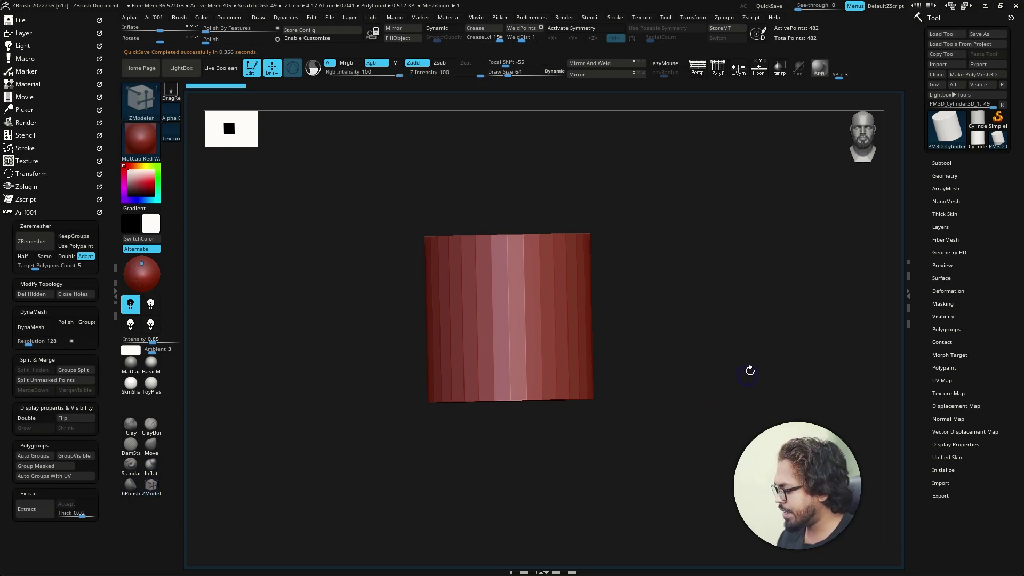
{"action": "left_click_drag", "start_coordinate": [747, 368], "coordinate": [768, 391], "text": "shift"}
{"action": "right_click_drag", "start_coordinate": [704, 436], "coordinate": [765, 122], "text": "ctrl"}
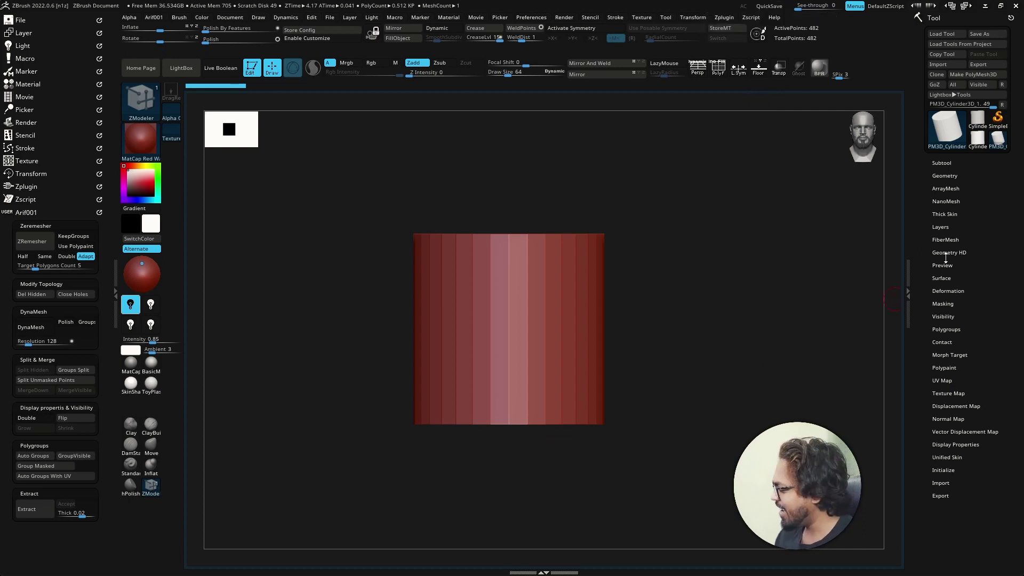
{"action": "left_click_drag", "start_coordinate": [729, 261], "coordinate": [728, 260]}
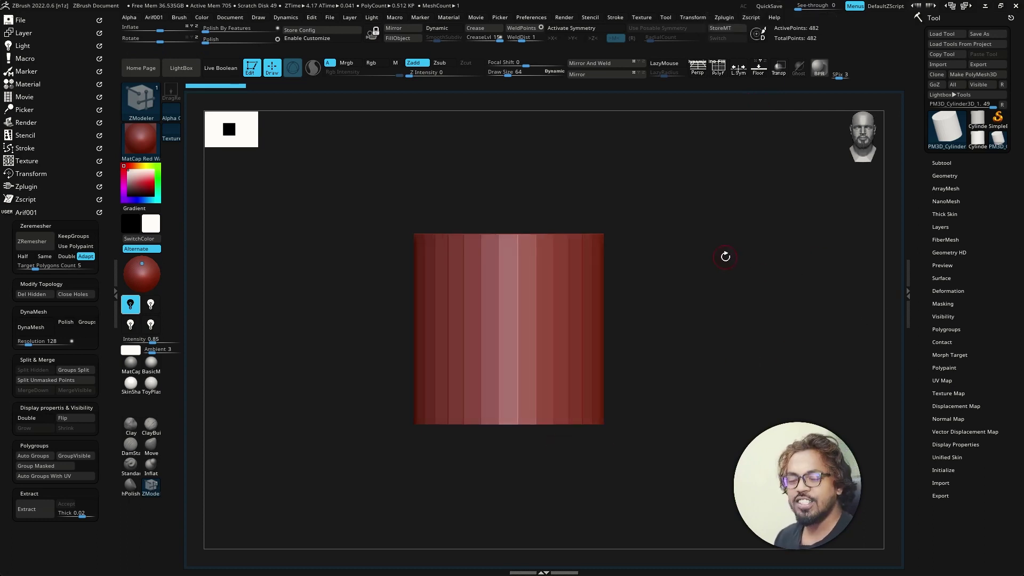